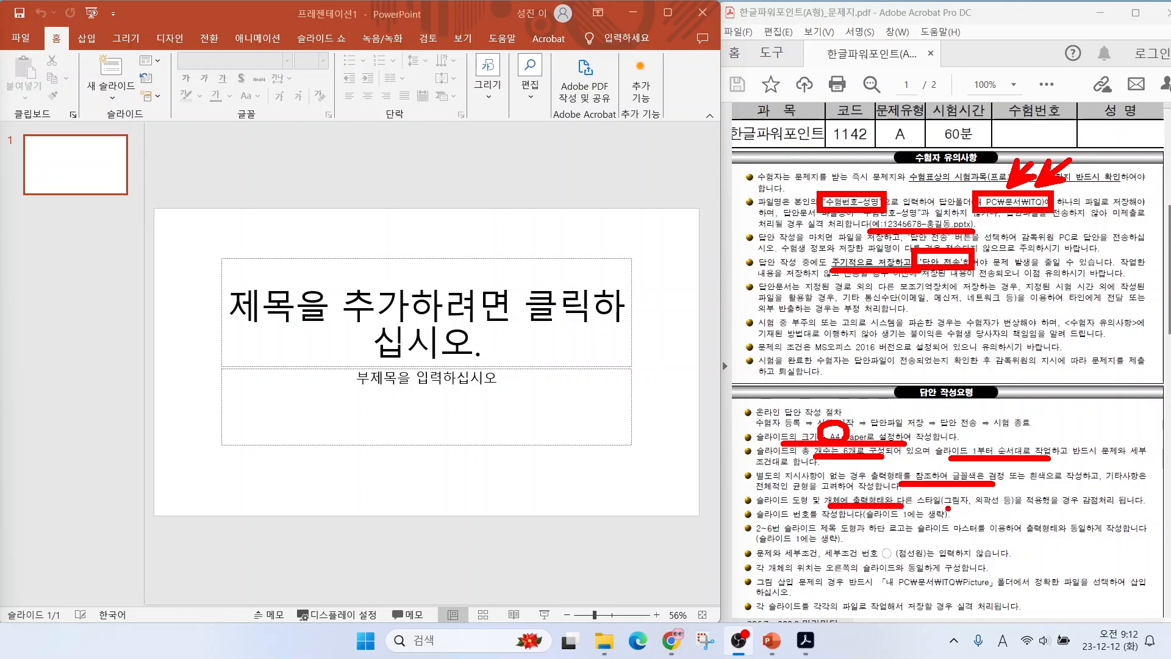
Read the exam sheet's answer-writing guidelines and the overall composition rule on slide size and order
left_click_drag(945, 506, 1001, 505)
left_click_drag(1030, 506, 1111, 506)
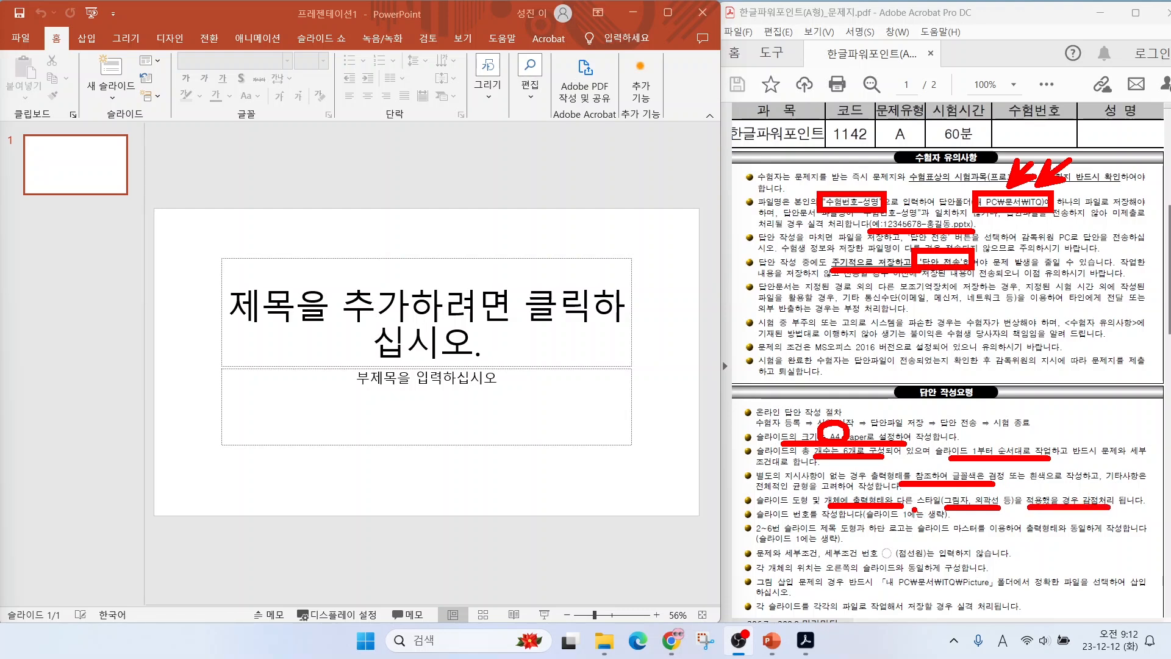
left_click_drag(756, 535, 860, 534)
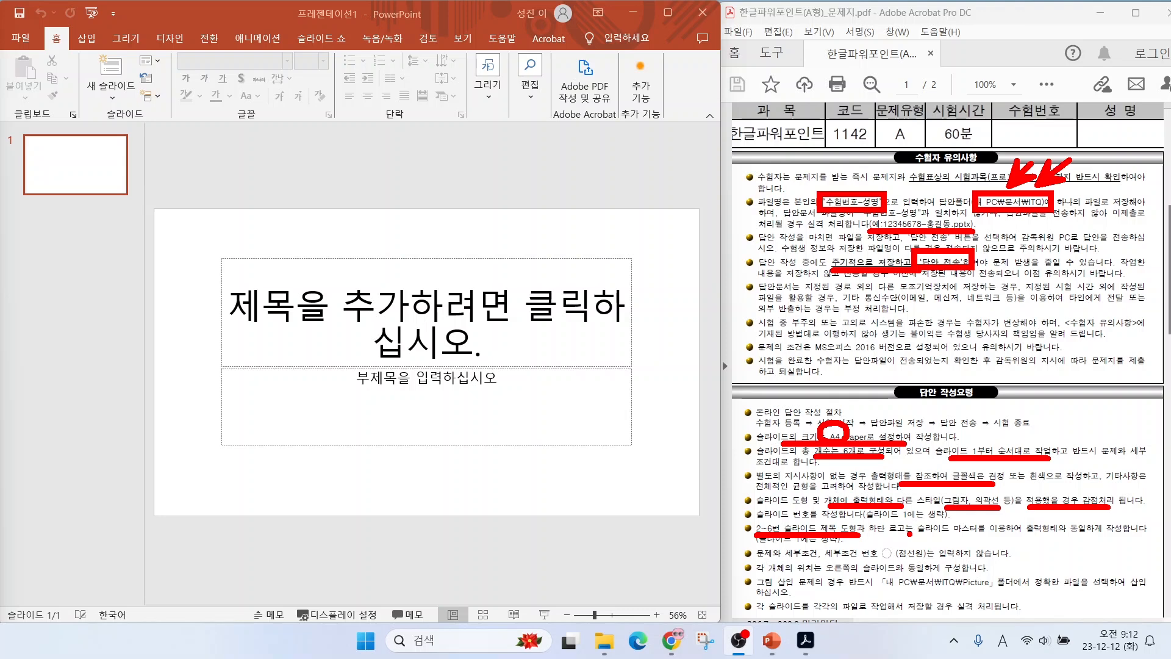
mouse_move(913, 531)
left_mouse_down()
mouse_move(915, 520)
mouse_move(949, 518)
mouse_move(980, 537)
mouse_move(915, 540)
left_mouse_up()
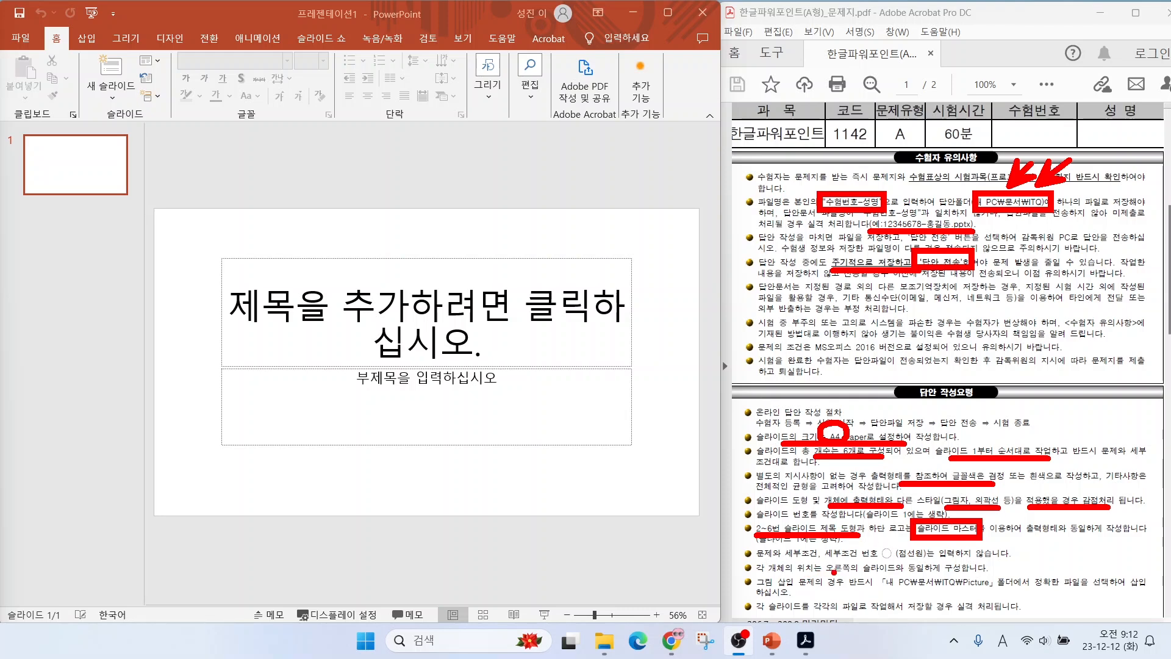
left_click_drag(838, 572, 979, 572)
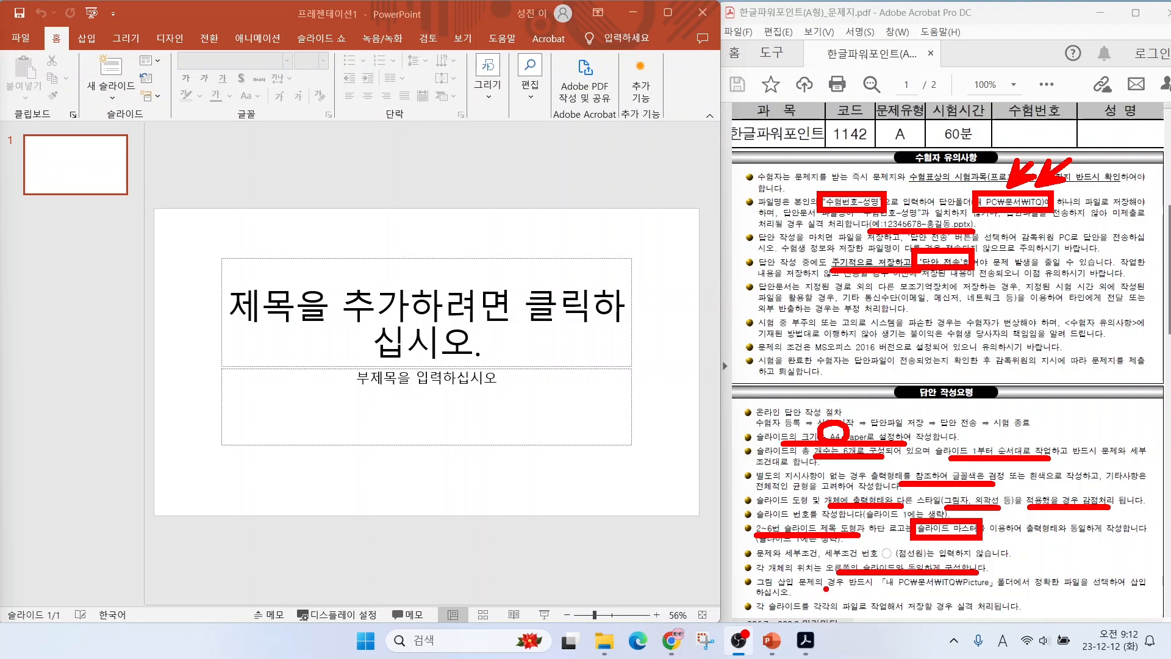
mouse_move(906, 592)
left_mouse_down()
mouse_move(1003, 593)
mouse_move(1018, 551)
mouse_move(1010, 558)
left_mouse_up()
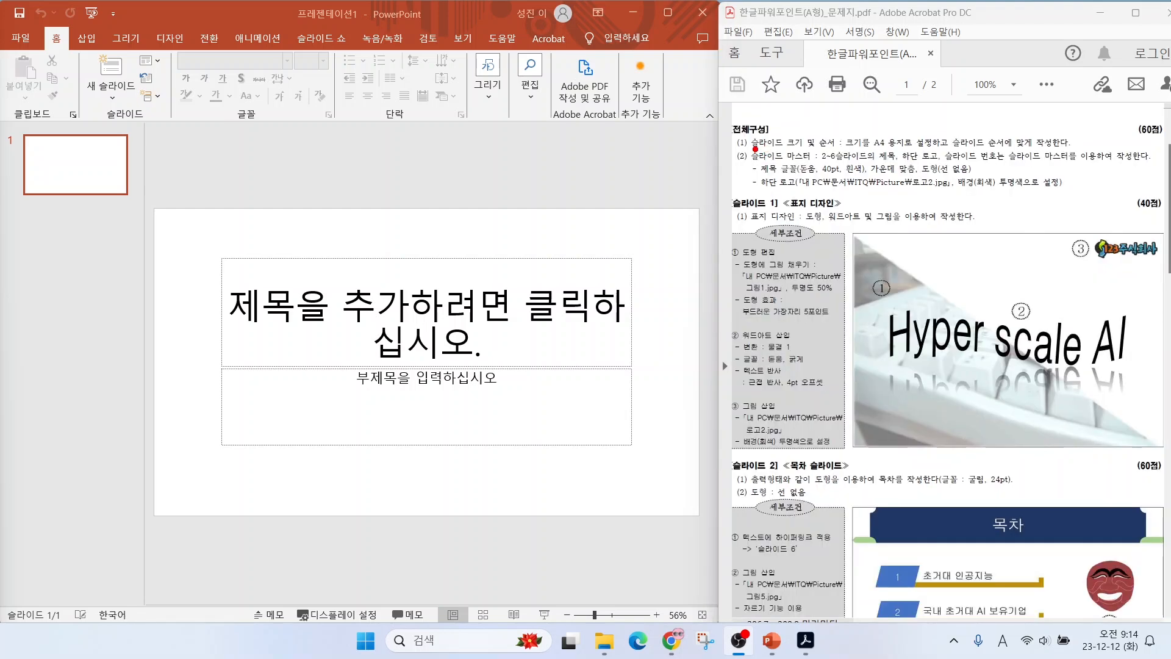
mouse_move(757, 151)
left_mouse_down()
mouse_move(815, 149)
mouse_move(820, 160)
mouse_move(840, 130)
mouse_move(849, 156)
left_mouse_up()
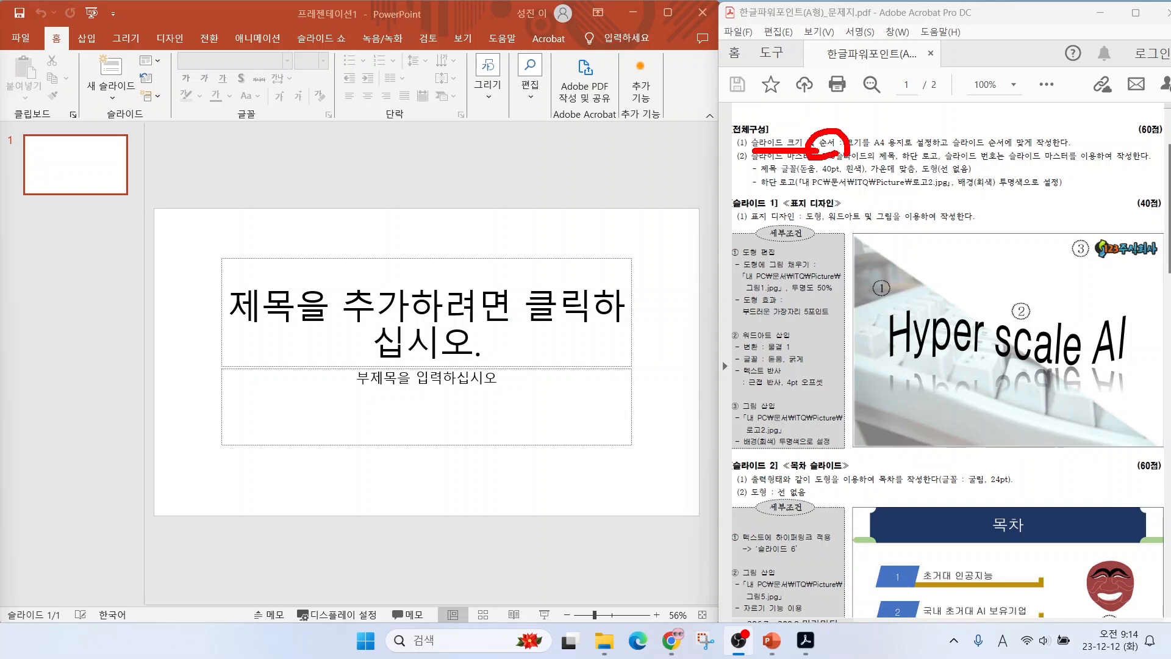
key("Escape")
Set the slide size to A4 paper (210x297mm) and scale the content with the Maximize option
left_click(160, 37)
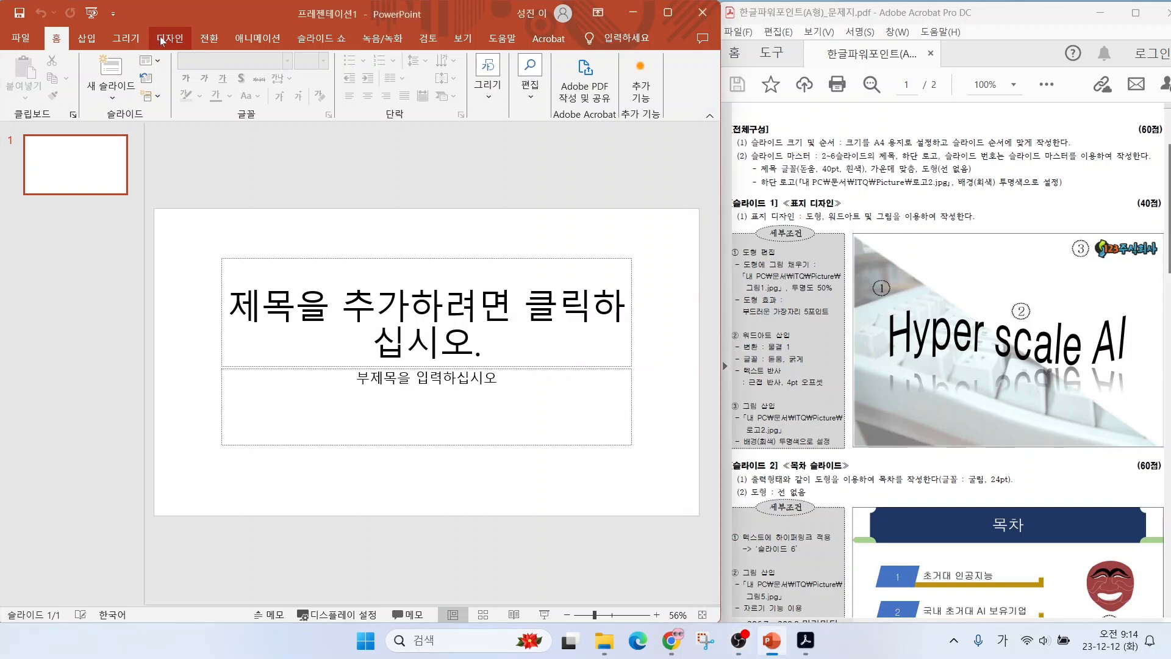
left_click(161, 40)
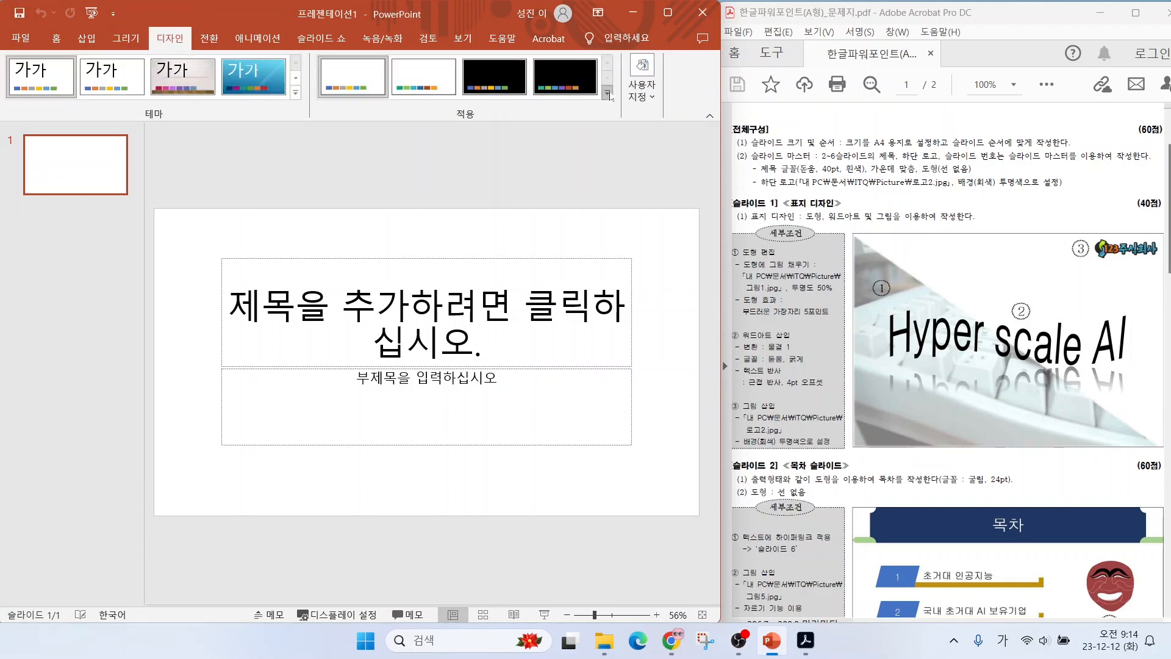
left_click(627, 91)
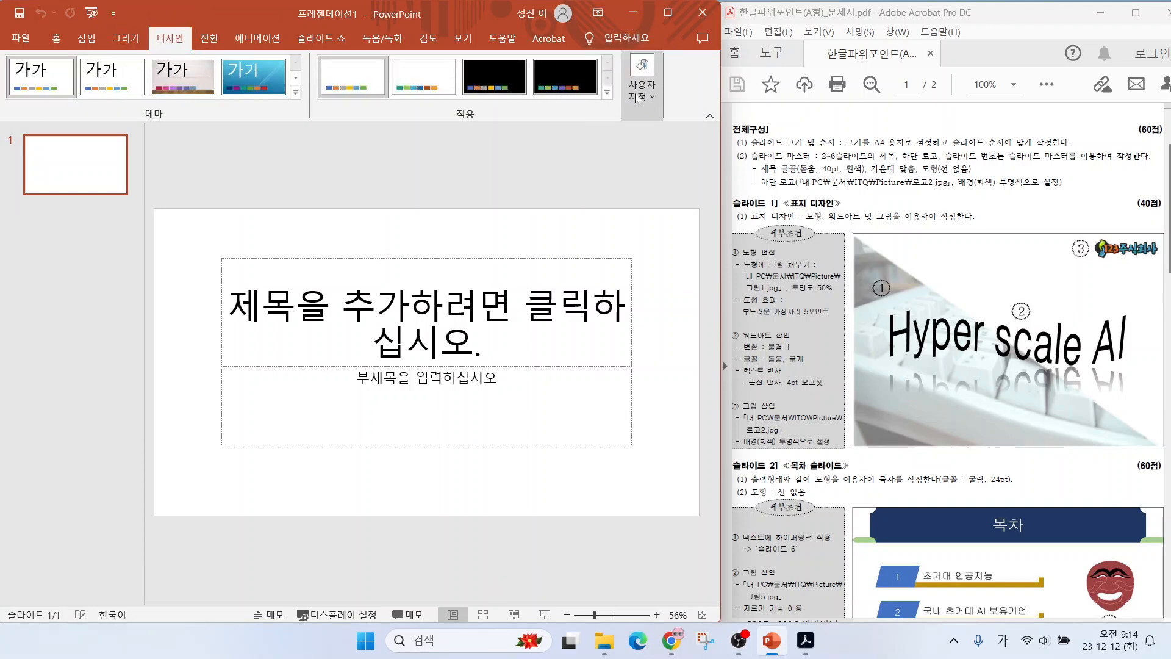
left_click(638, 98)
left_click(643, 153)
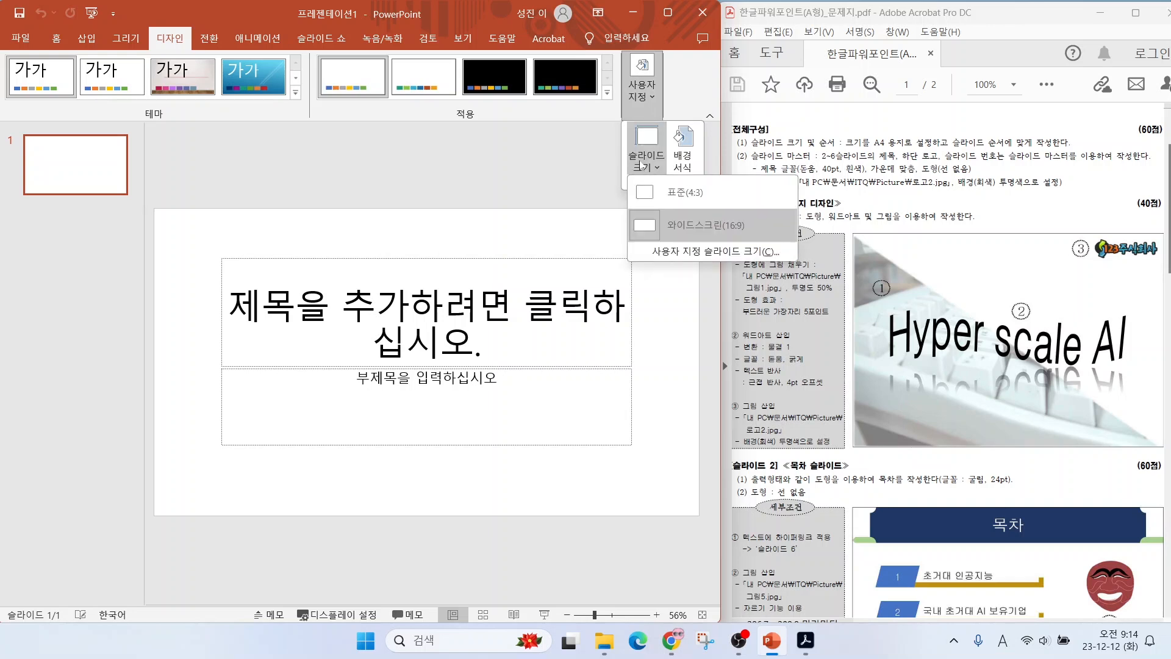
left_click(672, 255)
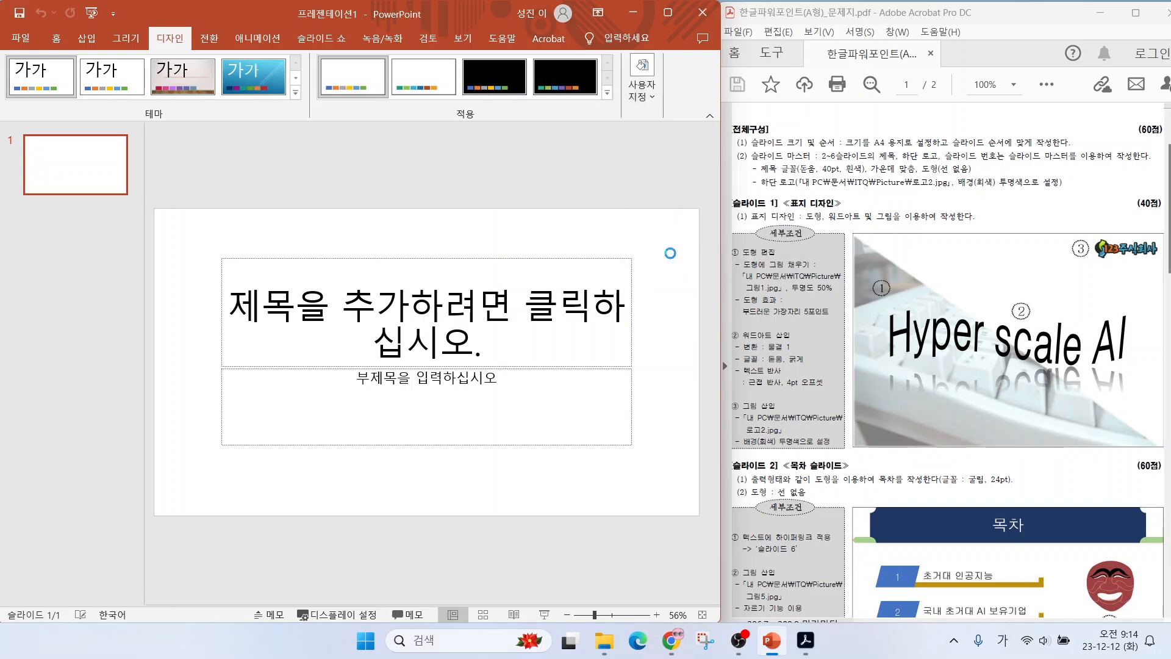
left_click(250, 263)
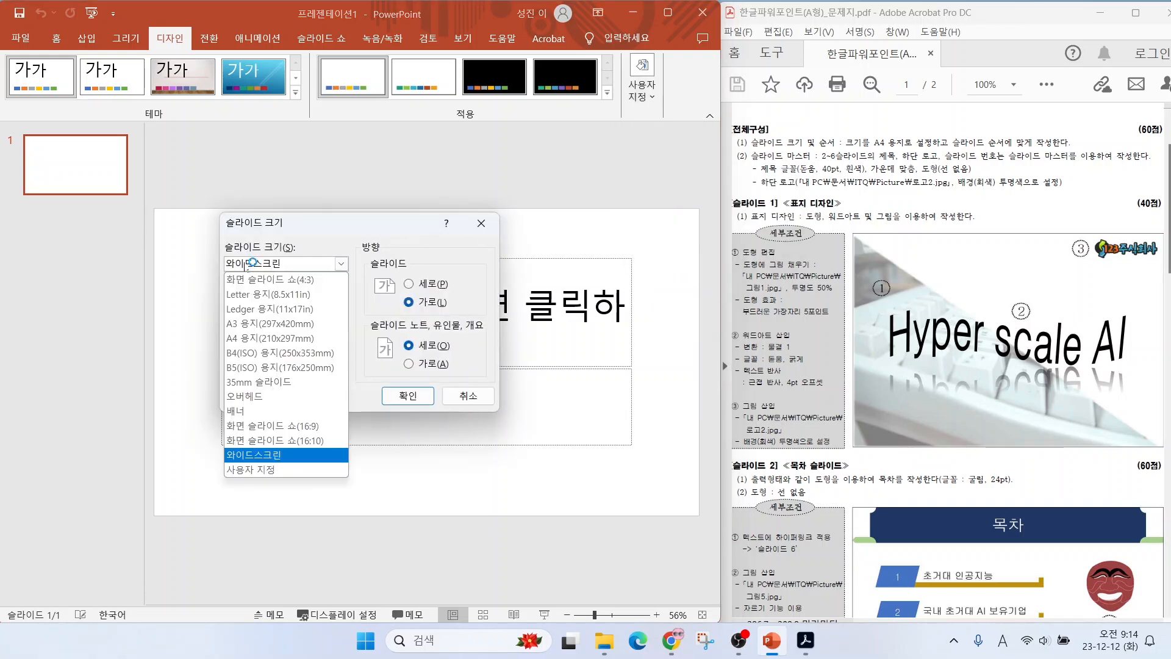
left_click(251, 338)
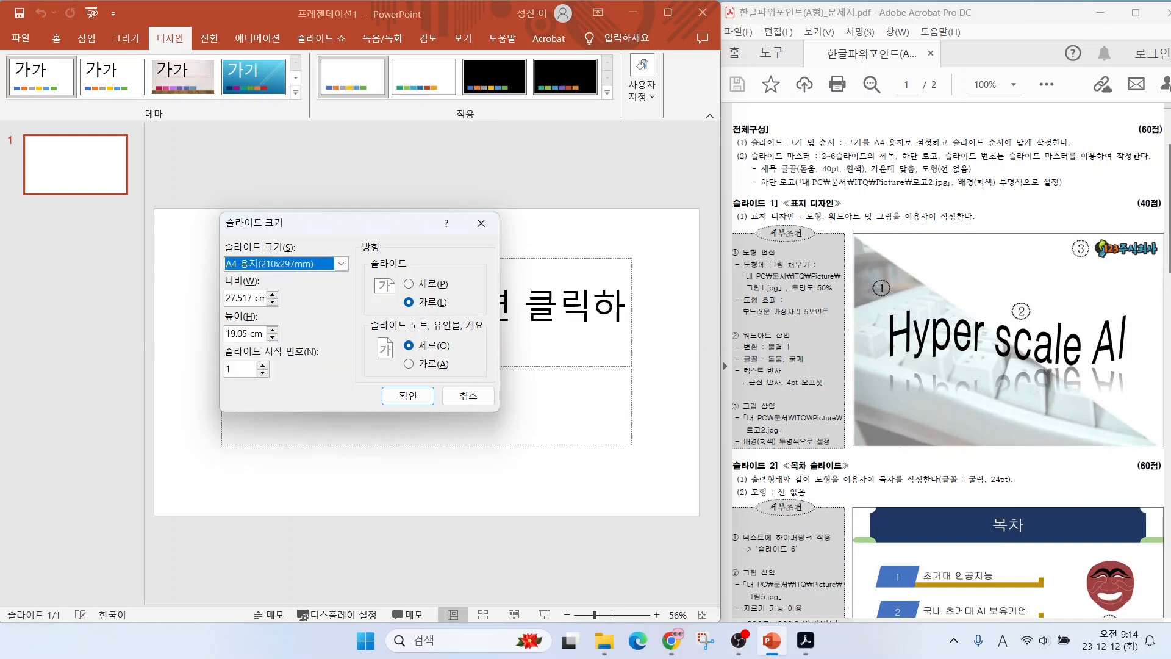
left_click(396, 391)
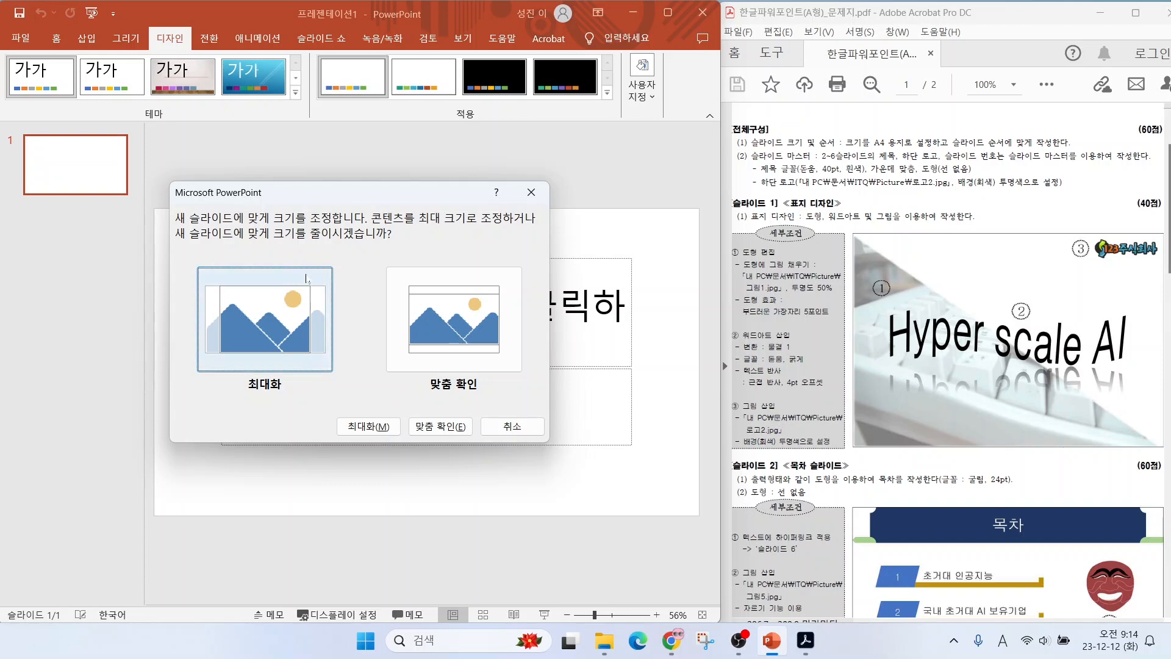
left_click(364, 424)
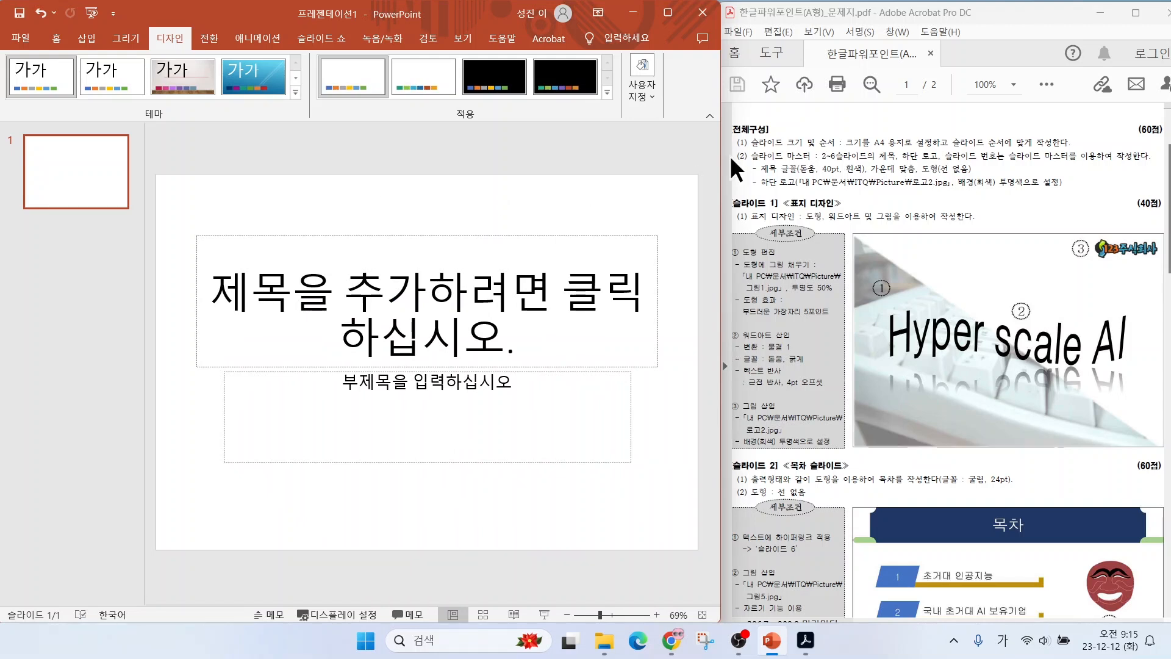
Add a second slide after the title slide using the Title Only (제목만) layout
left_click(102, 206)
mouse_move(134, 190)
left_mouse_down()
mouse_move(59, 115)
mouse_move(108, 200)
left_mouse_up()
left_click(57, 38)
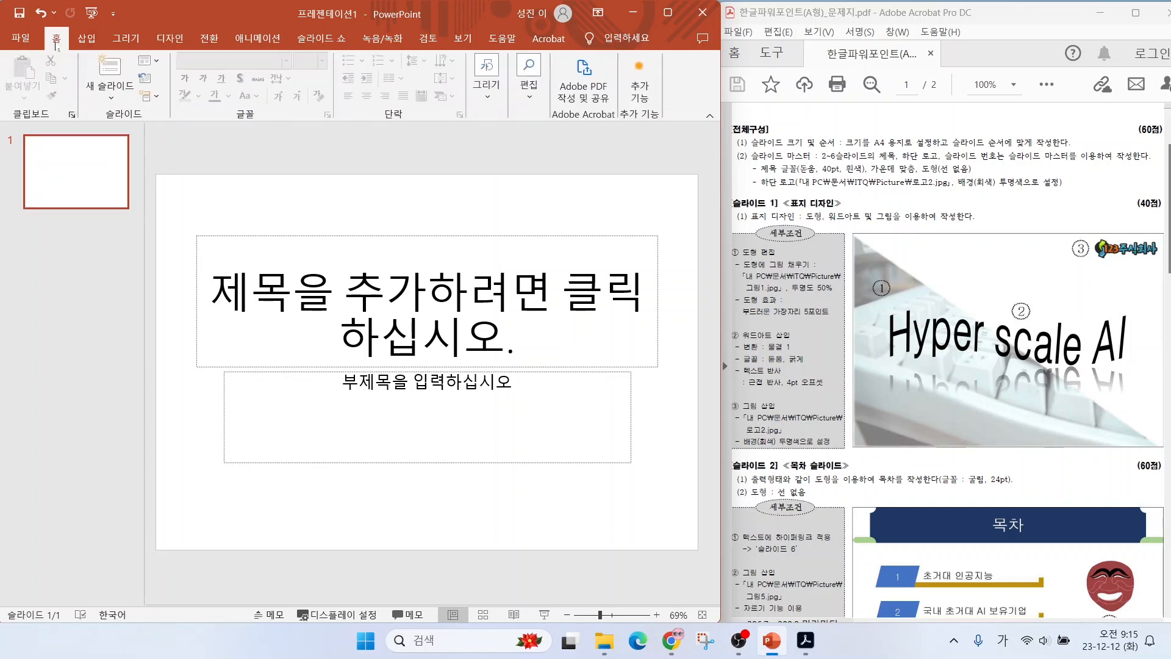
left_click(111, 107)
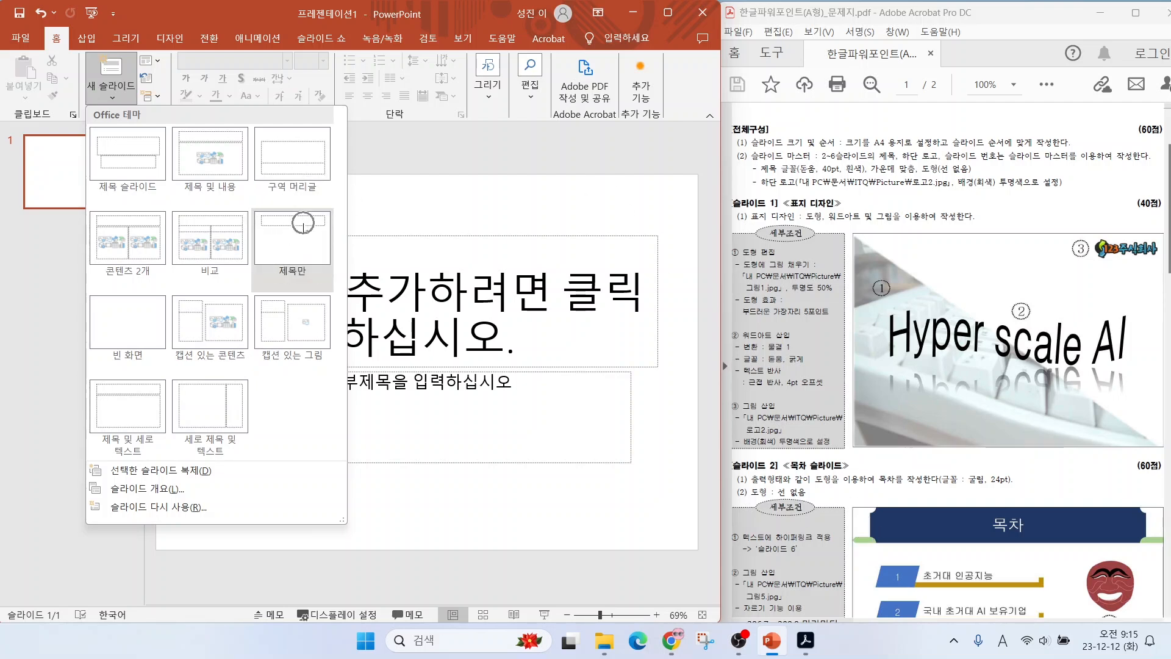
left_click(292, 241)
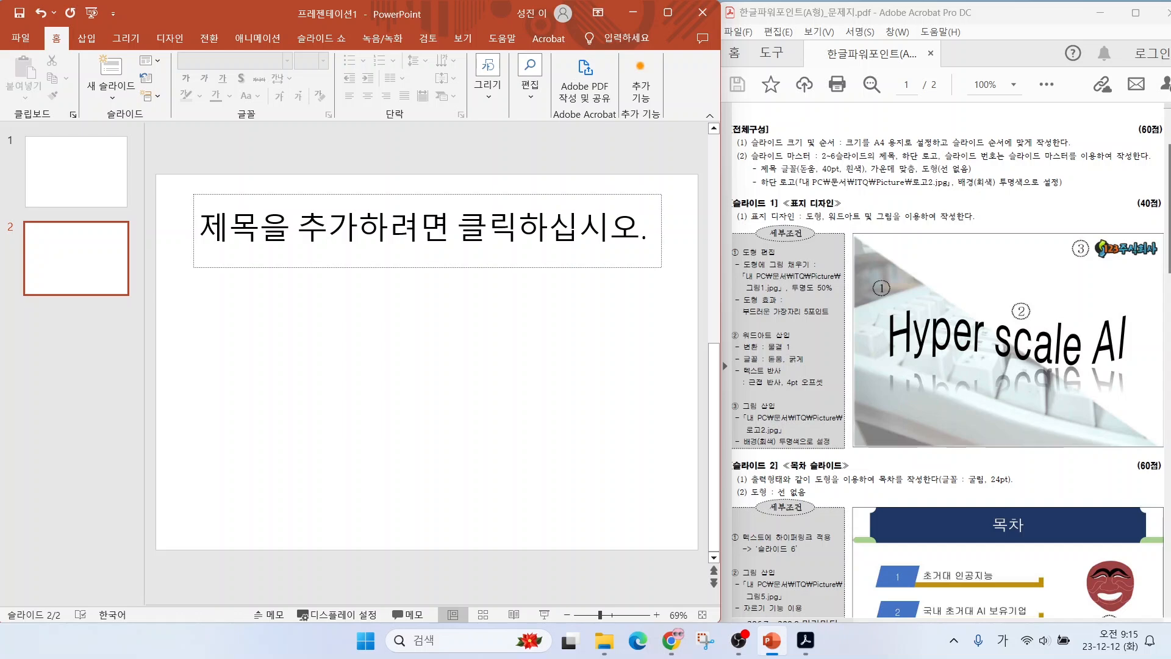
Add slides 3 to 5 with the Title and Content (제목 및 내용) layout and slide 6 with the Title Only (제목만) layout
left_click(113, 92)
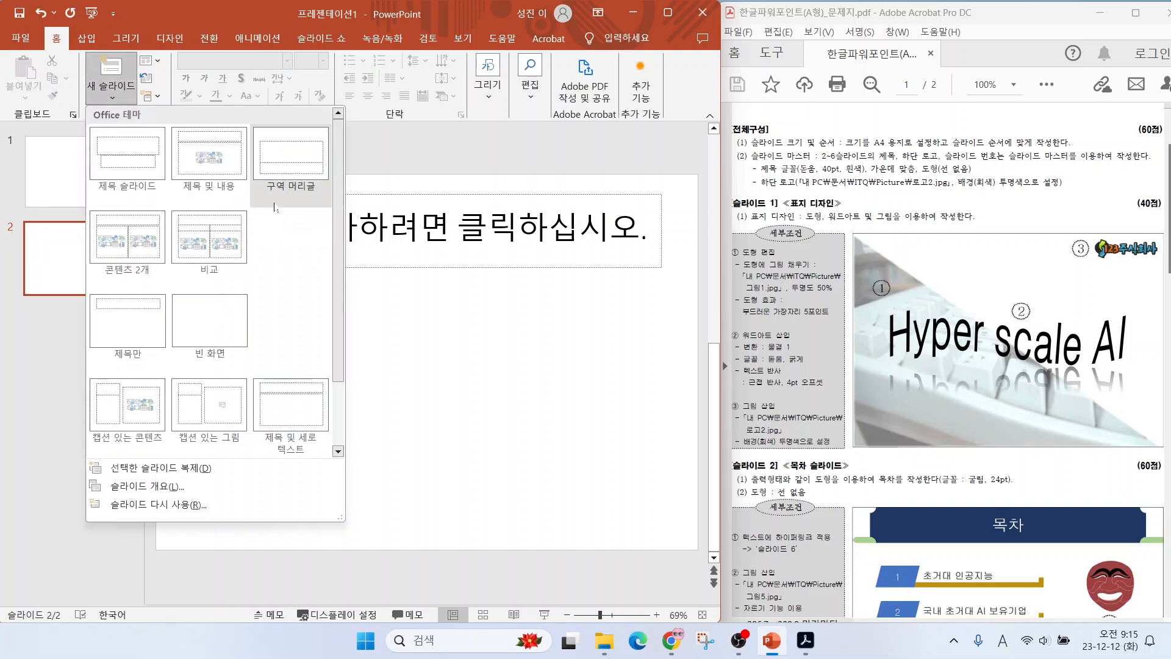
left_click(217, 178)
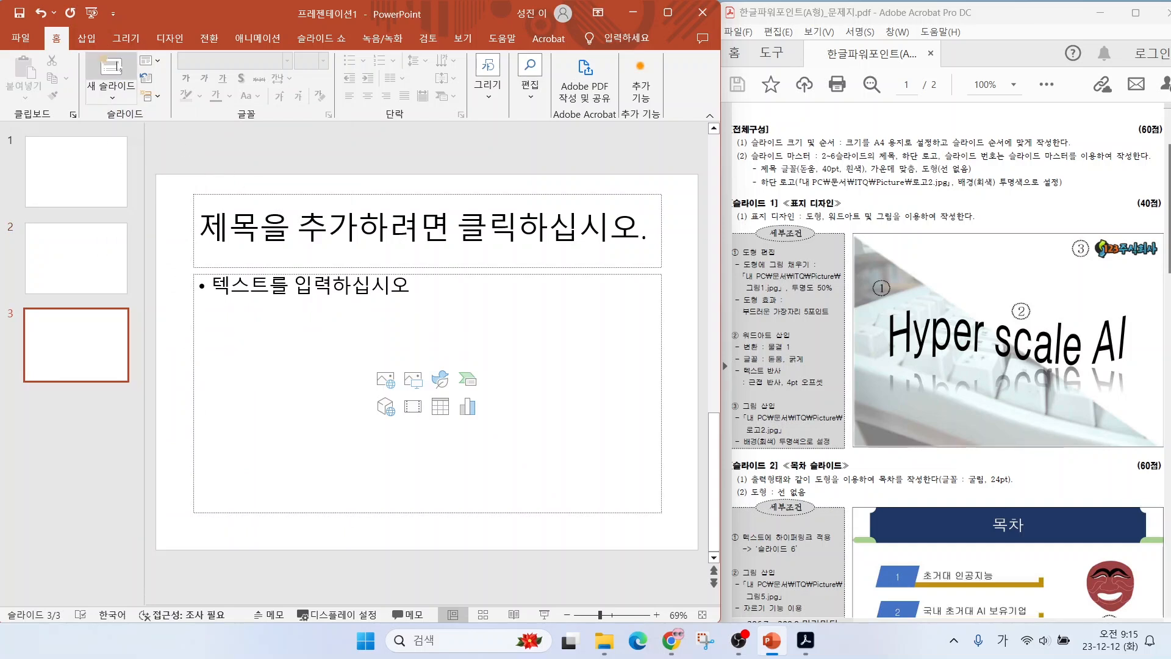
left_click(111, 66)
left_click(111, 65)
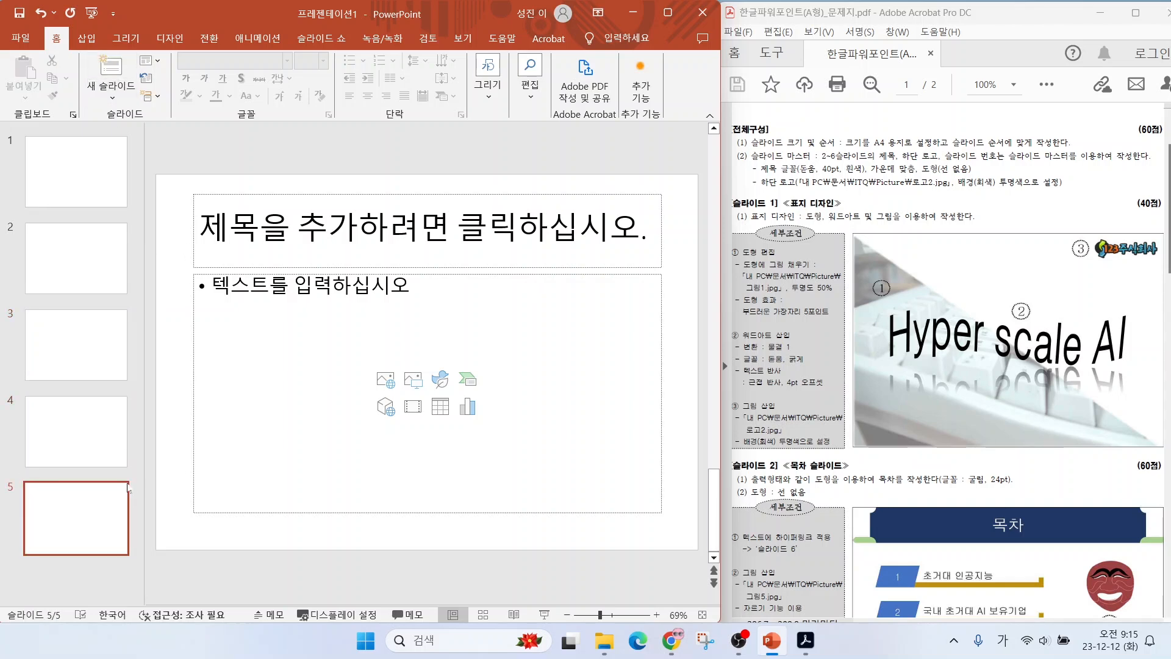
left_click(112, 98)
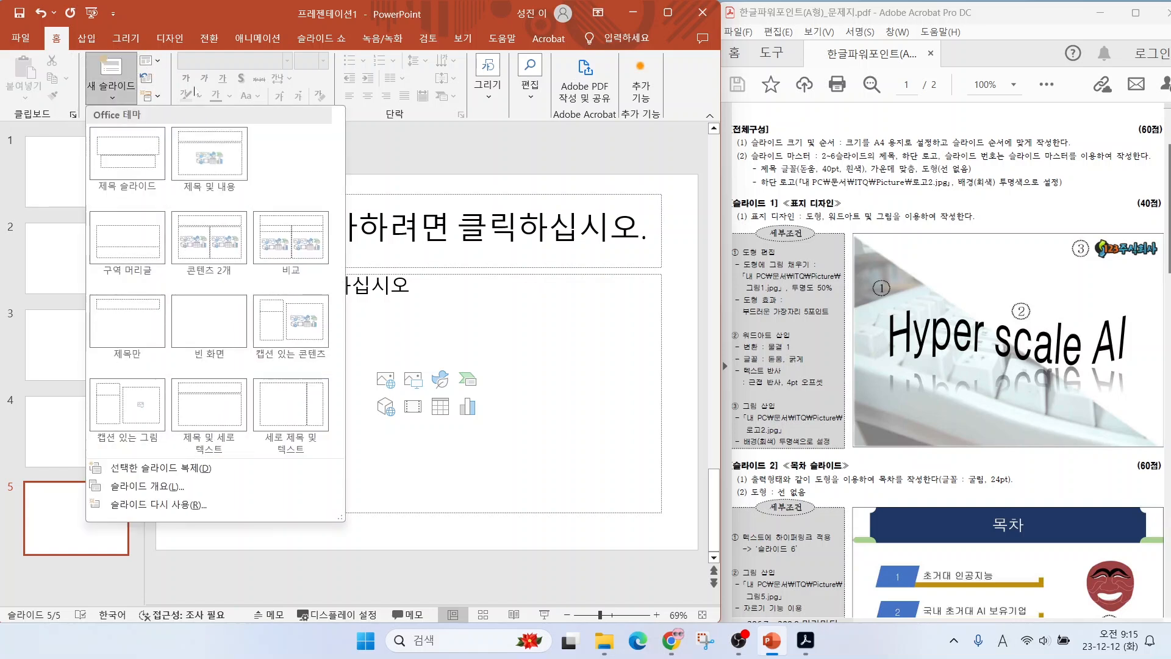
left_click(135, 337)
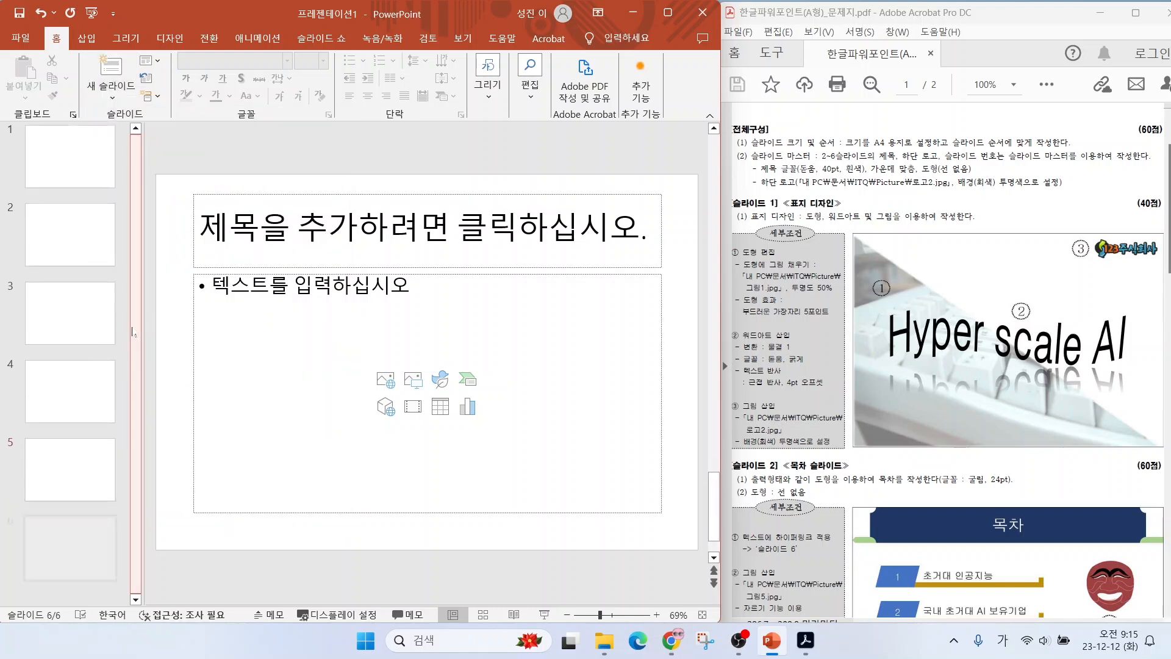
left_click(97, 194)
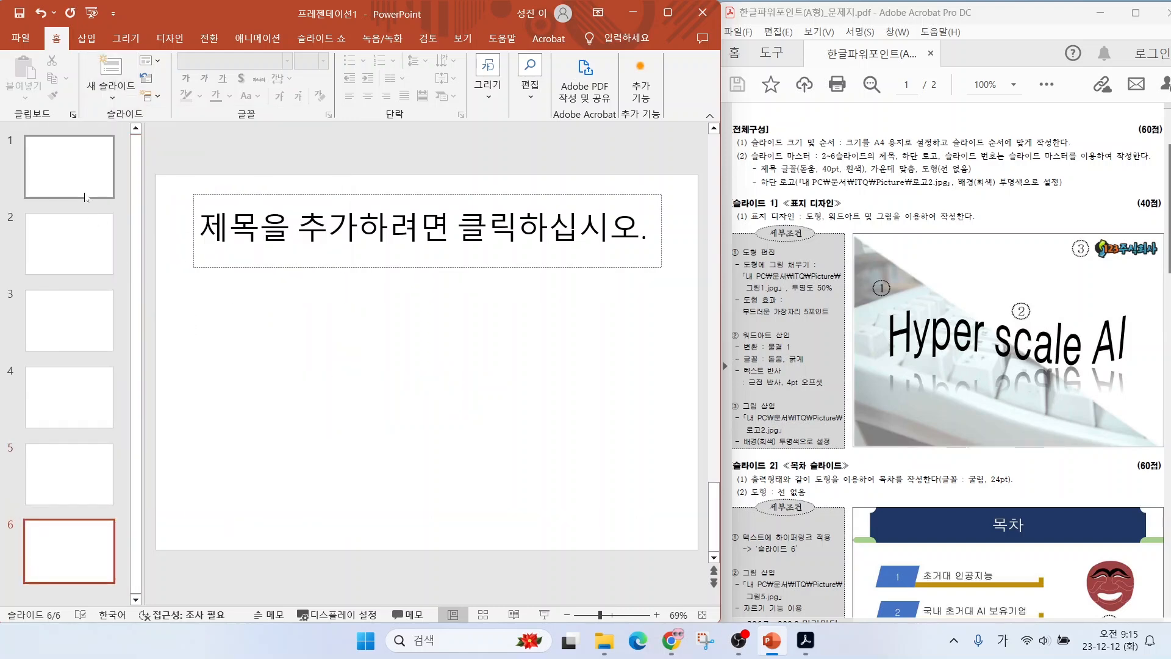
left_click(66, 239)
left_click(51, 567)
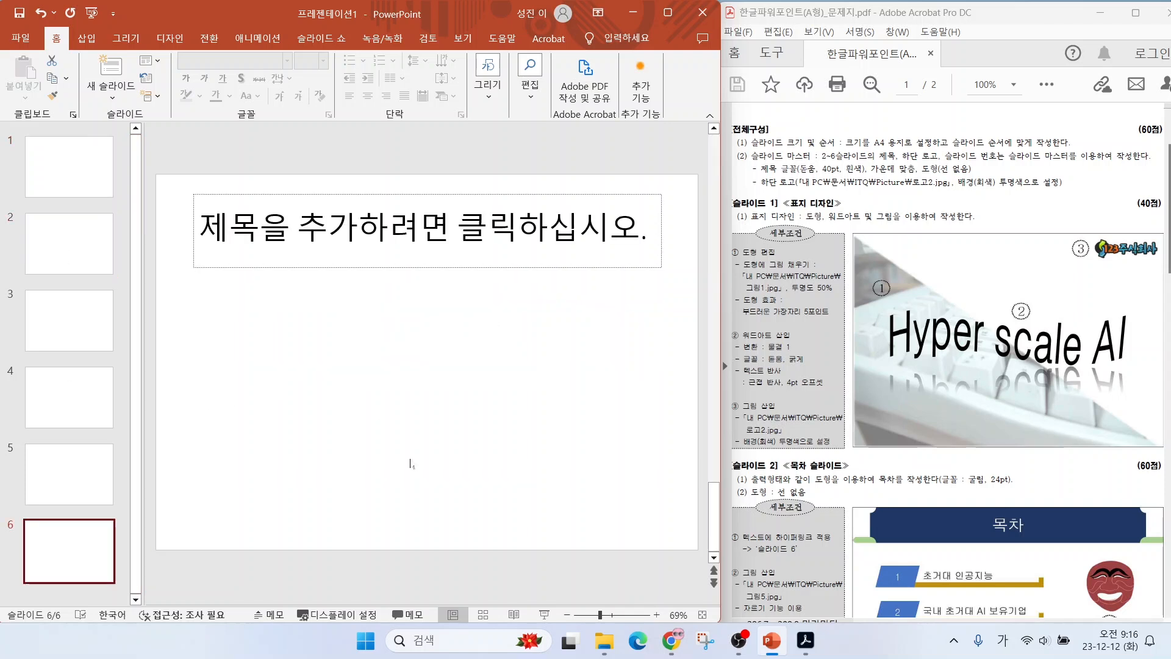
left_click(85, 329)
left_click(84, 397)
left_click(82, 458)
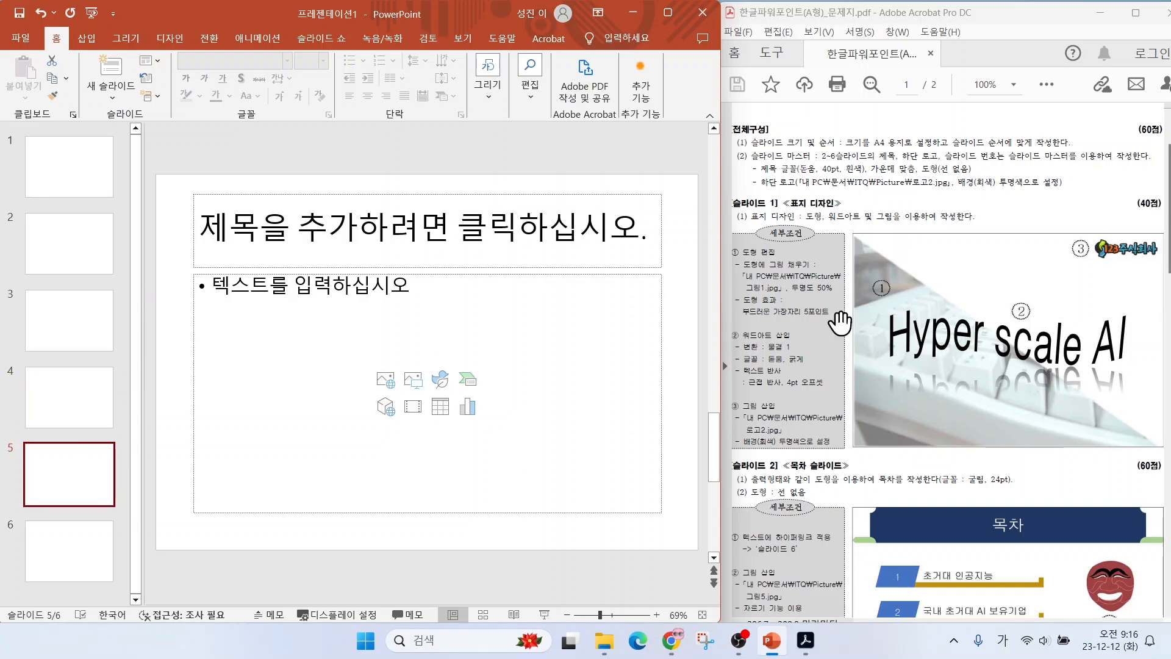
Examine the exam sheet's slide master requirements for slides 2–6 and the title shape, bottom logo and slide number in the slide 2 sample
left_click_drag(815, 146, 1068, 146)
left_click_drag(816, 165, 1063, 157)
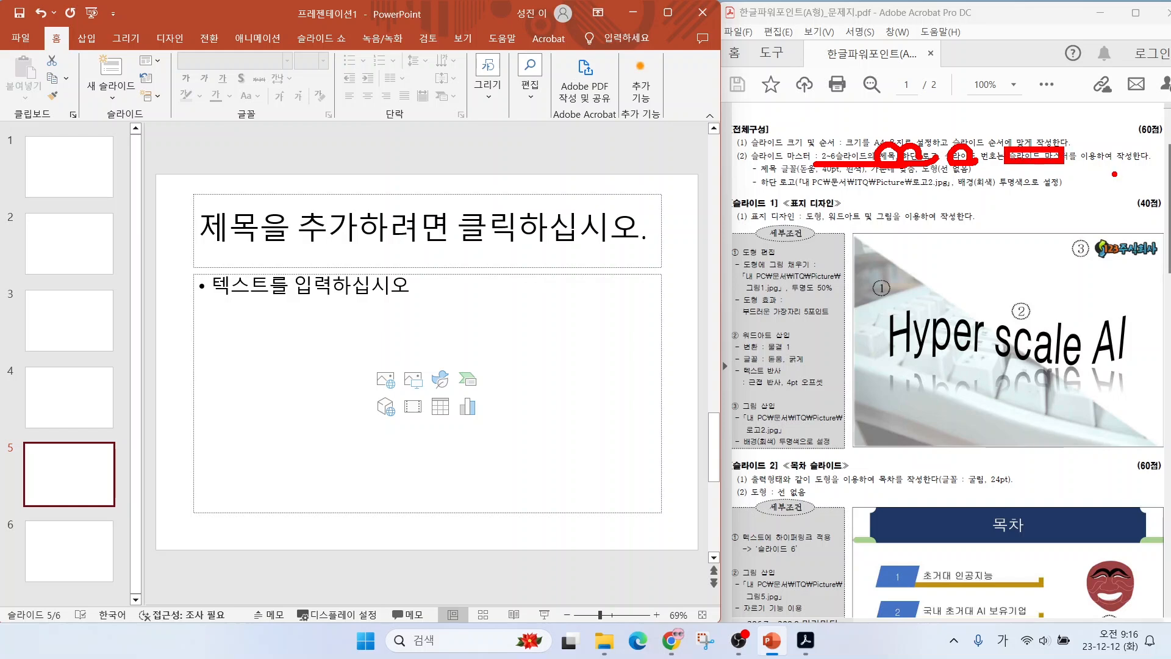
key("Escape")
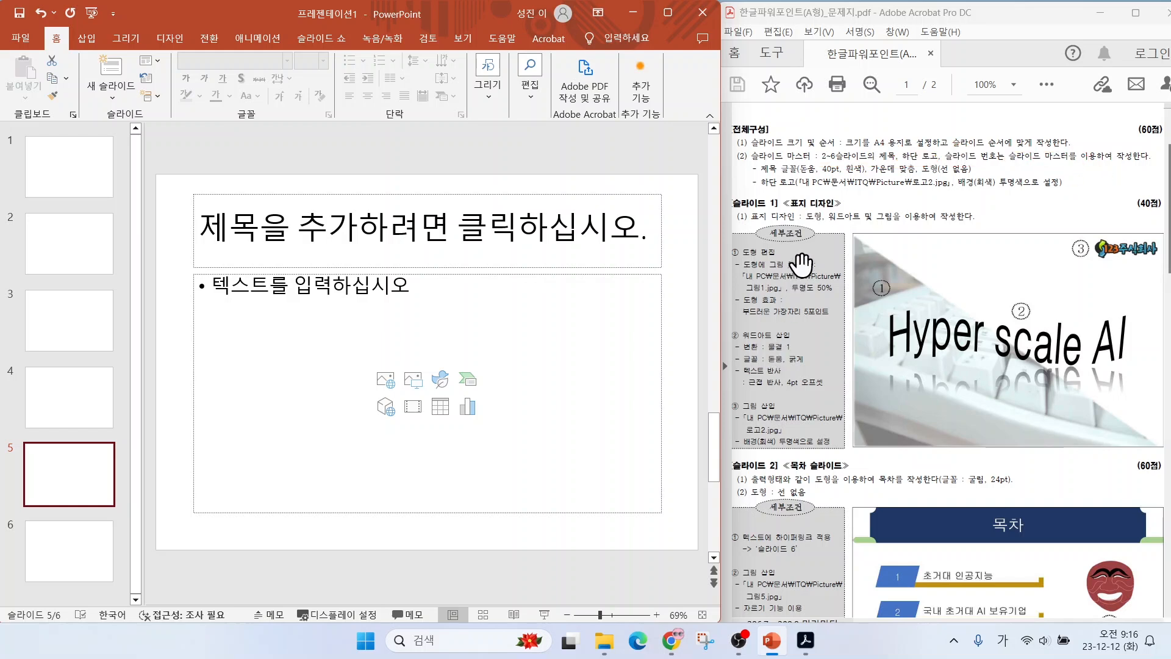
scroll(924, 433, "down", 3)
scroll(925, 436, "down", 1)
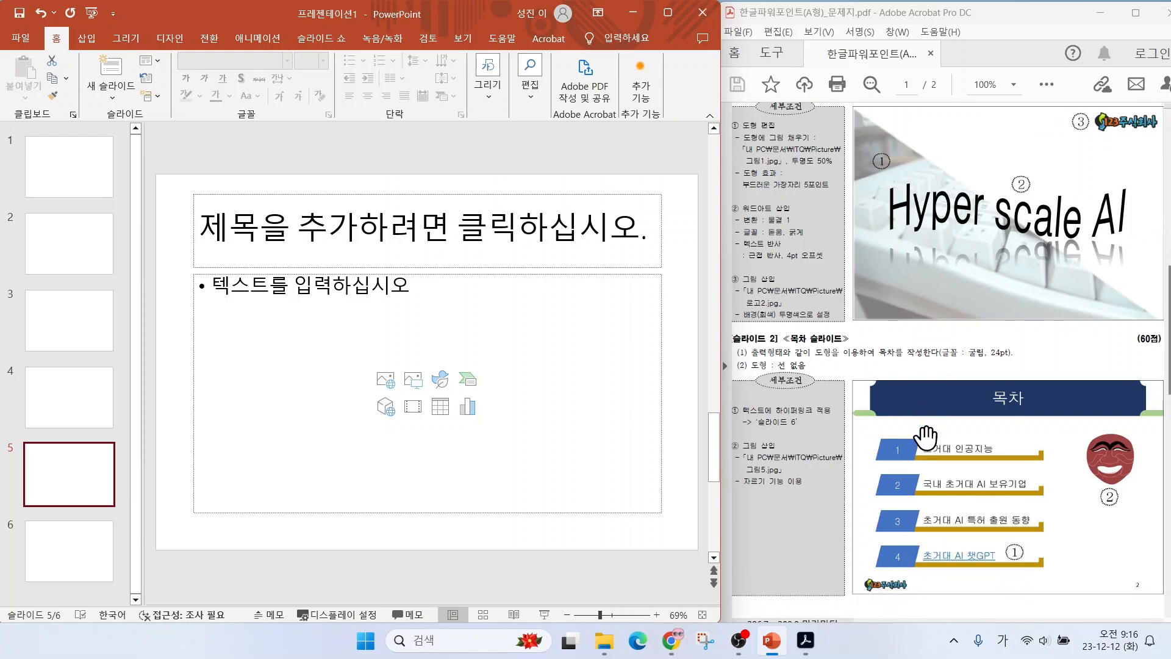
left_click_drag(926, 387, 951, 353)
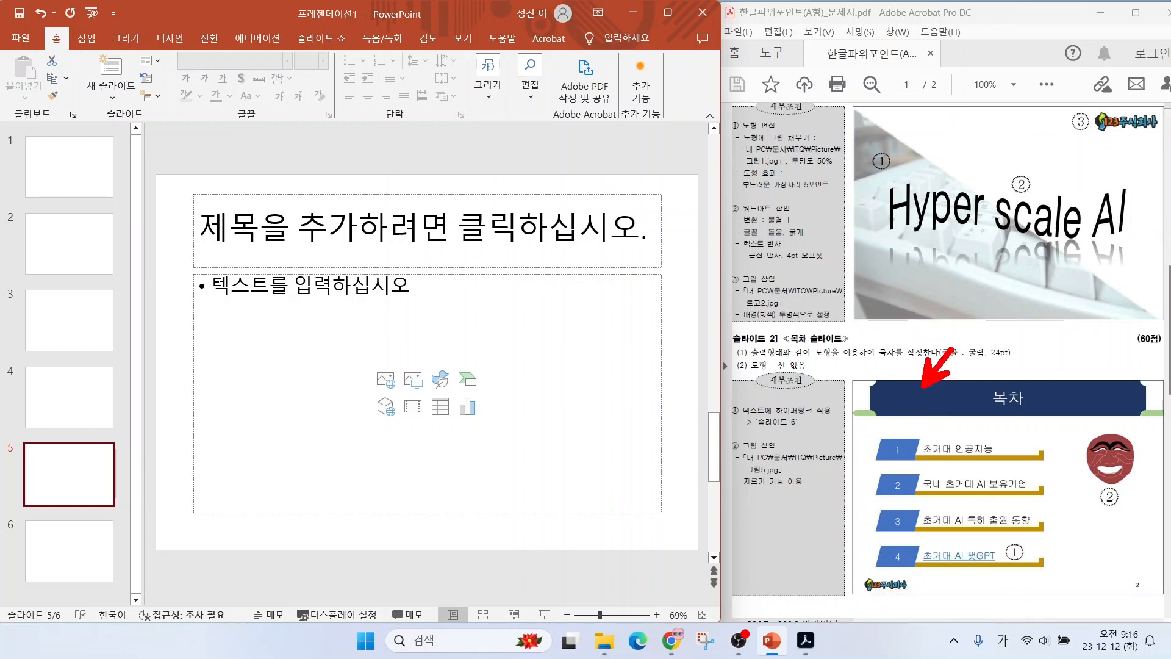
left_click_drag(866, 578, 827, 528)
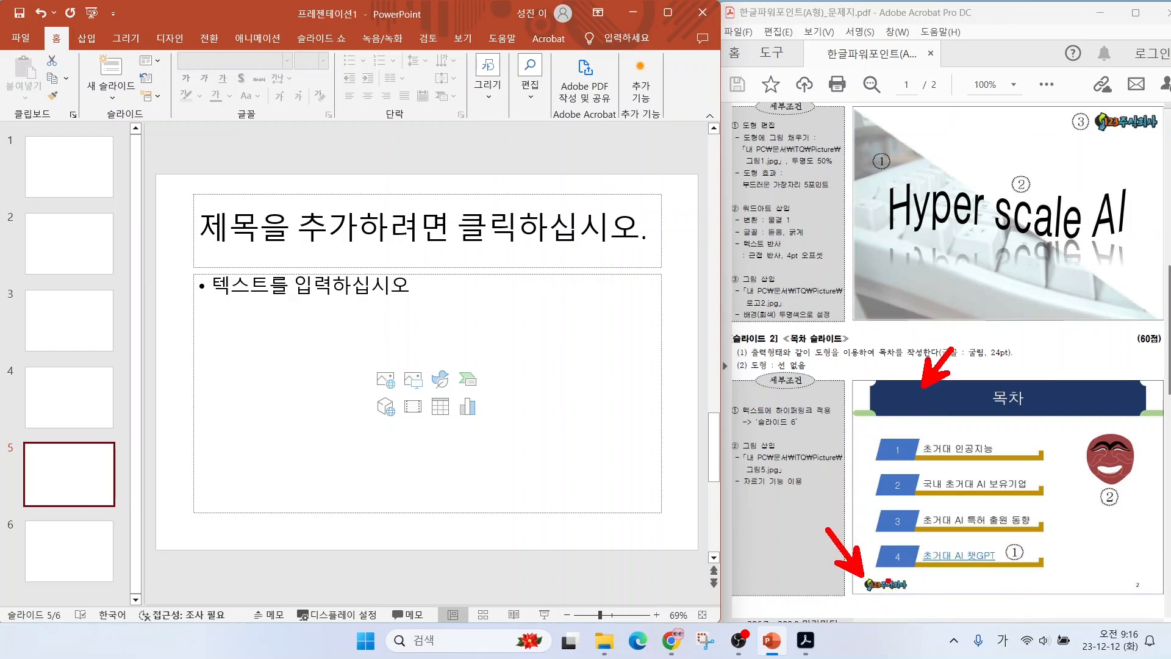
mouse_move(1150, 585)
left_mouse_down()
mouse_move(1140, 599)
mouse_move(1122, 591)
mouse_move(1152, 581)
left_mouse_up()
key("Escape")
Open the slide master view and select the topmost master slide above the individual layouts
left_click(463, 39)
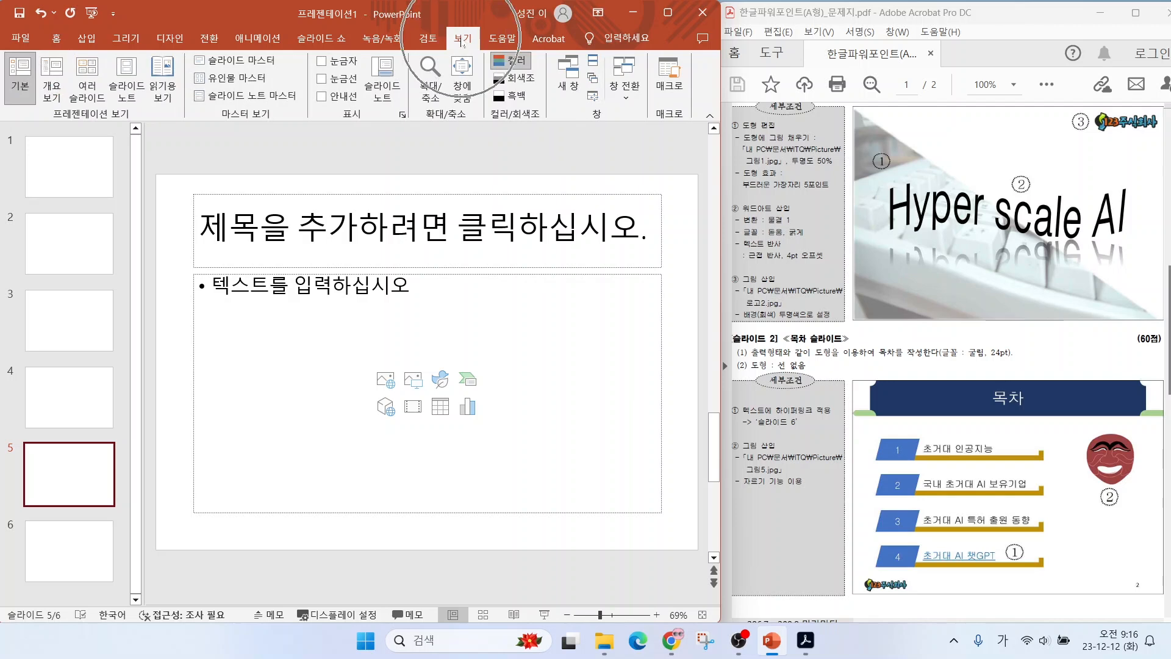
left_click(267, 61)
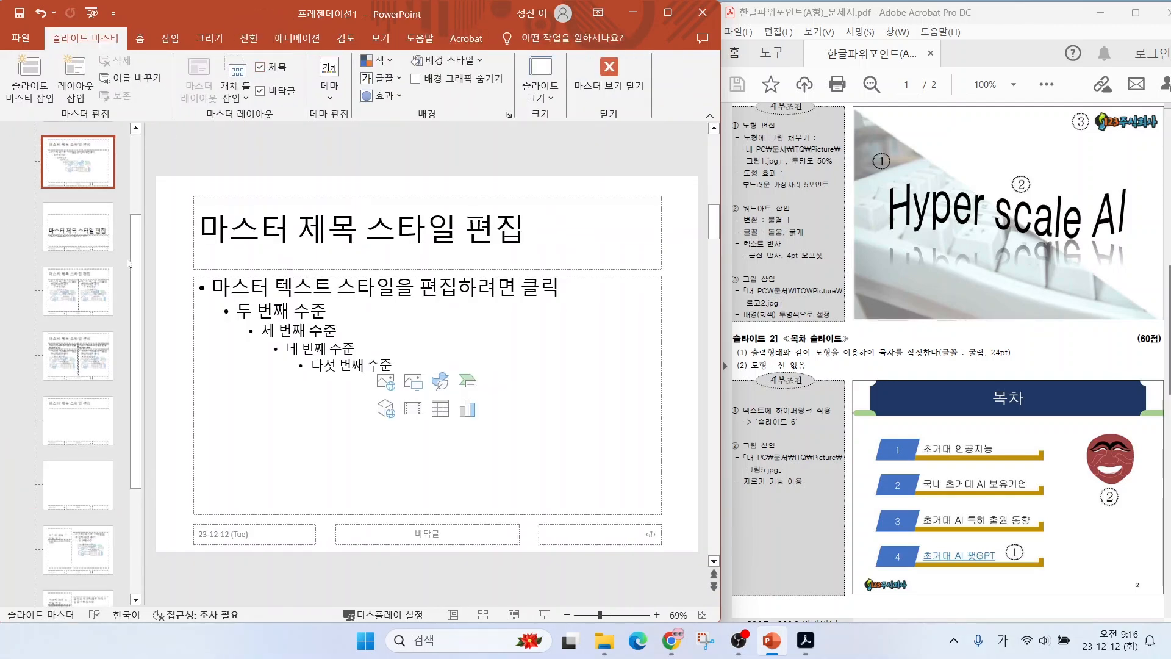
mouse_move(120, 156)
left_mouse_down()
mouse_move(19, 205)
mouse_move(110, 122)
mouse_move(119, 177)
left_mouse_up()
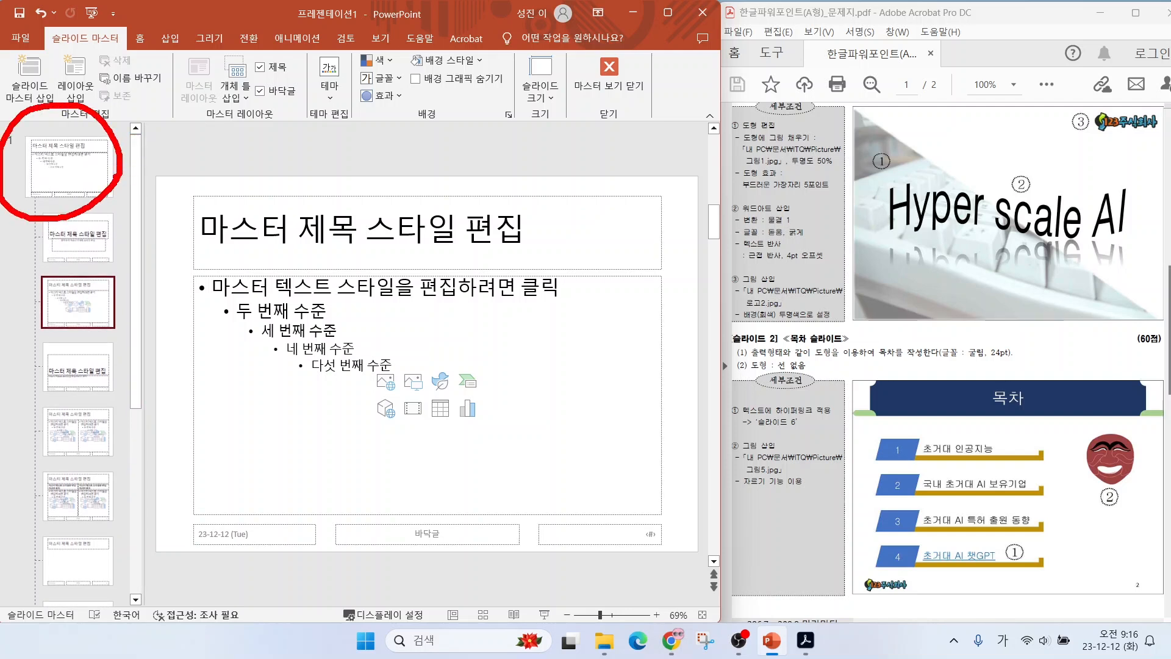
left_click(68, 166)
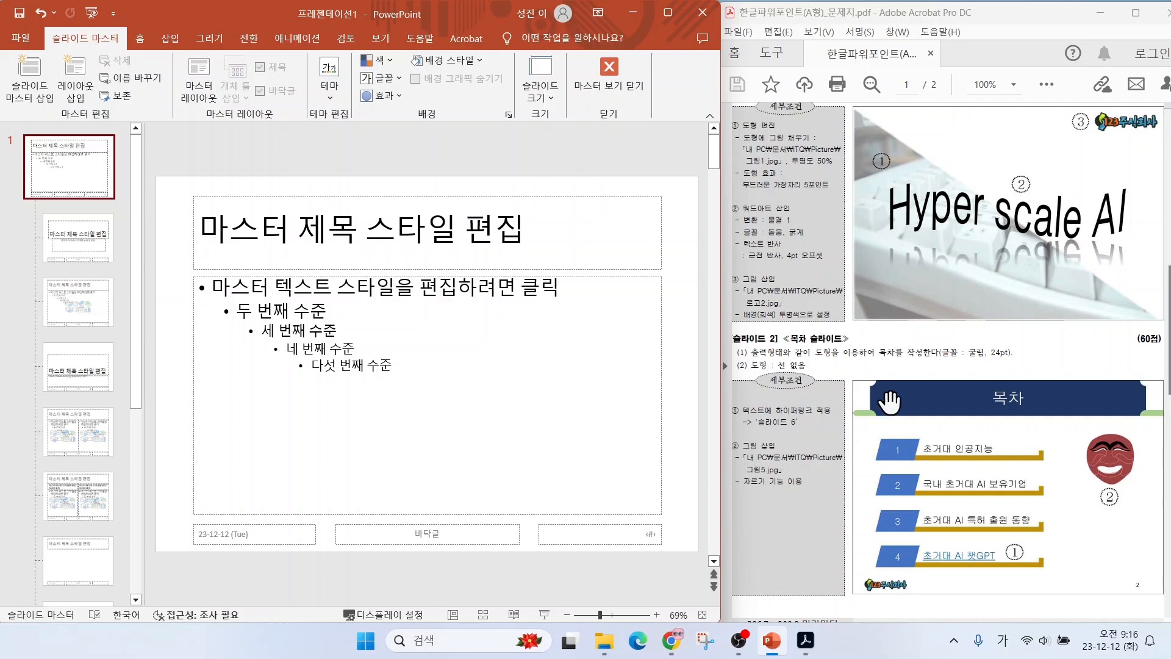
Draw a thin pentagon arrow shape across the full width of the master slide, over the title placeholder
left_click(171, 41)
left_click(243, 98)
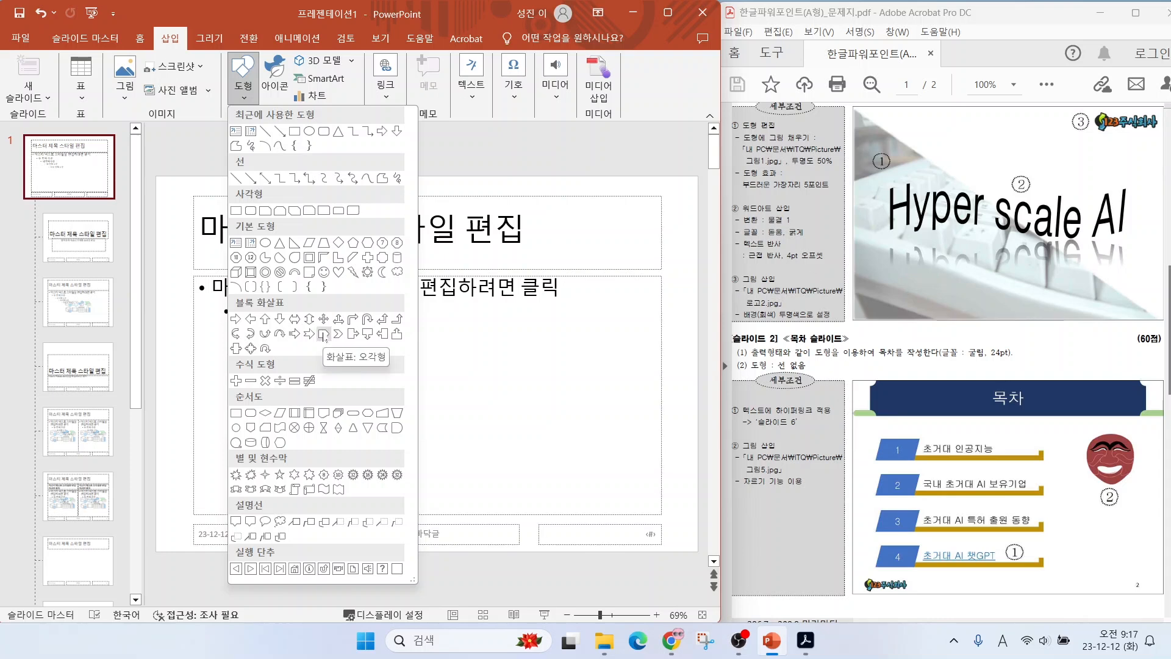
left_click(338, 334)
left_click_drag(156, 227, 697, 241)
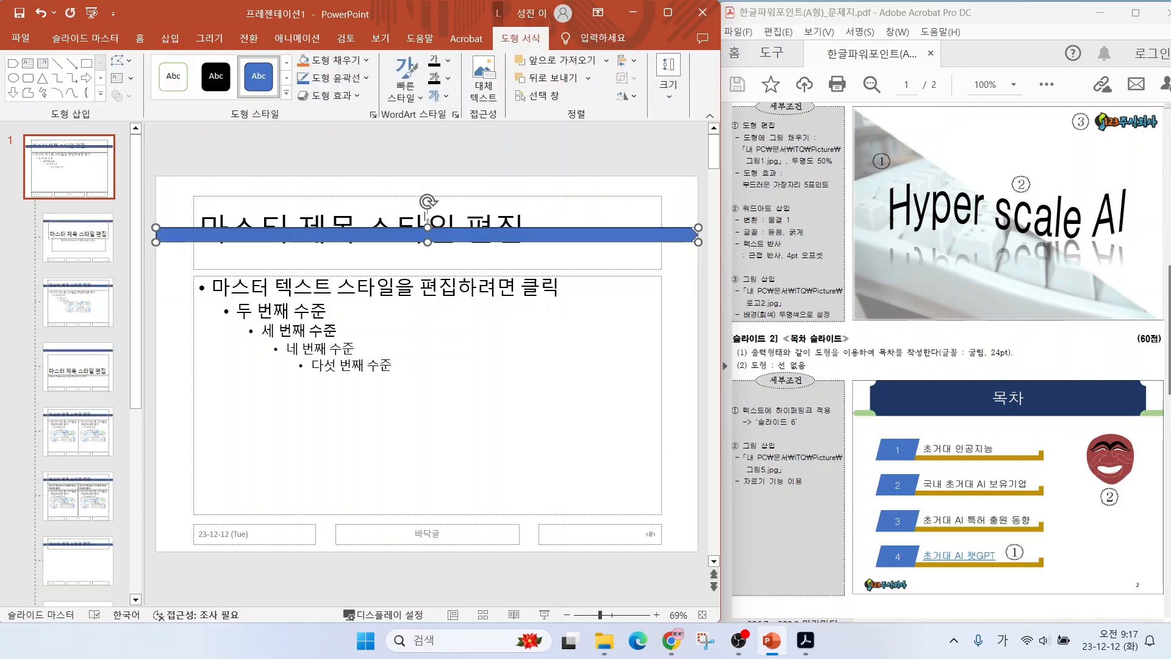
Flip the pentagon arrow horizontally (좌우 대칭) so that it points left
mouse_move(550, 52)
left_mouse_down()
mouse_move(488, 9)
mouse_move(547, 27)
left_mouse_up()
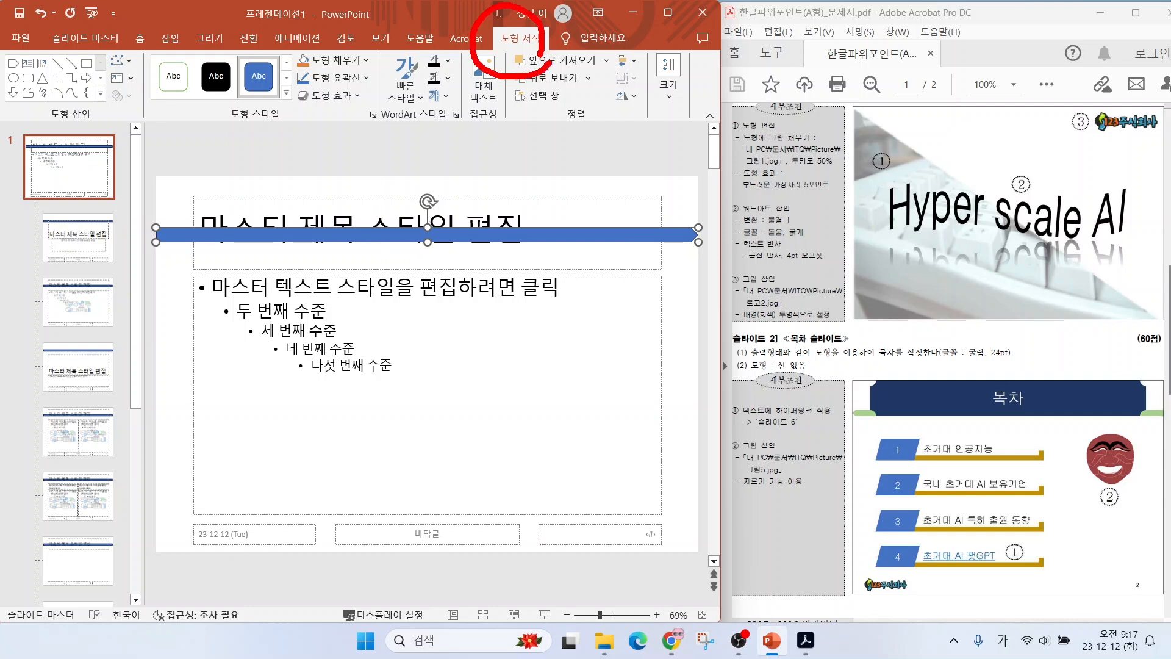
mouse_move(642, 120)
left_mouse_down()
mouse_move(610, 86)
mouse_move(641, 118)
left_mouse_up()
key("Escape")
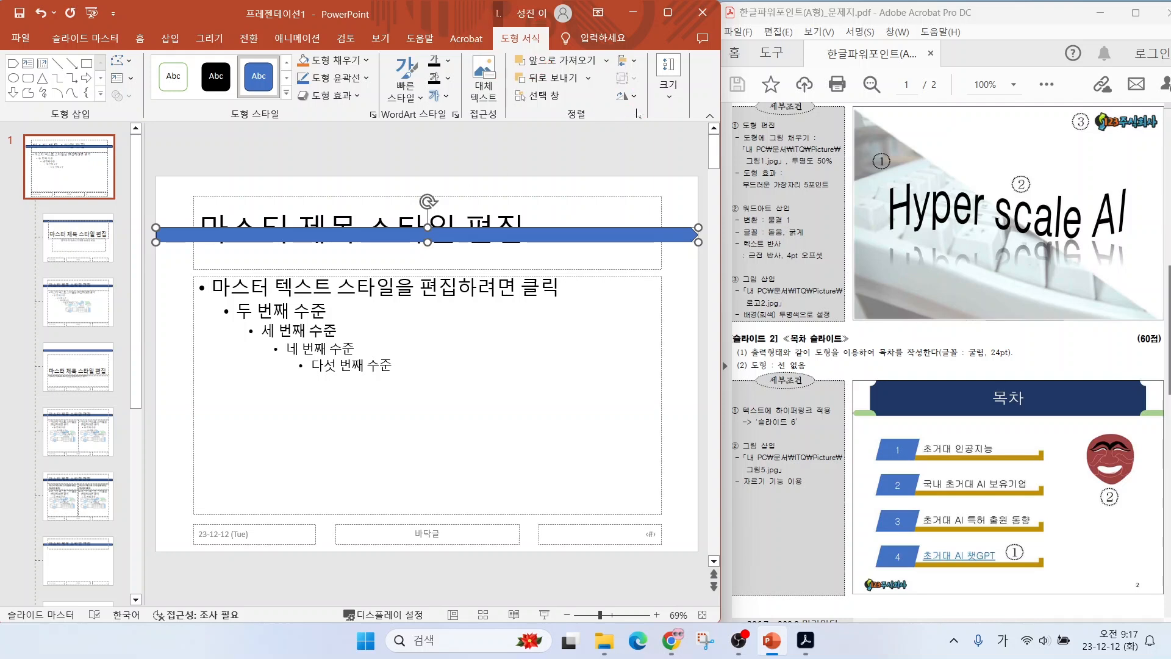
left_click(628, 96)
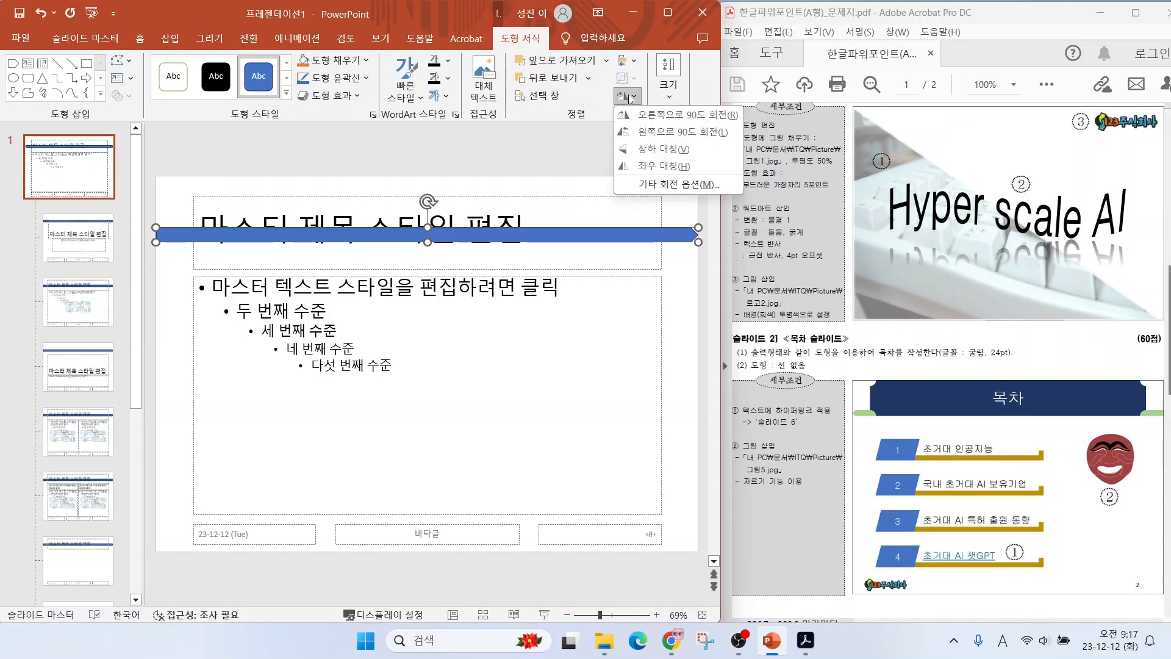
left_click(649, 165)
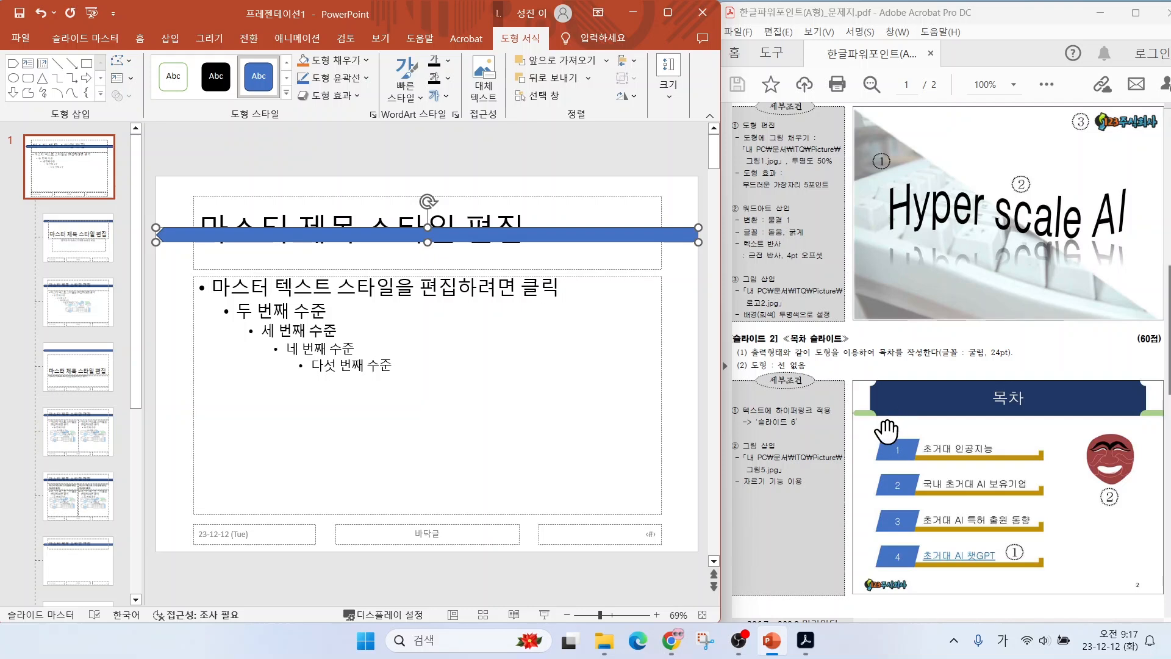
Fill the pentagon arrow with light green from the theme colors and remove its outline, as the exam sheet requires
left_click(329, 60)
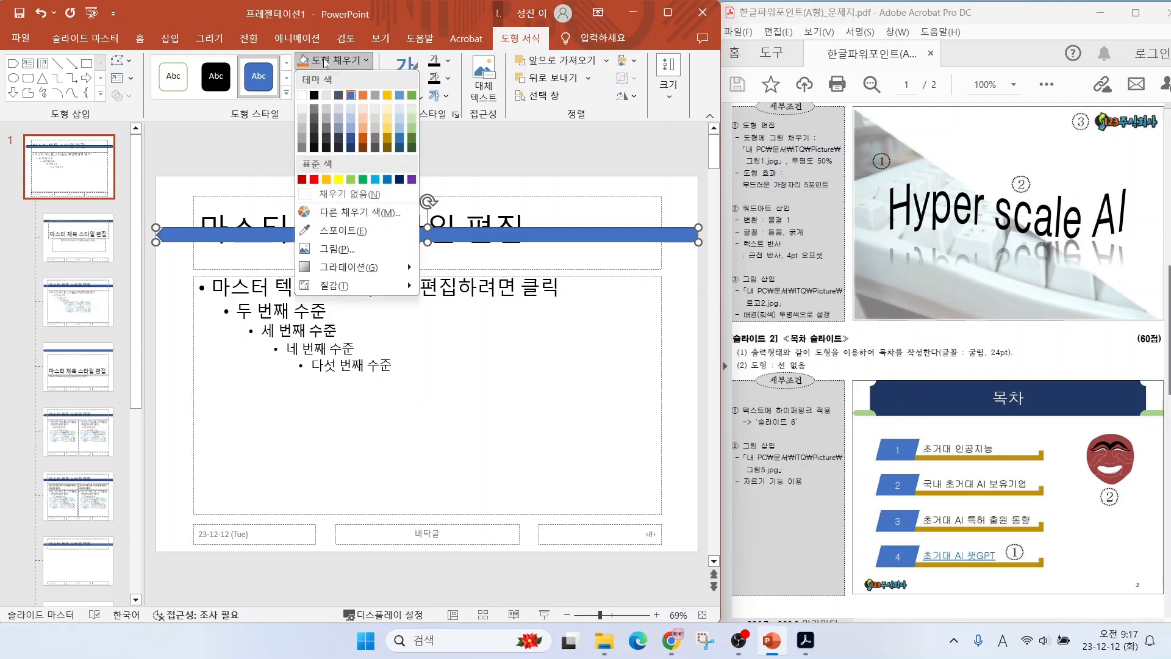
left_click(411, 125)
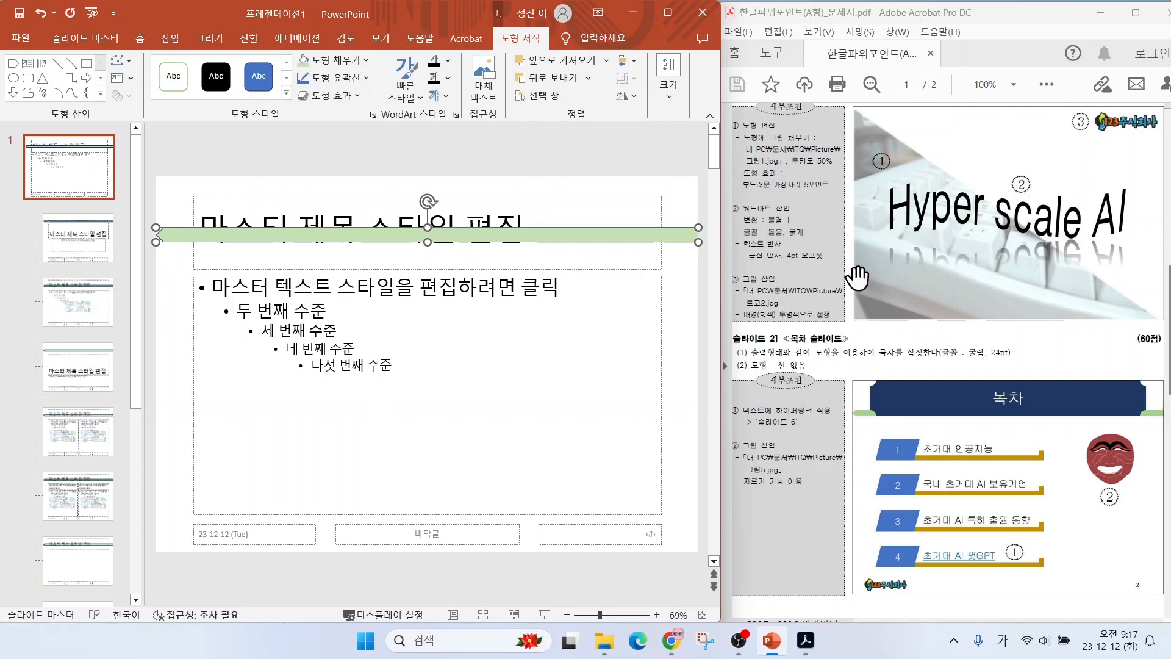
scroll(854, 274, "up", 3)
scroll(854, 271, "up", 1)
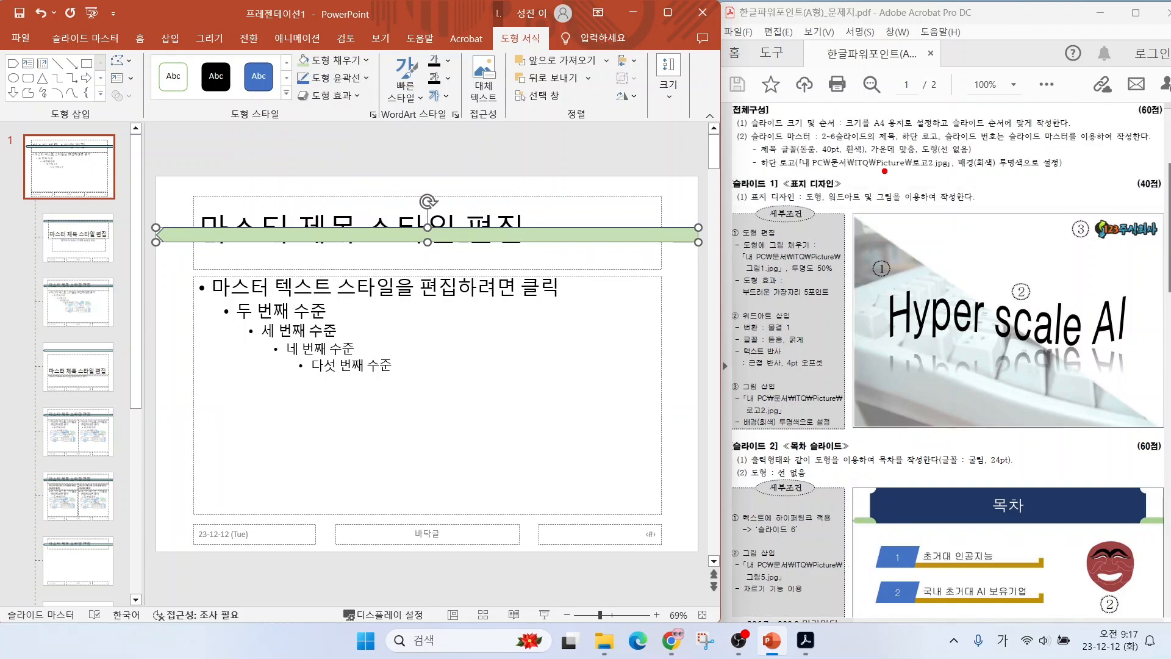
mouse_move(897, 160)
left_mouse_down()
mouse_move(1021, 141)
mouse_move(991, 160)
mouse_move(1014, 116)
left_mouse_up()
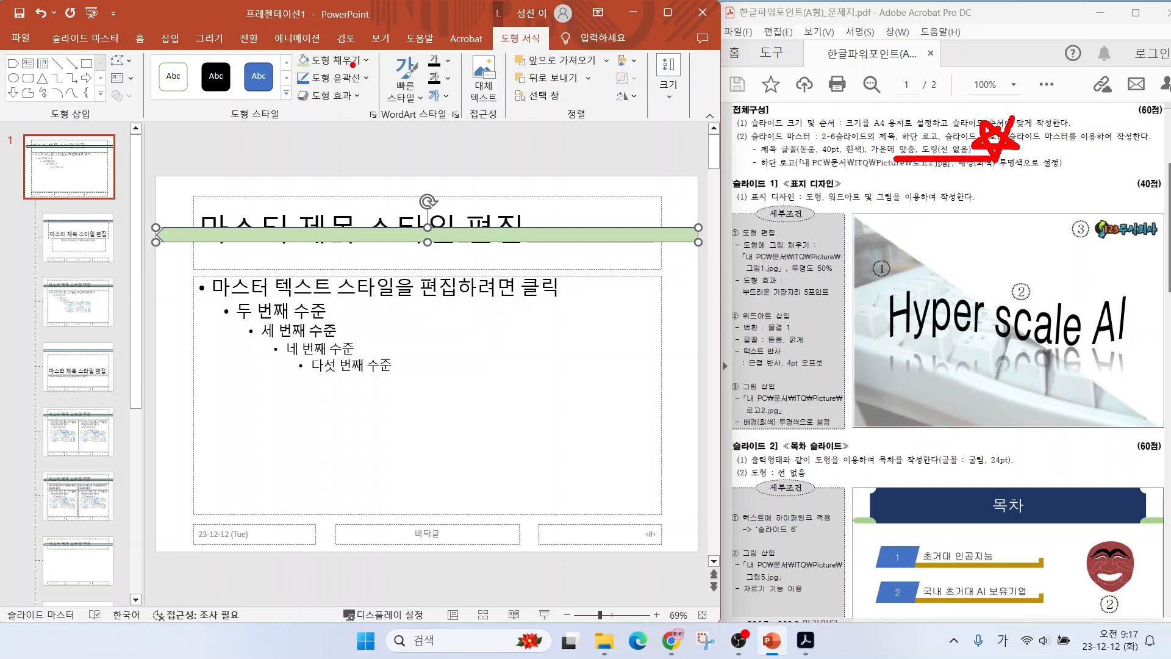
key("Escape")
left_click(344, 77)
left_click(337, 210)
Draw a wide plaque shape with concave corners over the master title area and remove its outline
left_click(170, 38)
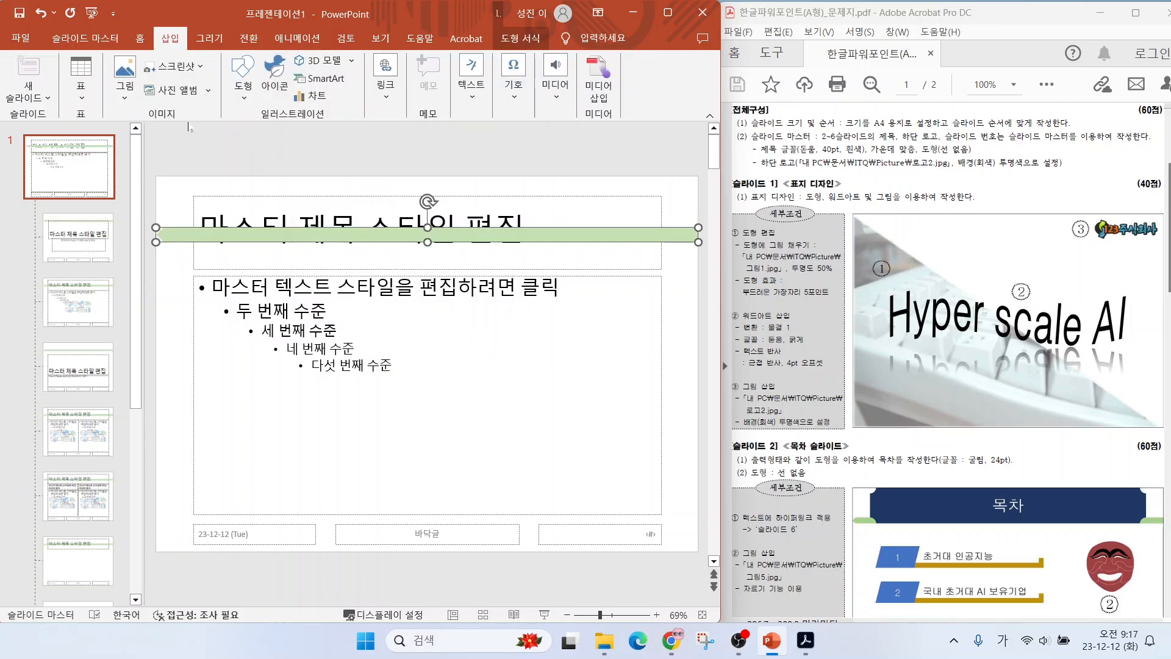
left_click(243, 78)
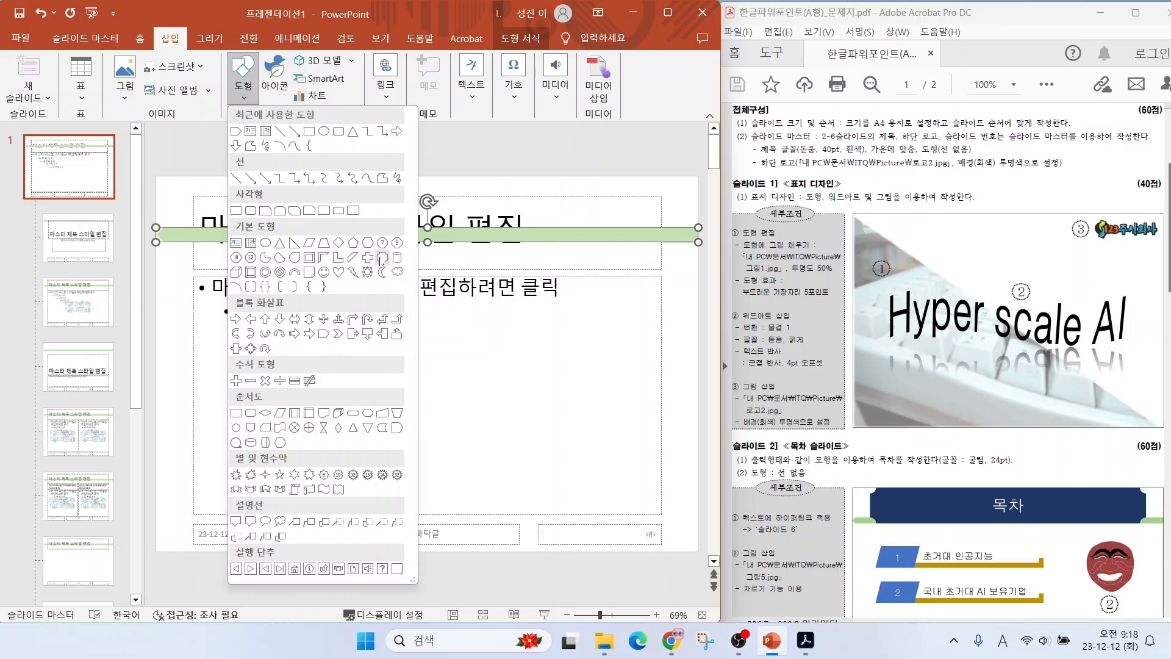
left_click(381, 259)
left_click_drag(183, 177, 667, 242)
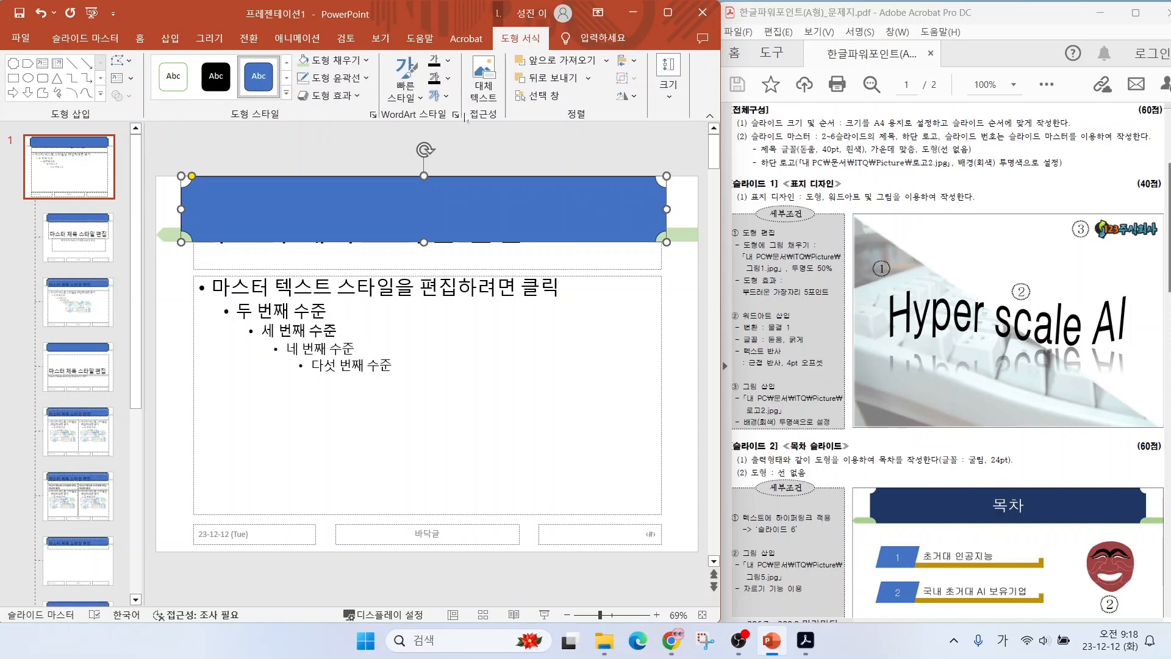
left_click(335, 77)
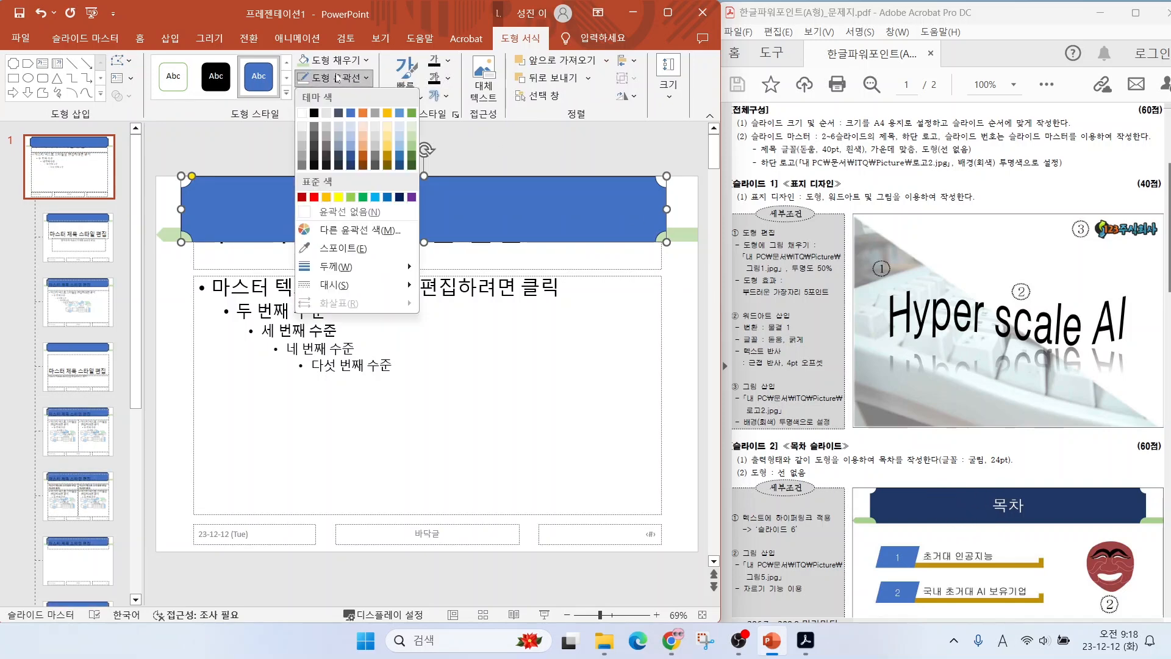
left_click(331, 213)
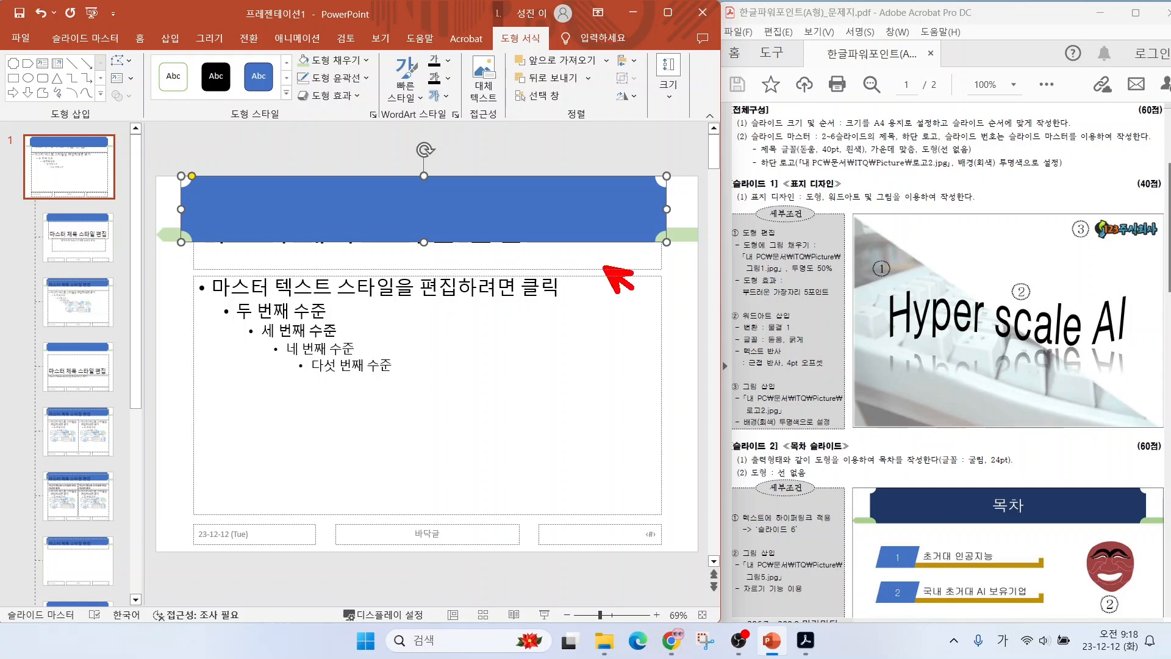
Bring the master title placeholder to the very front, above the plaque shape
left_click(615, 273)
left_click(611, 263)
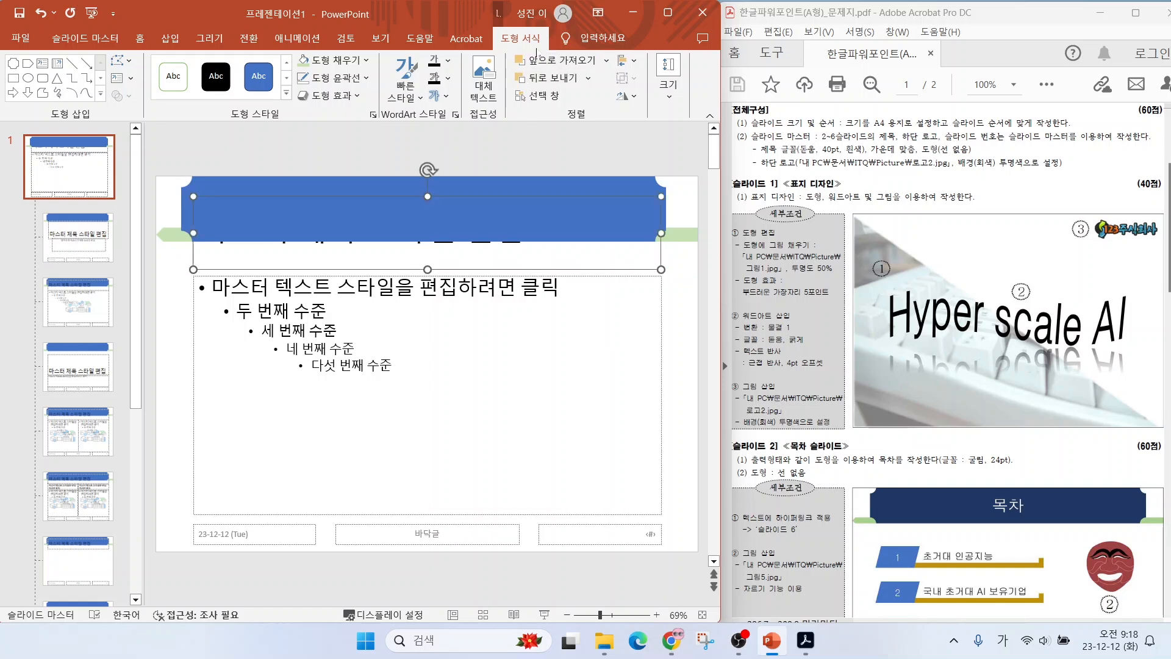
left_click(606, 60)
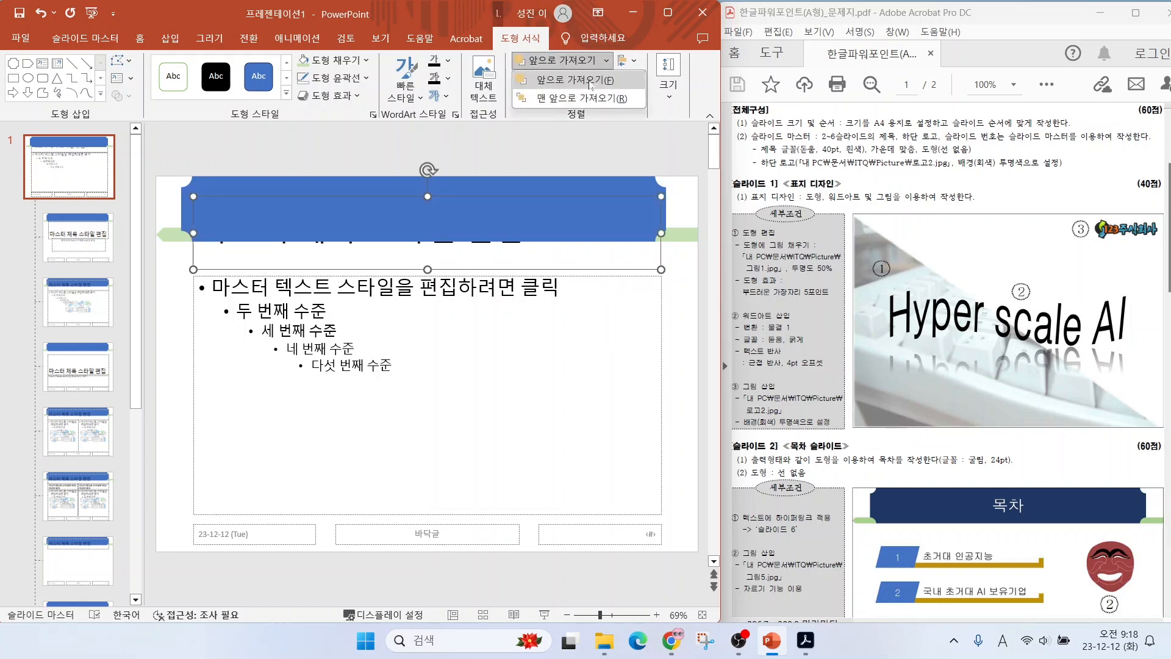
left_click(583, 97)
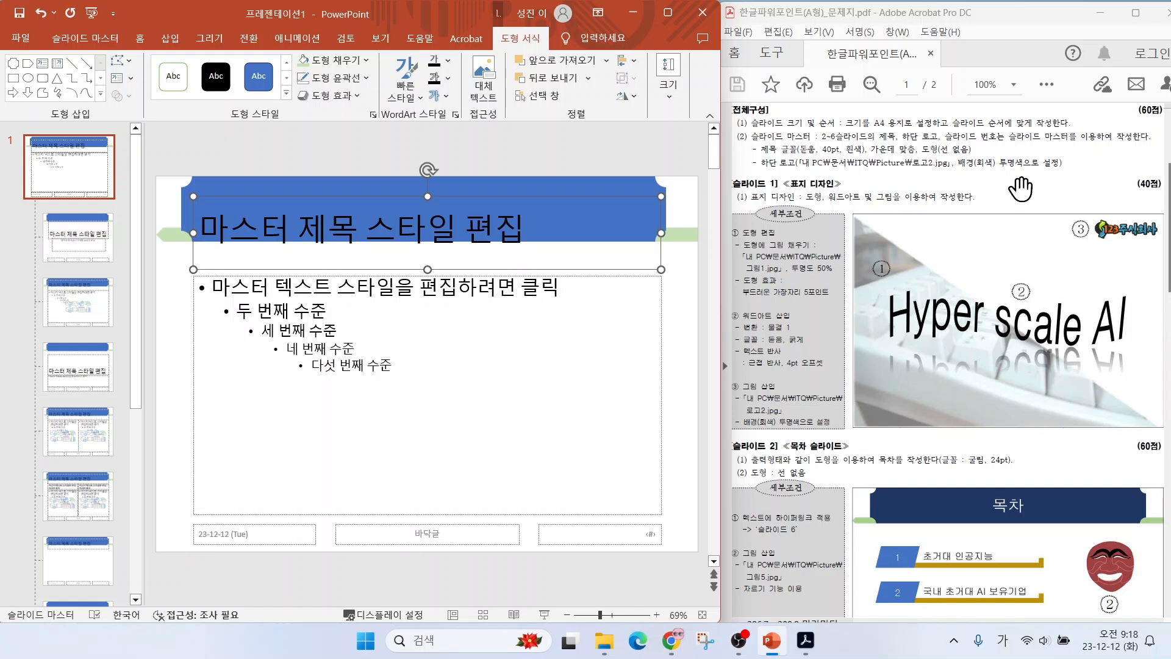
Format the master title as 돋움, 40 pt, white and centered, and move its placeholder up onto the plaque shape
left_click_drag(790, 154, 889, 153)
left_click(140, 38)
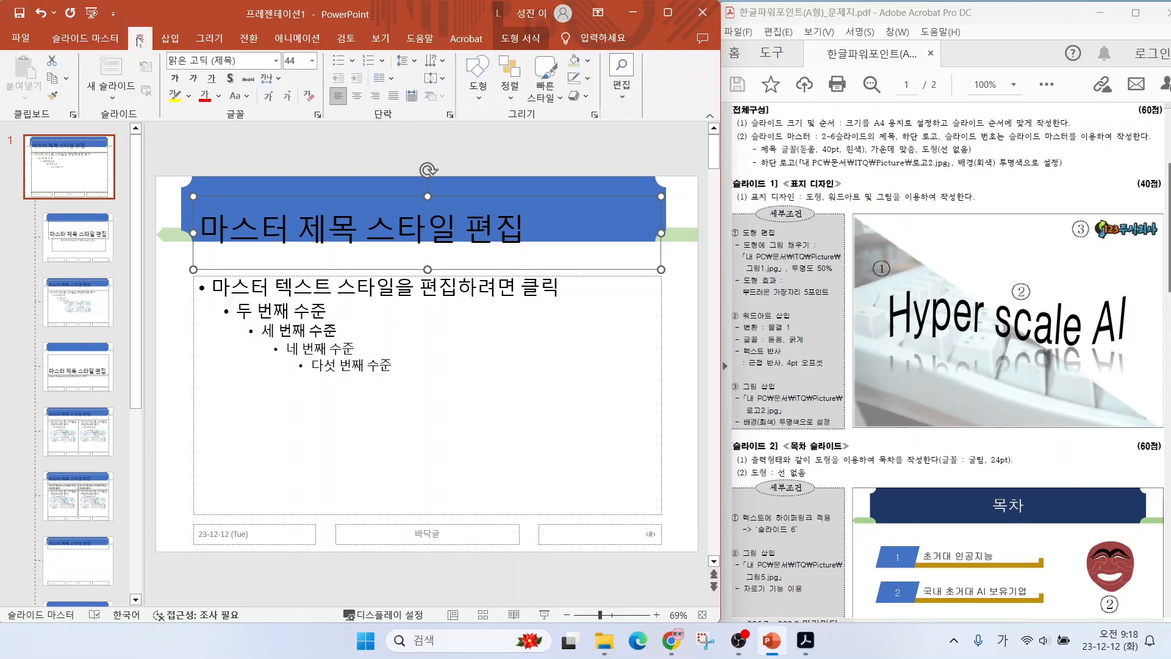
left_click(276, 60)
scroll(366, 334, "down", 15)
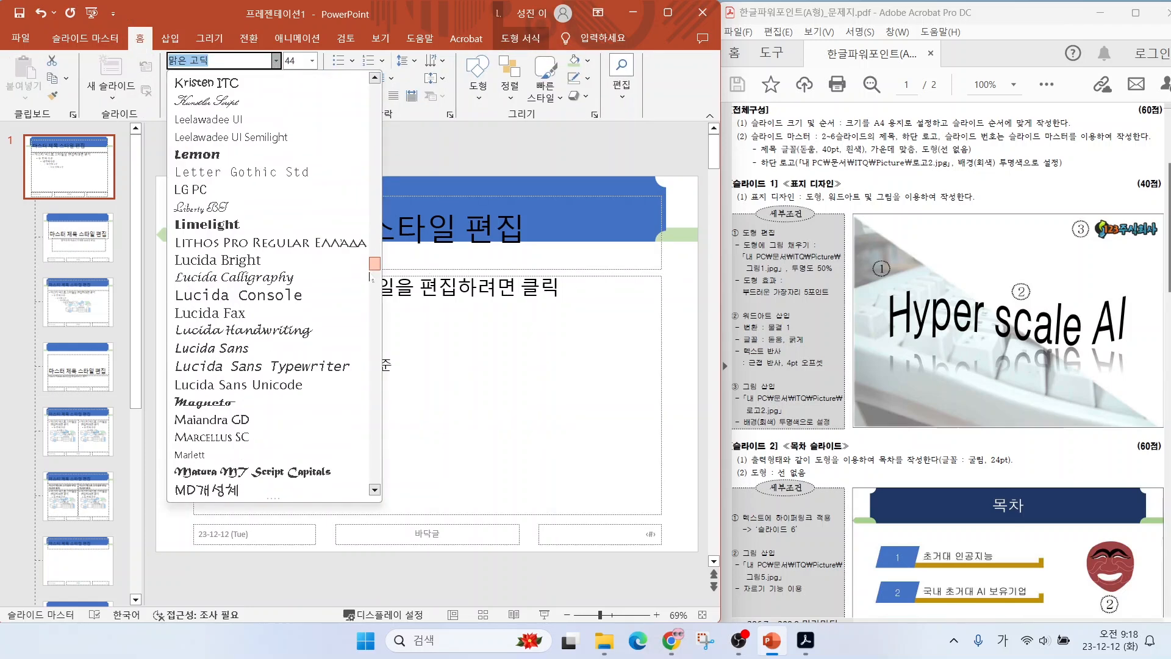
scroll(366, 334, "down", 15)
left_click(341, 245)
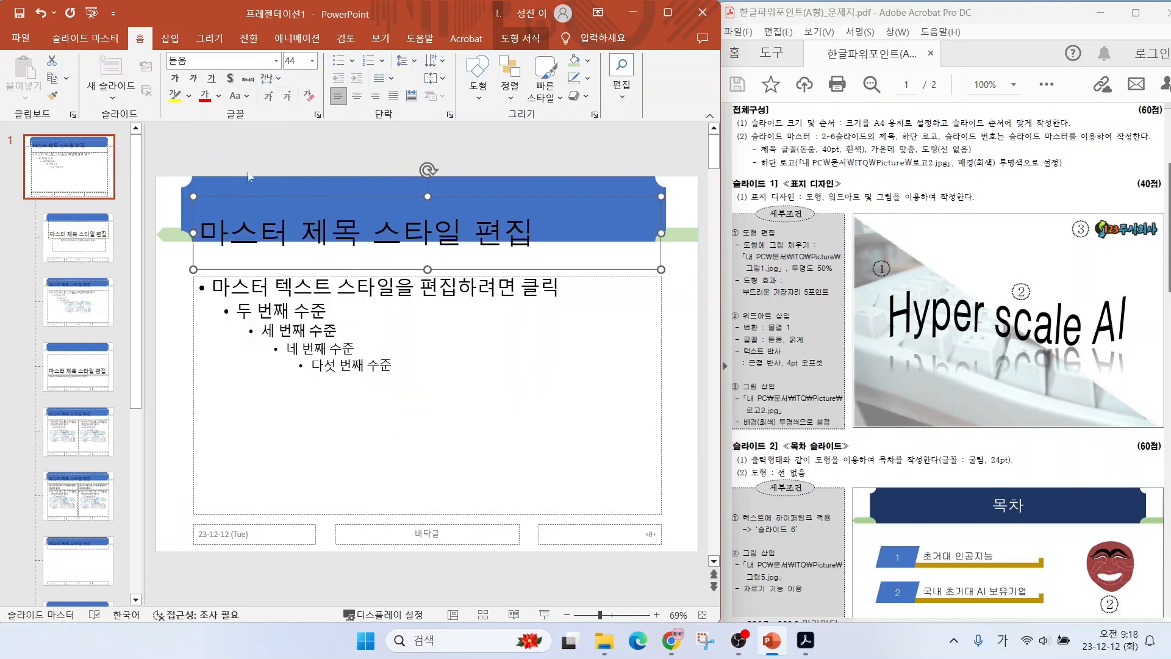
left_click(312, 61)
left_click(291, 283)
left_click(217, 95)
left_click(206, 130)
left_click(357, 96)
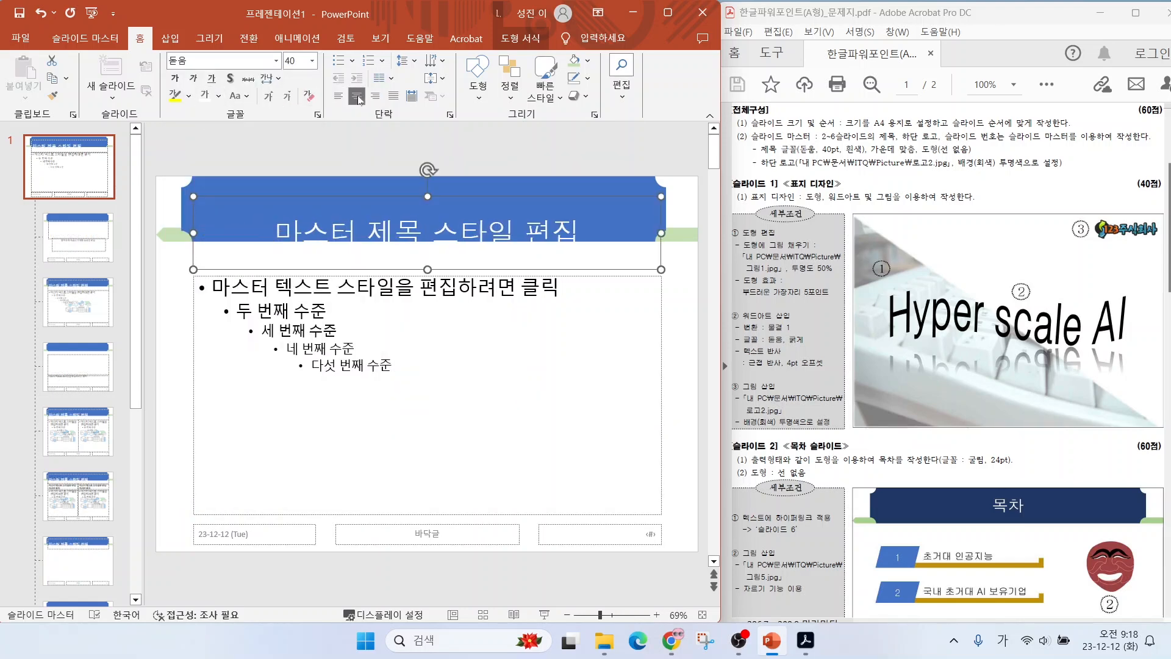
left_click_drag(345, 267, 345, 243)
Insert the picture 로고2.jpg from the Documents folder ITQ\Picture onto the master slide
left_click_drag(766, 173, 887, 172)
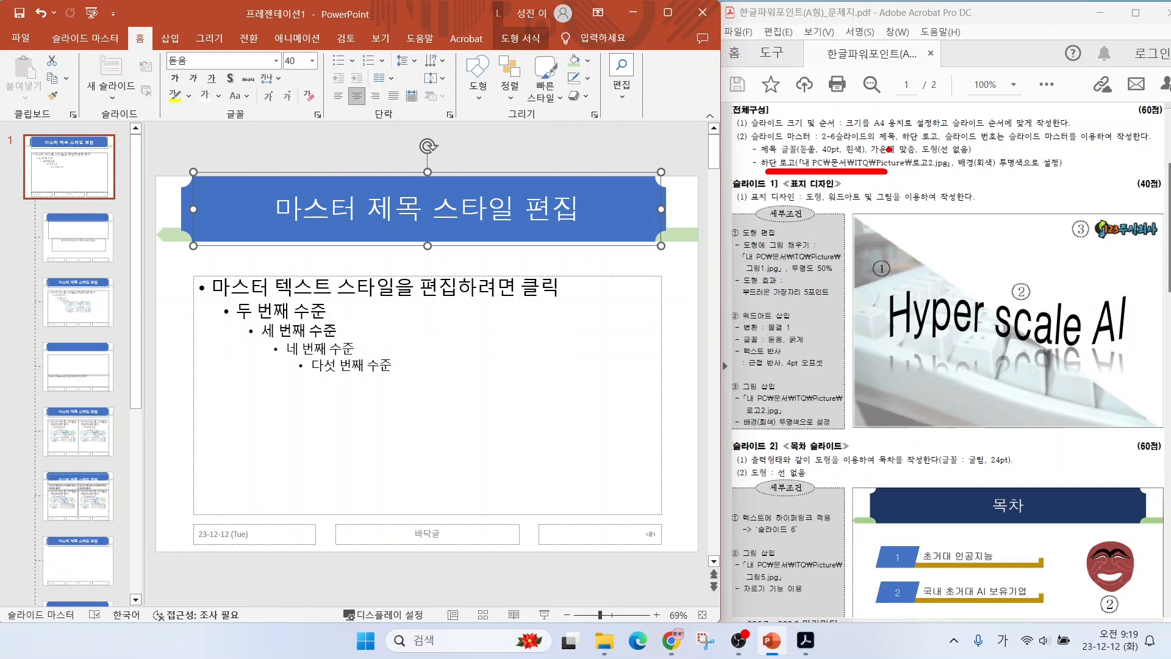
left_click_drag(932, 175, 924, 157)
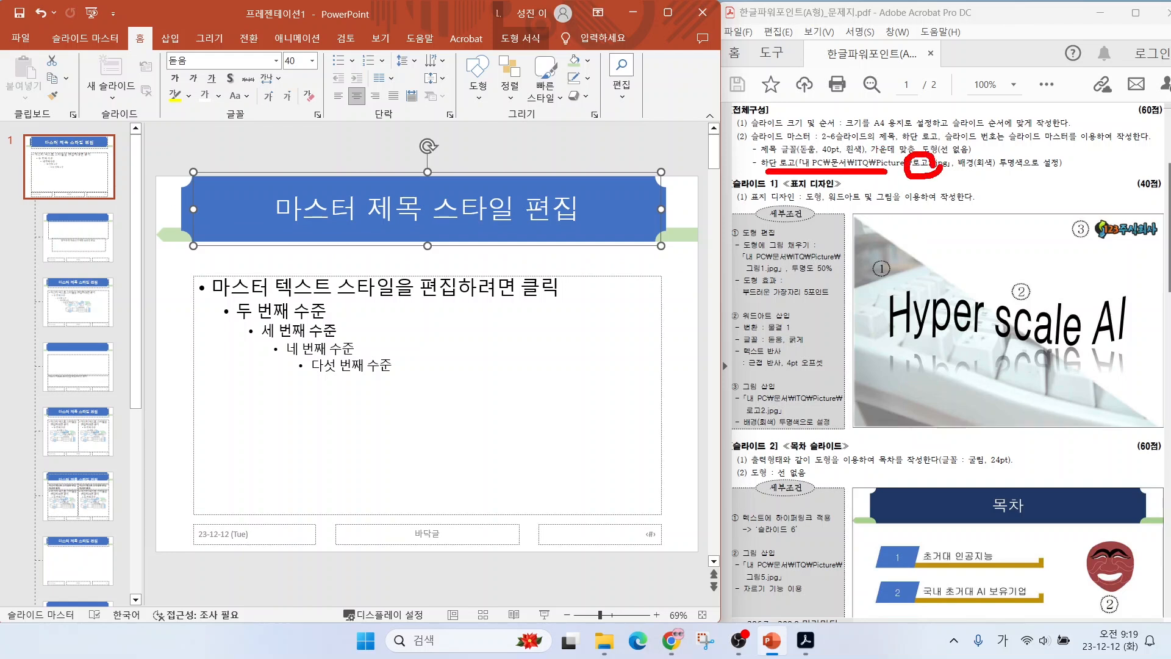
scroll(914, 299, "down", 4)
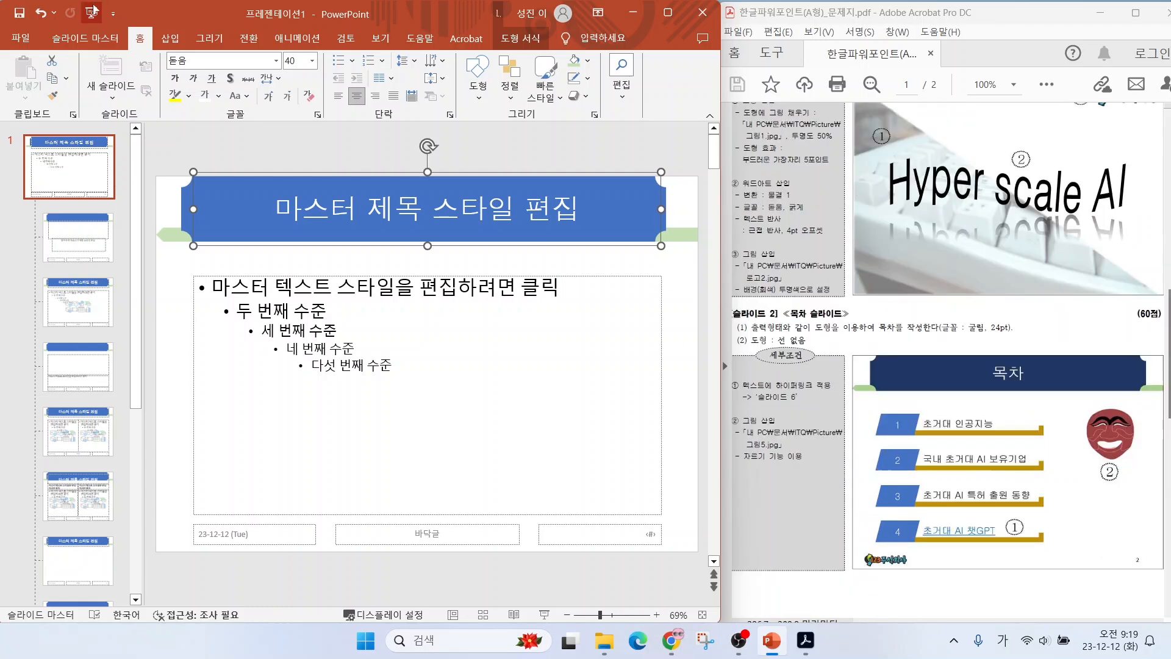
left_click(167, 38)
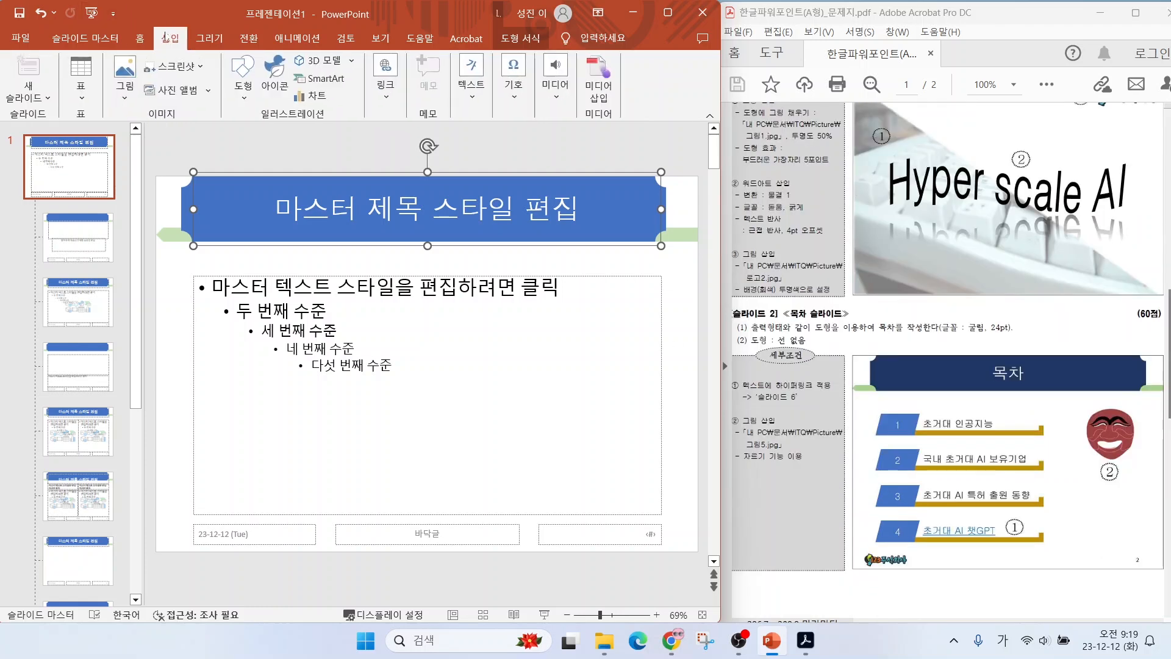
left_click(128, 89)
left_click(157, 140)
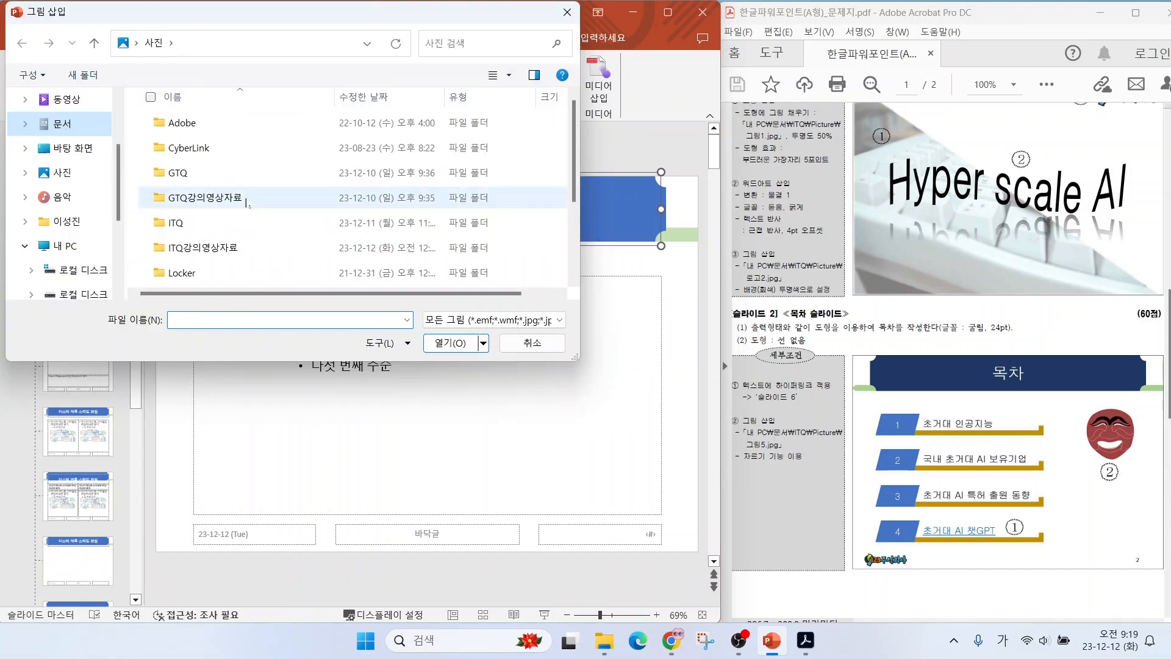
double_click(247, 223)
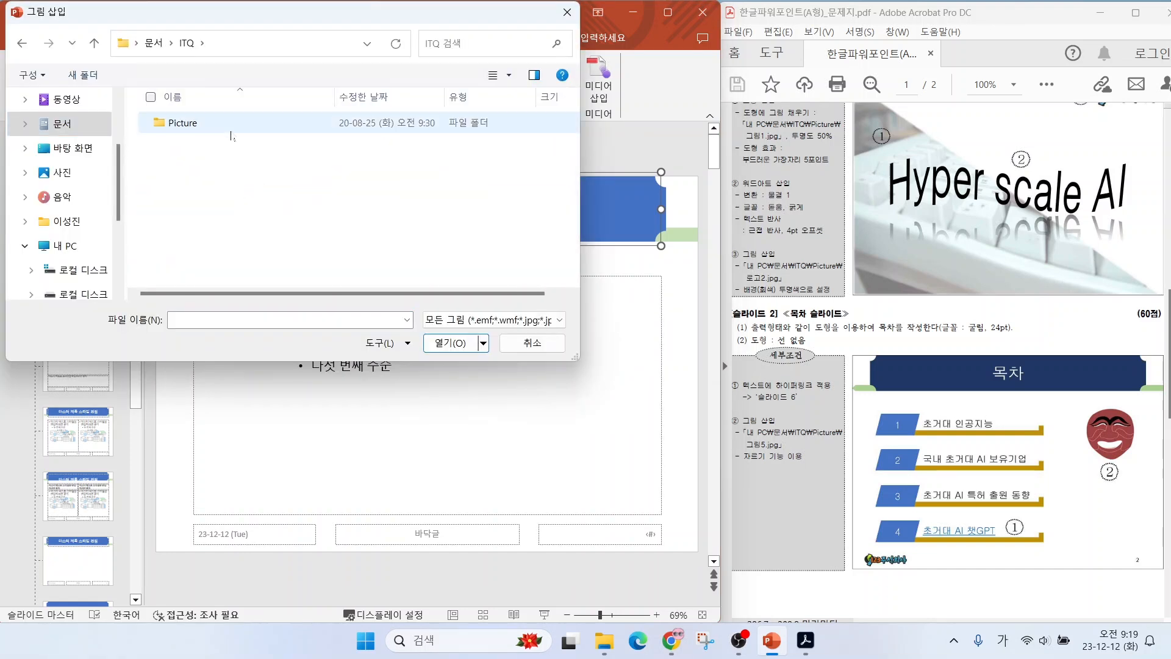
double_click(199, 125)
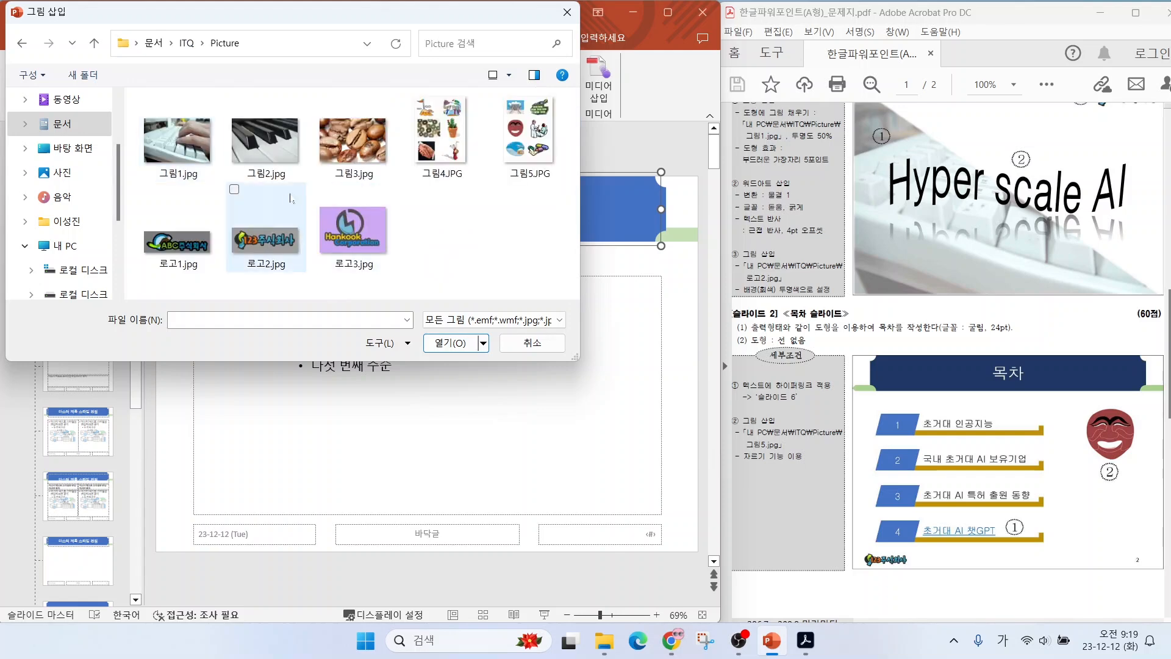
left_click(271, 241)
left_click(450, 343)
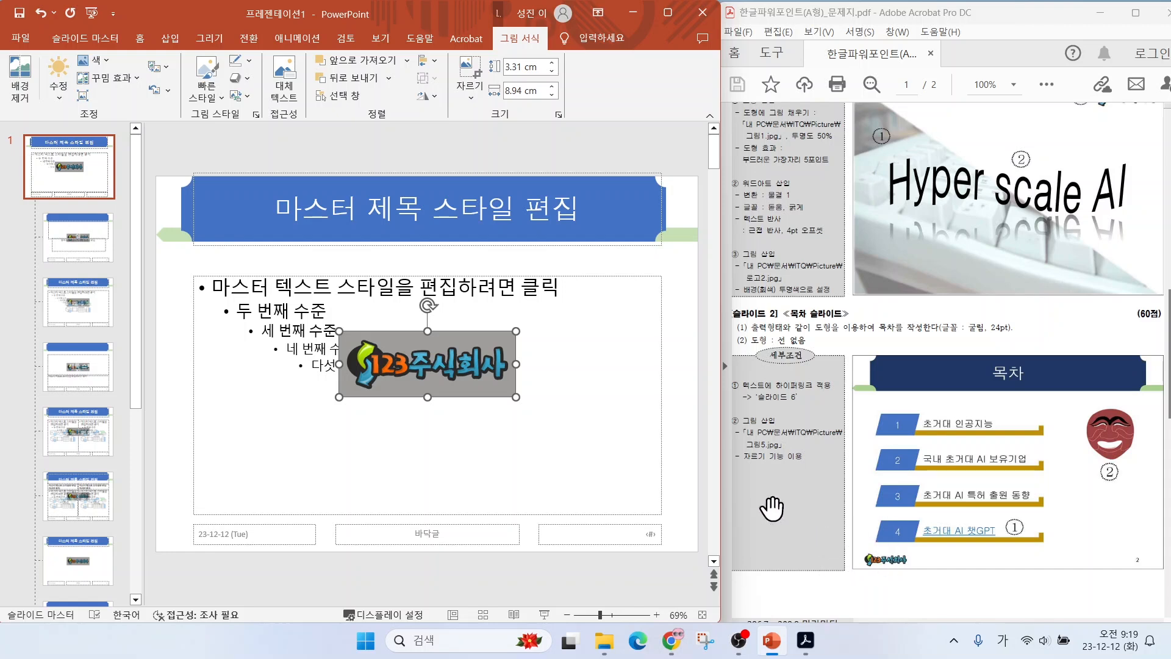
Move the logo to the master slide's bottom-left corner and shrink it to about 2.12 × 5.73 cm
left_click_drag(427, 344, 242, 507)
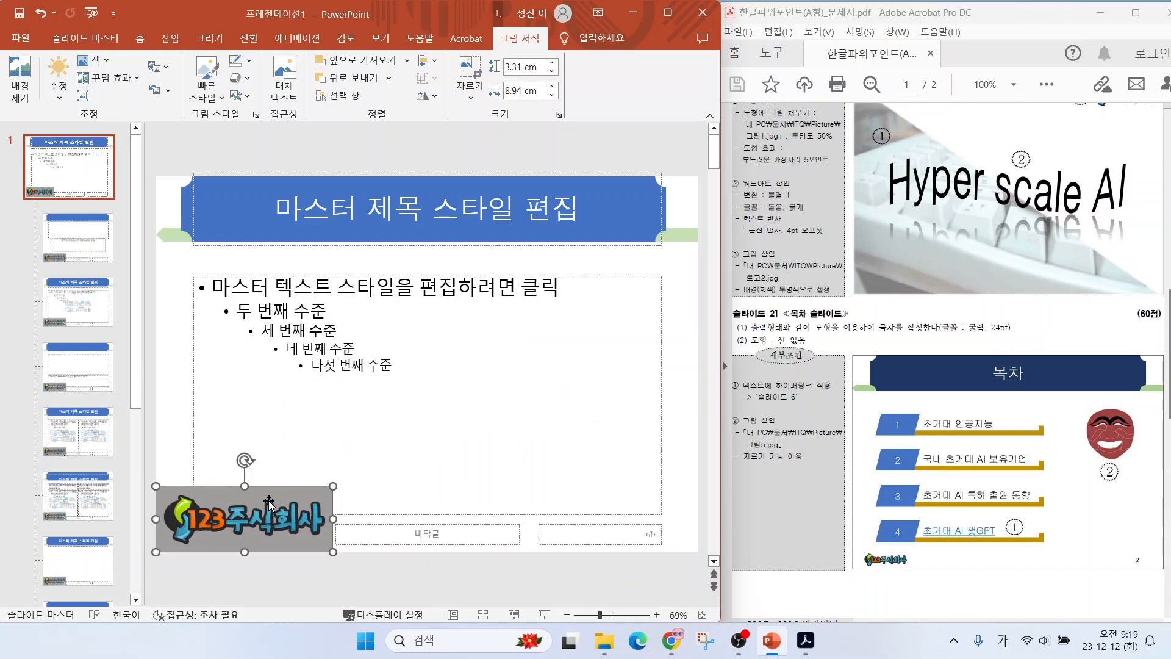
left_click_drag(333, 484, 270, 510)
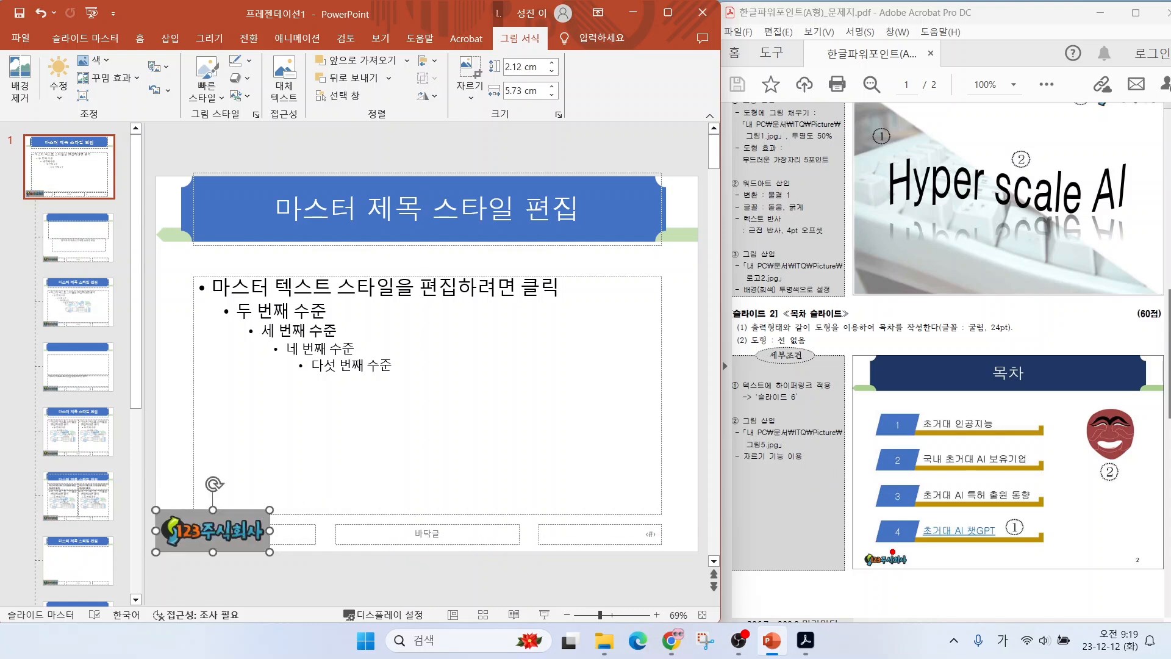
left_click_drag(913, 516, 886, 545)
left_click_drag(279, 487, 253, 509)
key("Escape")
Make the gray background of the master slide's logo transparent with Set Transparent Color
mouse_move(551, 53)
left_mouse_down()
mouse_move(537, 4)
mouse_move(552, 48)
left_mouse_up()
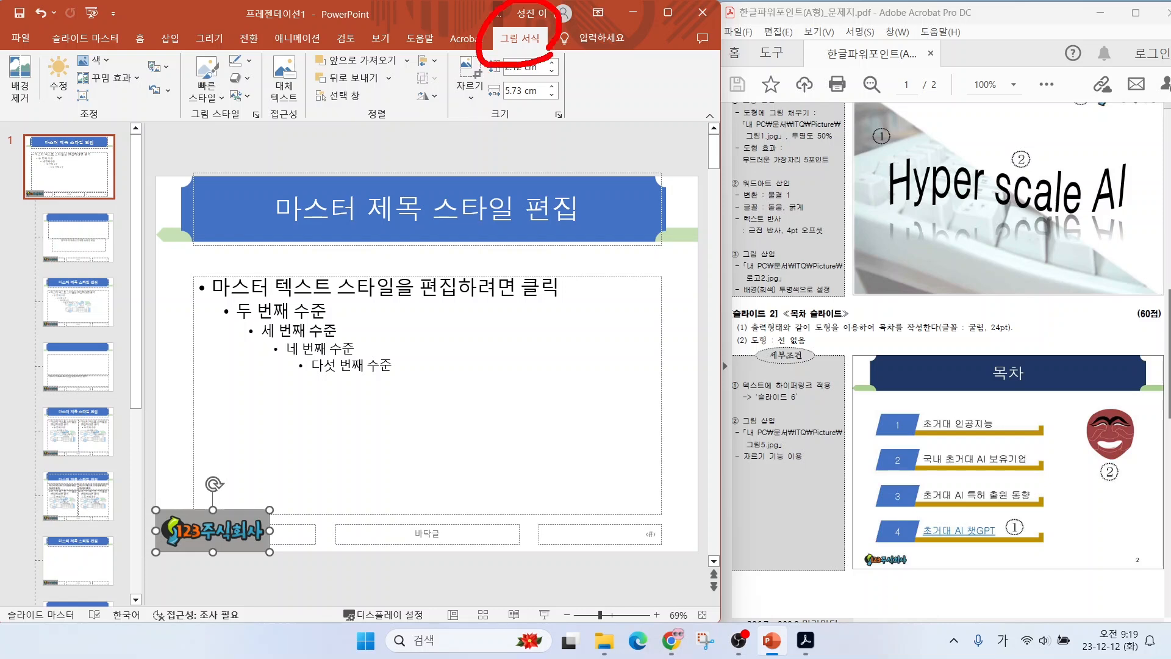
key("Escape")
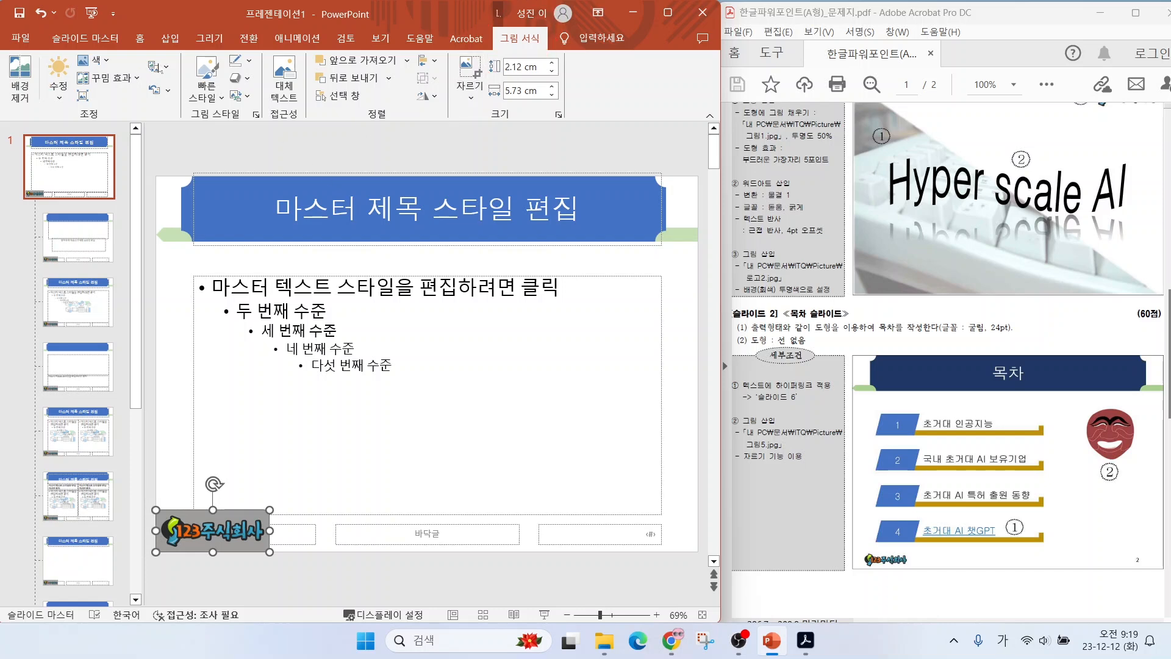
left_click(97, 62)
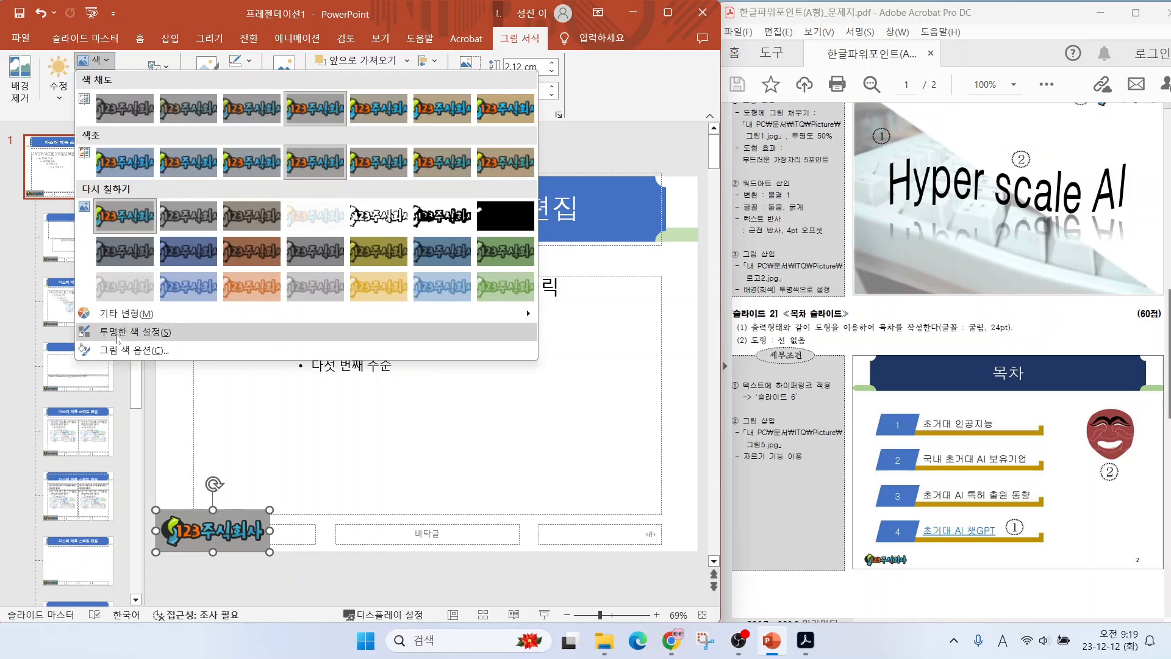
left_click(118, 333)
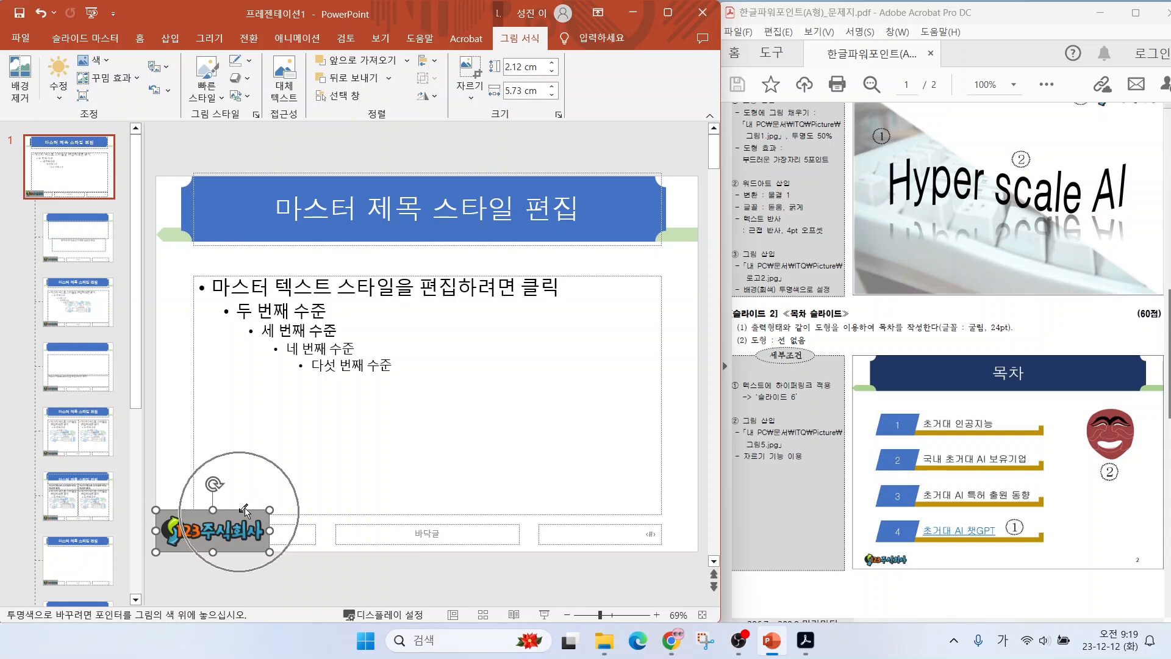
left_click(241, 515)
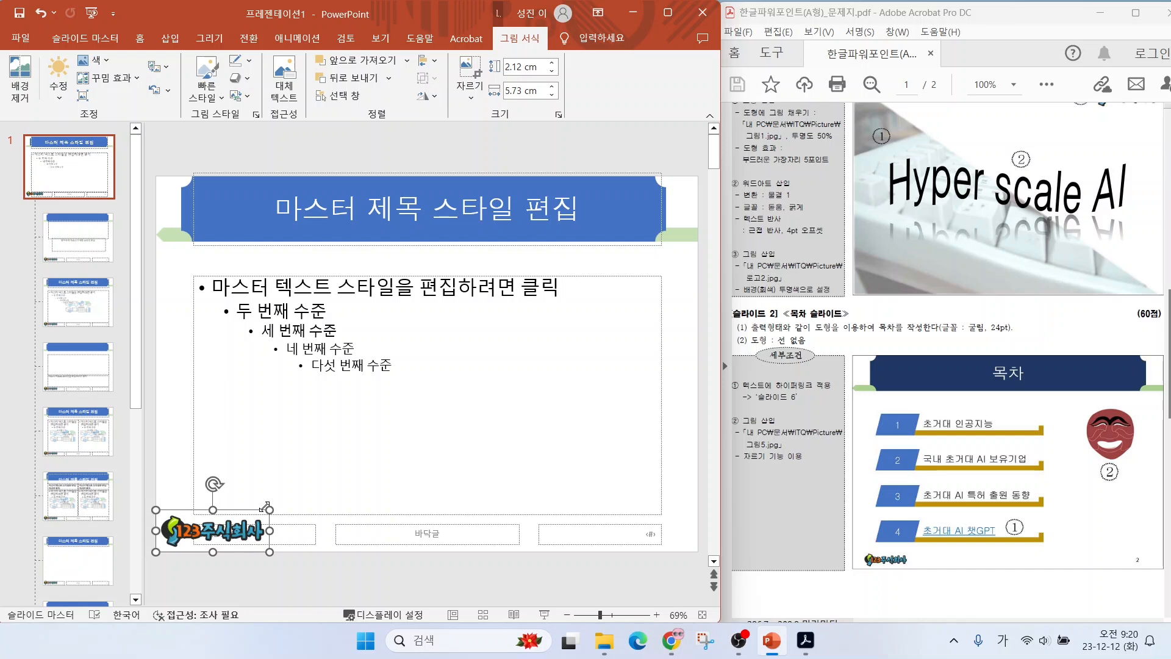
mouse_move(1155, 571)
left_mouse_down()
mouse_move(1111, 564)
mouse_move(1157, 576)
left_mouse_up()
mouse_move(638, 554)
left_mouse_down()
mouse_move(668, 519)
mouse_move(646, 554)
left_mouse_up()
left_click_drag(625, 474, 653, 480)
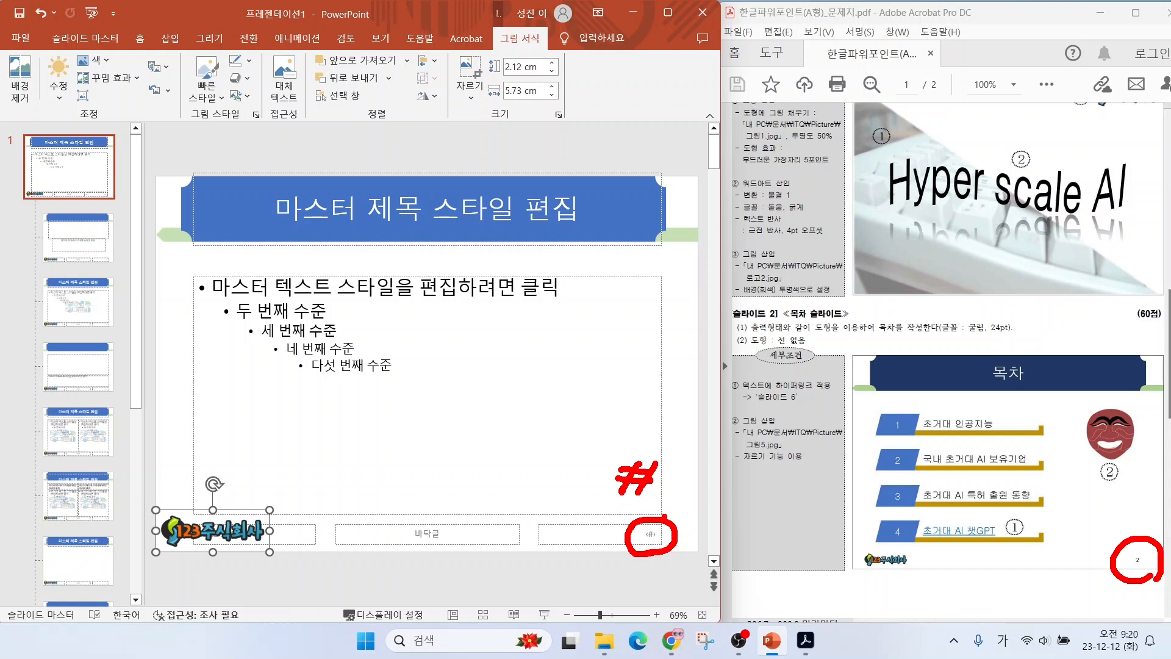
key("Escape")
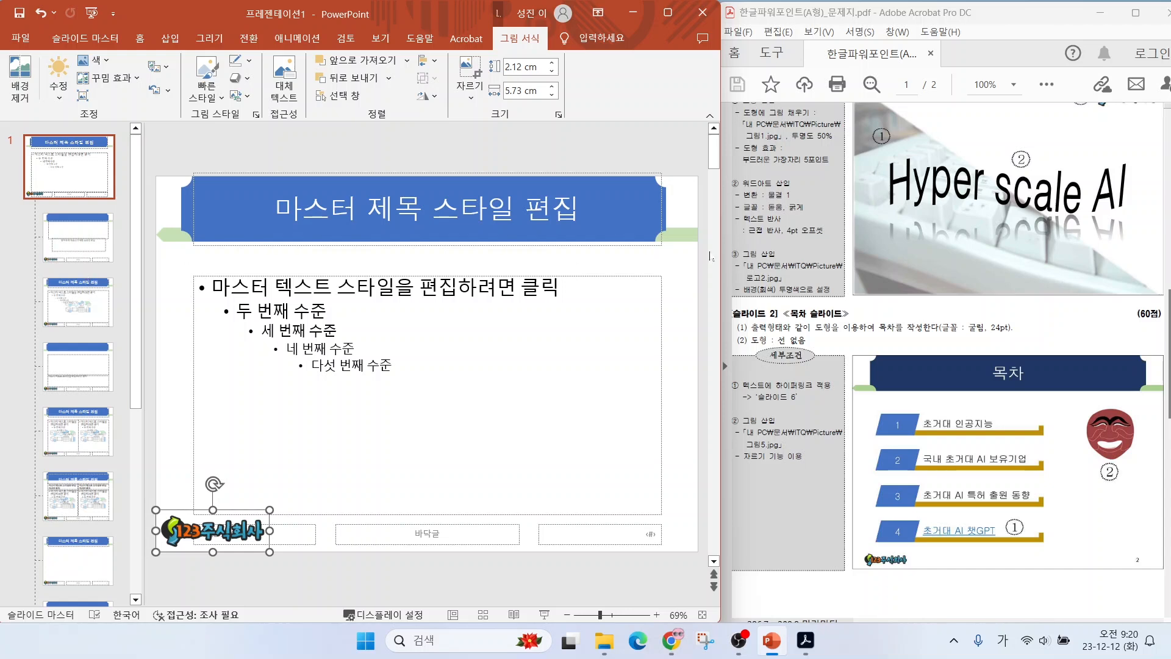
key("ctrl+2")
mouse_move(1037, 258)
left_mouse_down()
mouse_move(942, 114)
mouse_move(1031, 250)
left_mouse_up()
left_click_drag(1040, 122, 897, 254)
left_click_drag(902, 138, 1000, 239)
mouse_move(127, 273)
left_mouse_down()
mouse_move(19, 214)
mouse_move(126, 267)
left_mouse_up()
key("Escape")
Hide the background graphics on the title slide layout
left_click(53, 248)
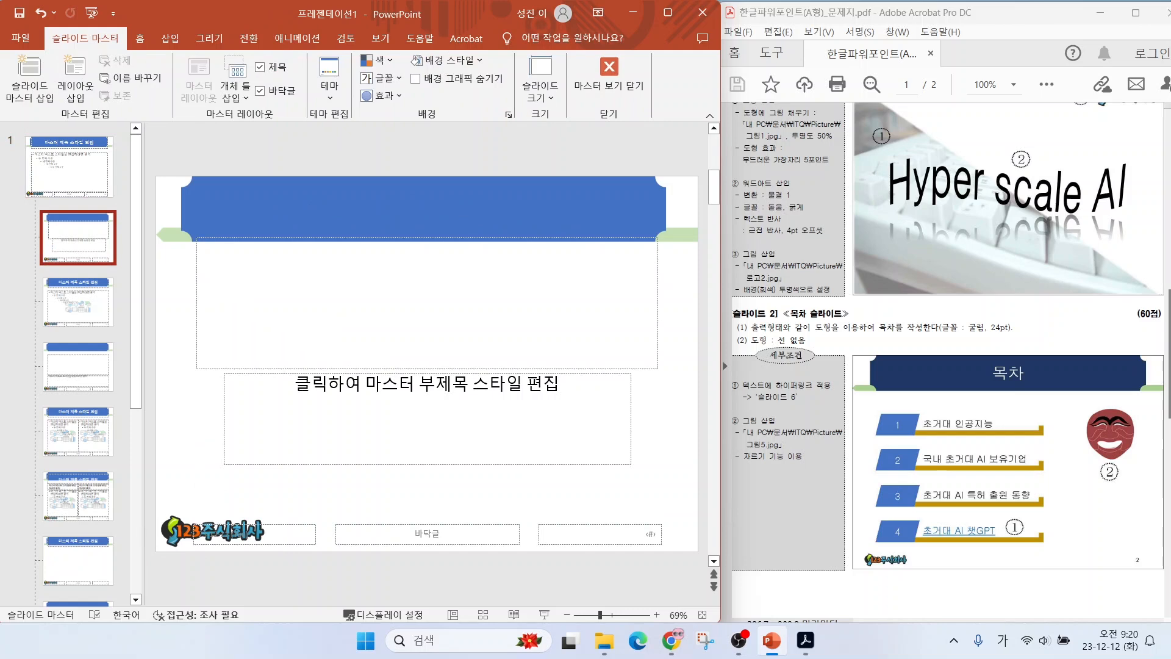
mouse_move(125, 45)
left_mouse_down()
mouse_move(85, 16)
mouse_move(119, 66)
left_mouse_up()
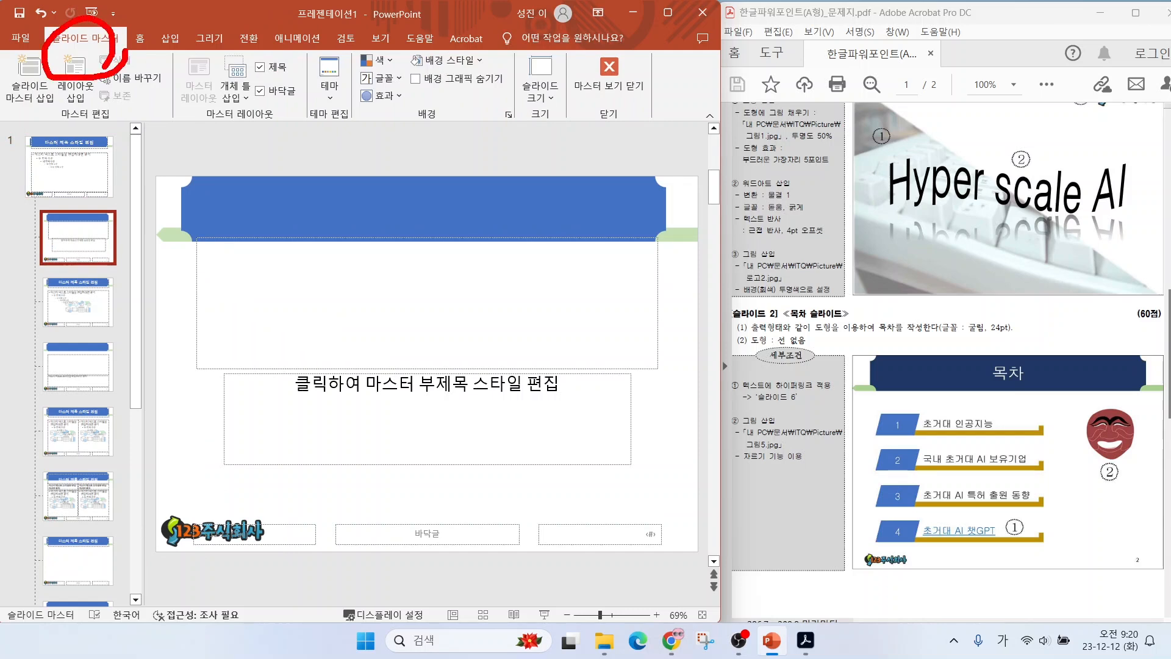
left_click_drag(408, 93, 511, 93)
mouse_move(395, 73)
left_mouse_down()
mouse_move(407, 92)
mouse_move(438, 51)
left_mouse_up()
key("Escape")
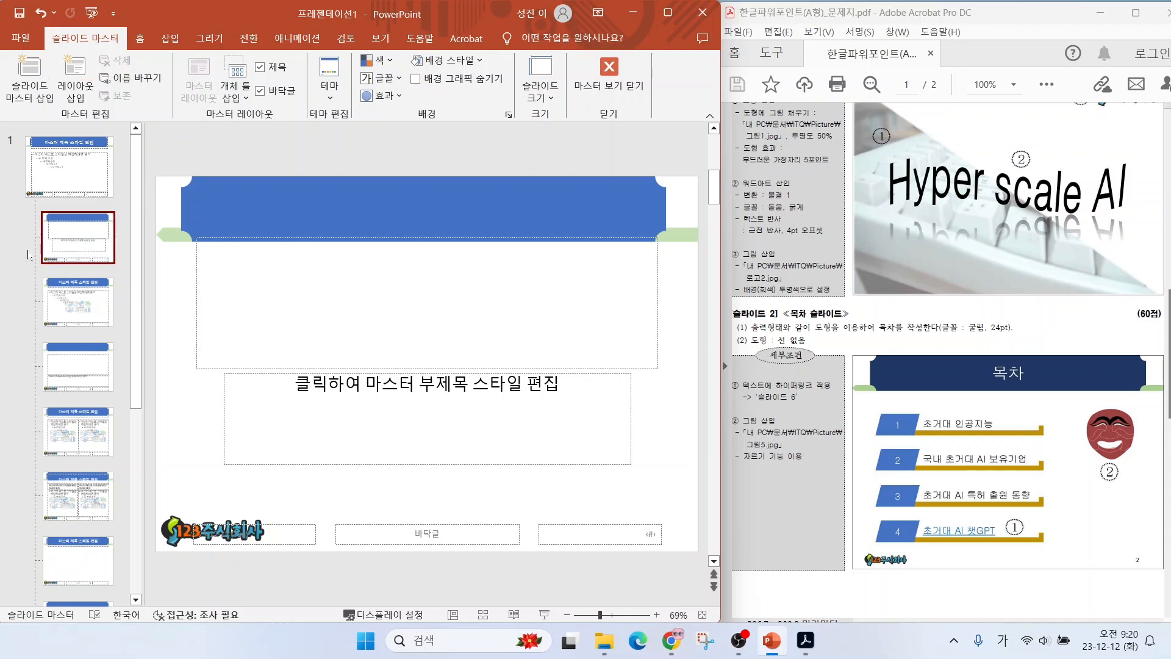
left_click(416, 78)
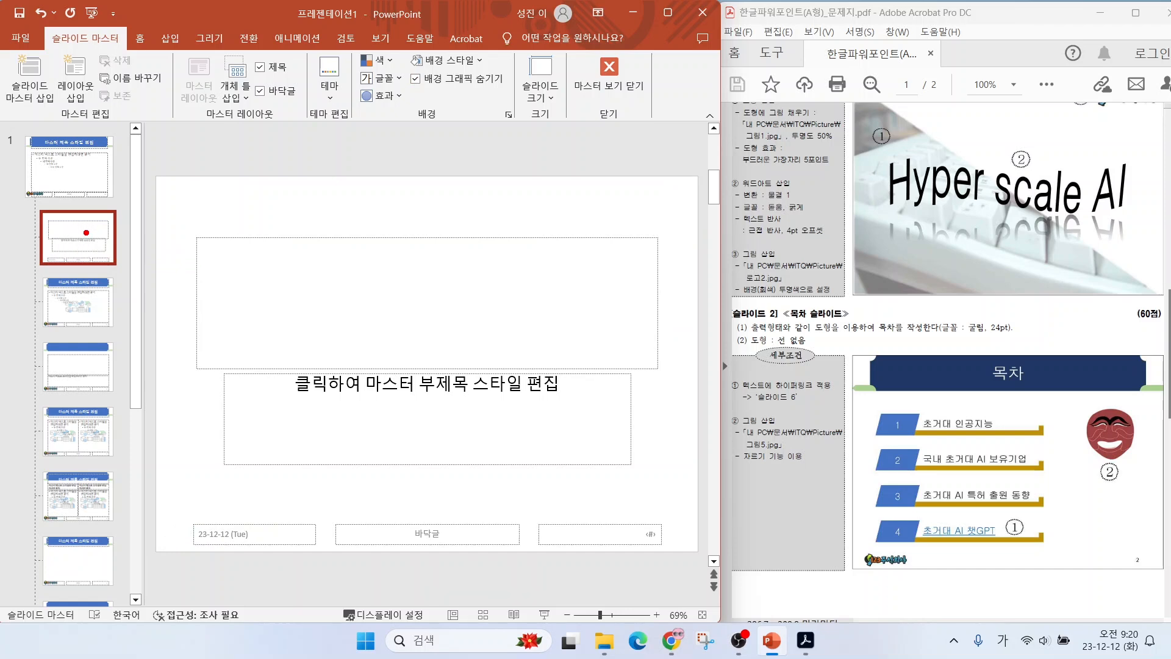
left_click_drag(85, 231, 167, 190)
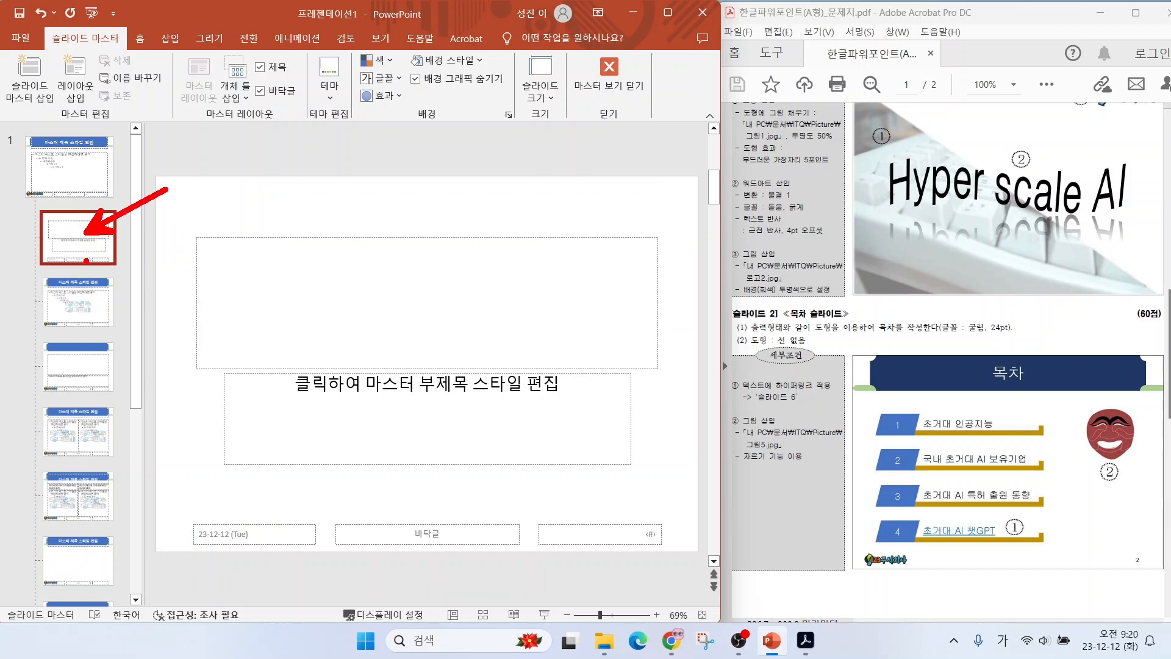
key("Escape")
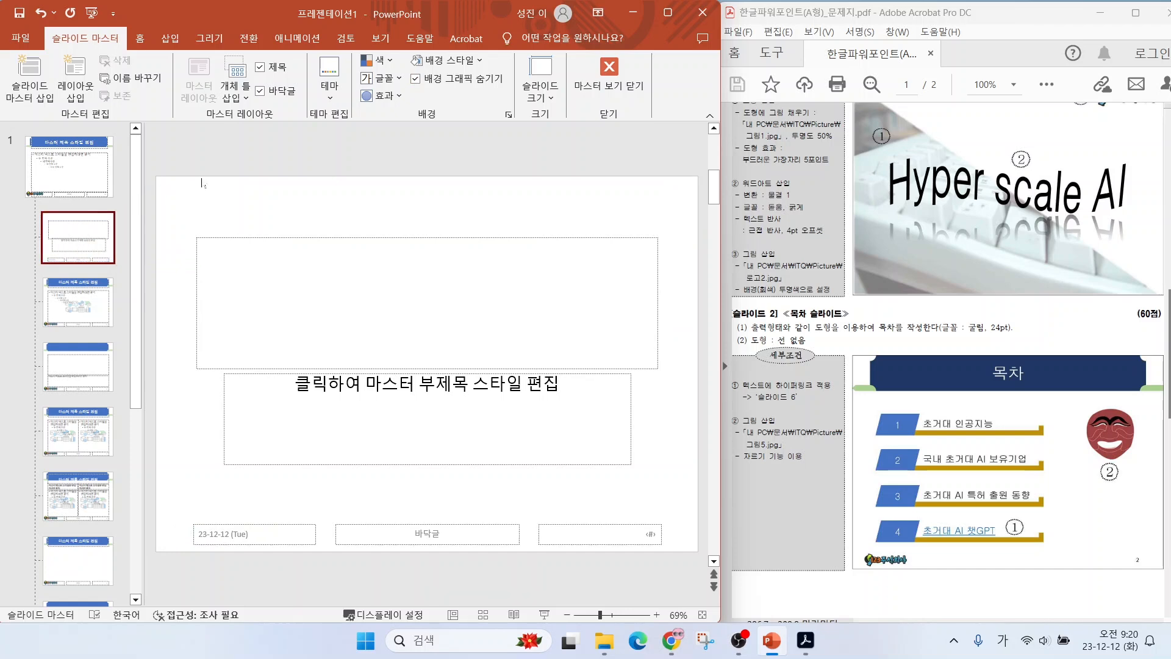
Close the master view and check slides 1 to 6 one after another
key("ctrl+2")
left_click(613, 78)
left_click(61, 180)
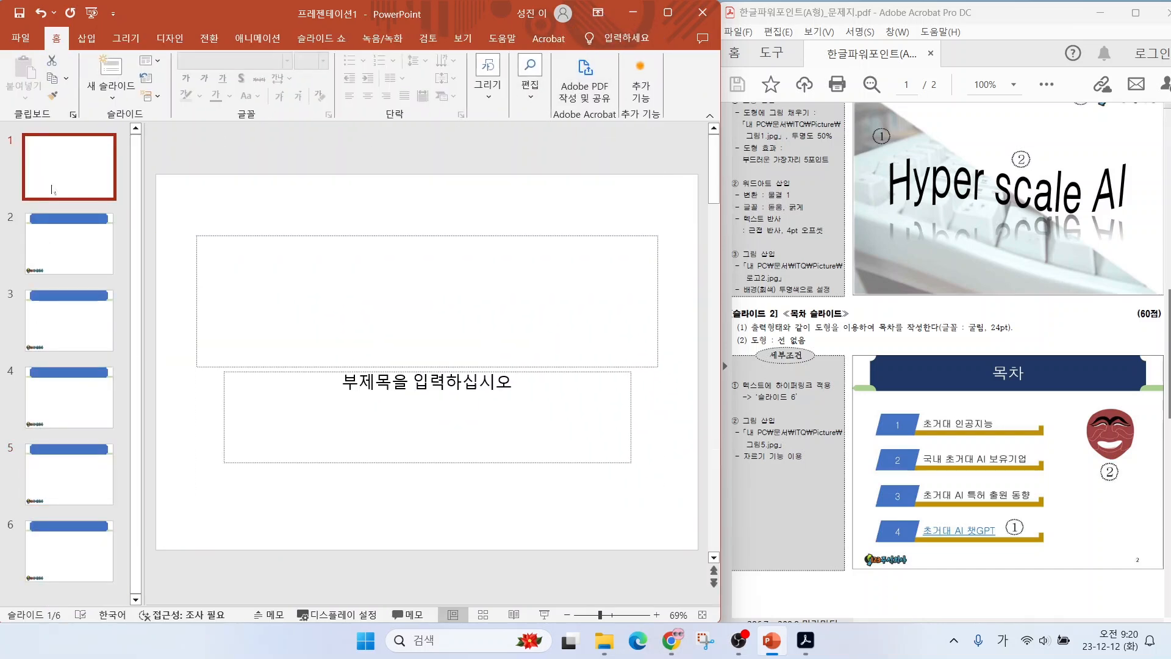
left_click(64, 256)
left_click(66, 324)
left_click(70, 399)
left_click(74, 476)
left_click(78, 543)
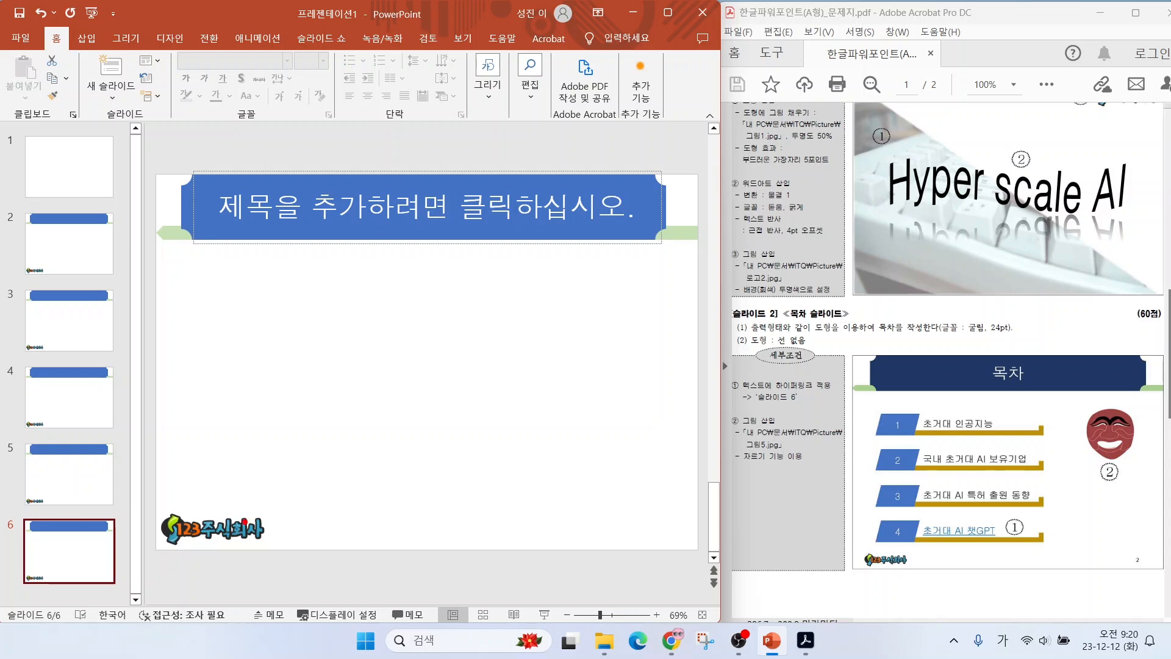
Add slide numbers to all slides, leaving them off the title slide
mouse_move(693, 541)
left_mouse_down()
mouse_move(650, 481)
mouse_move(674, 540)
left_mouse_up()
left_click(86, 38)
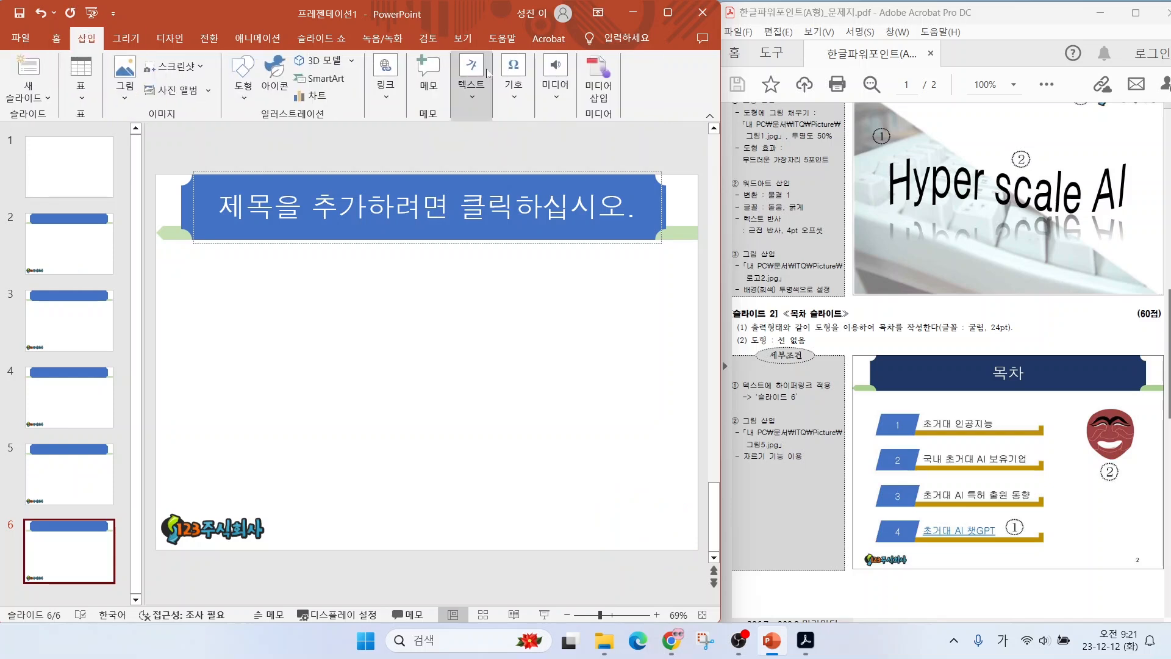
left_click(480, 96)
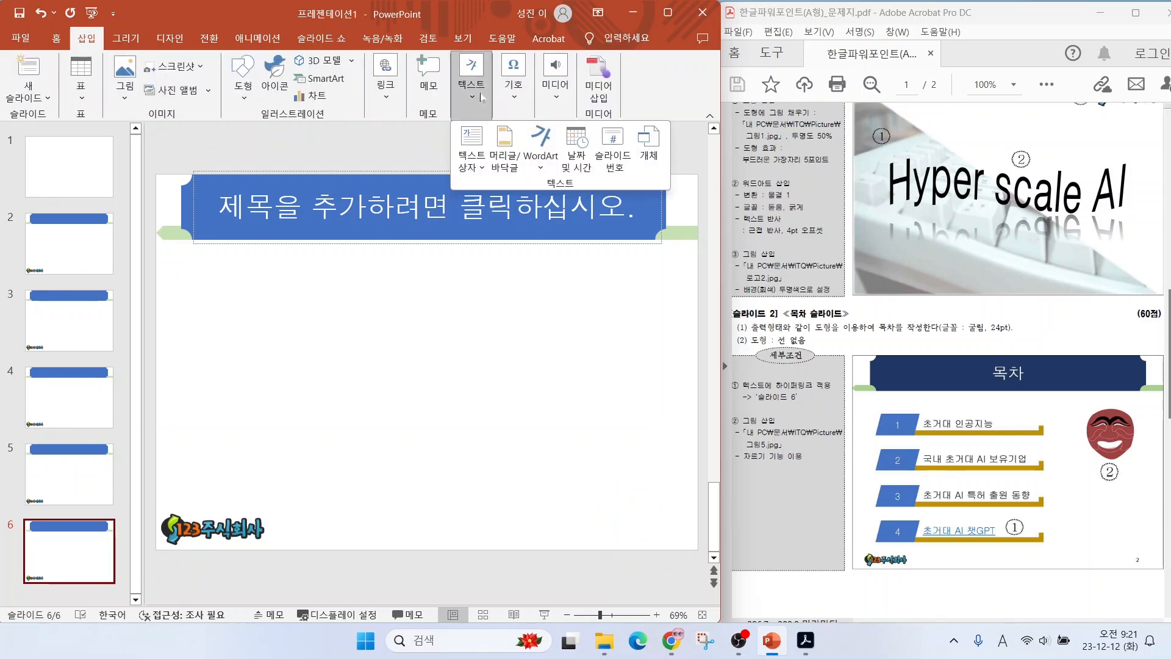
left_click(610, 161)
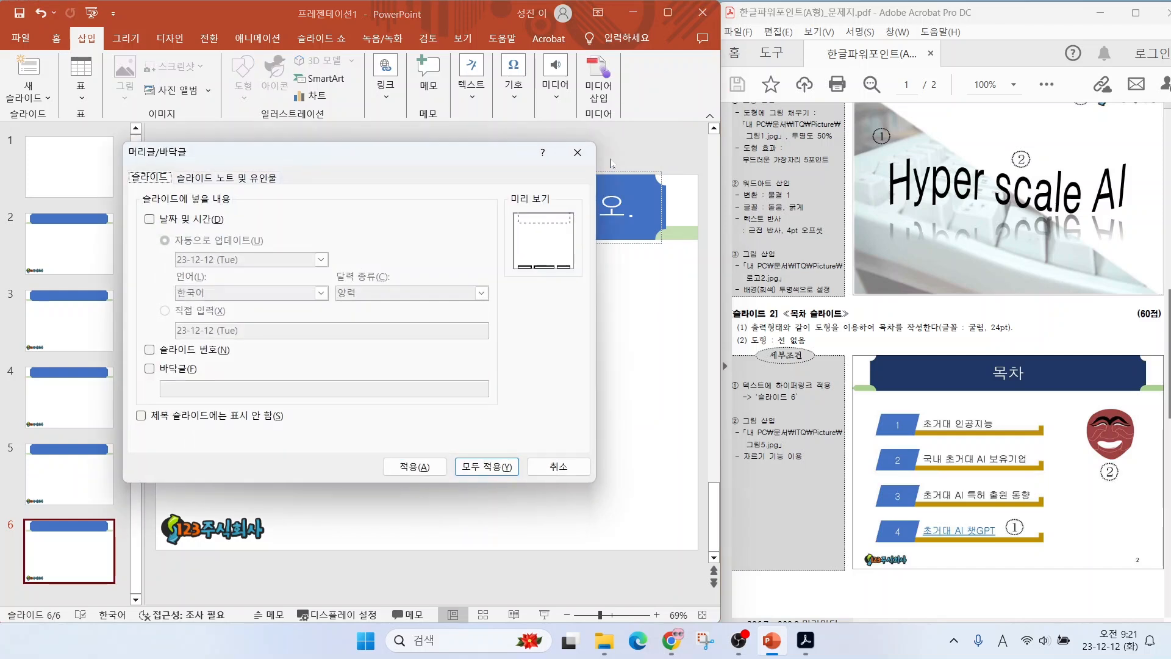
left_click(165, 353)
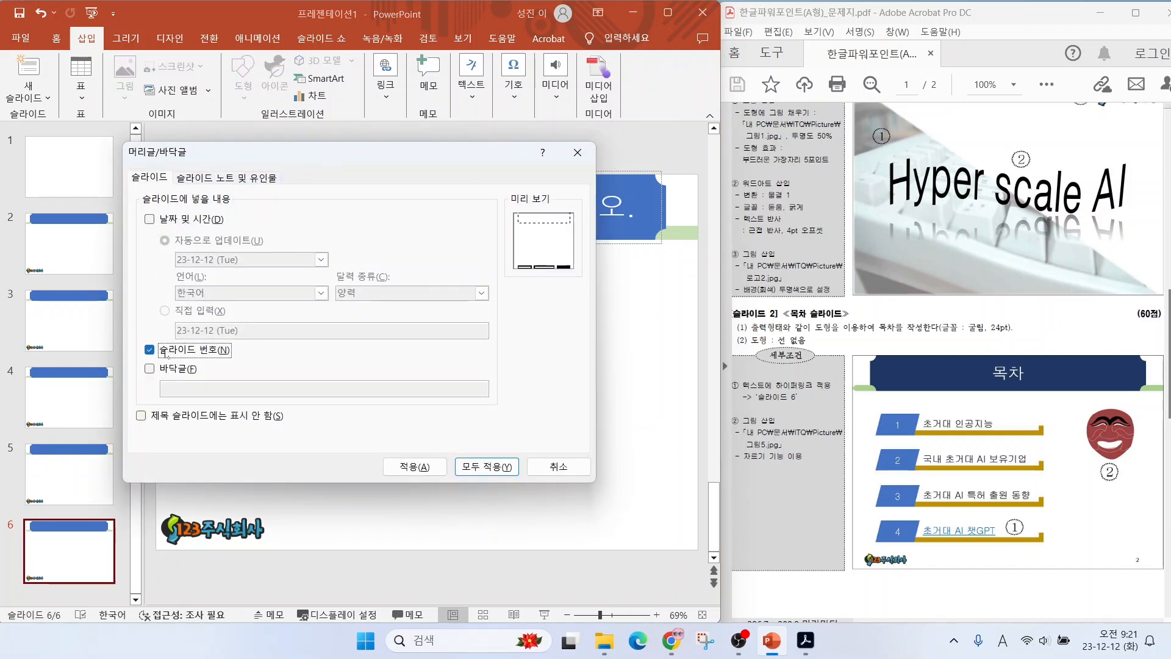
left_click(150, 421)
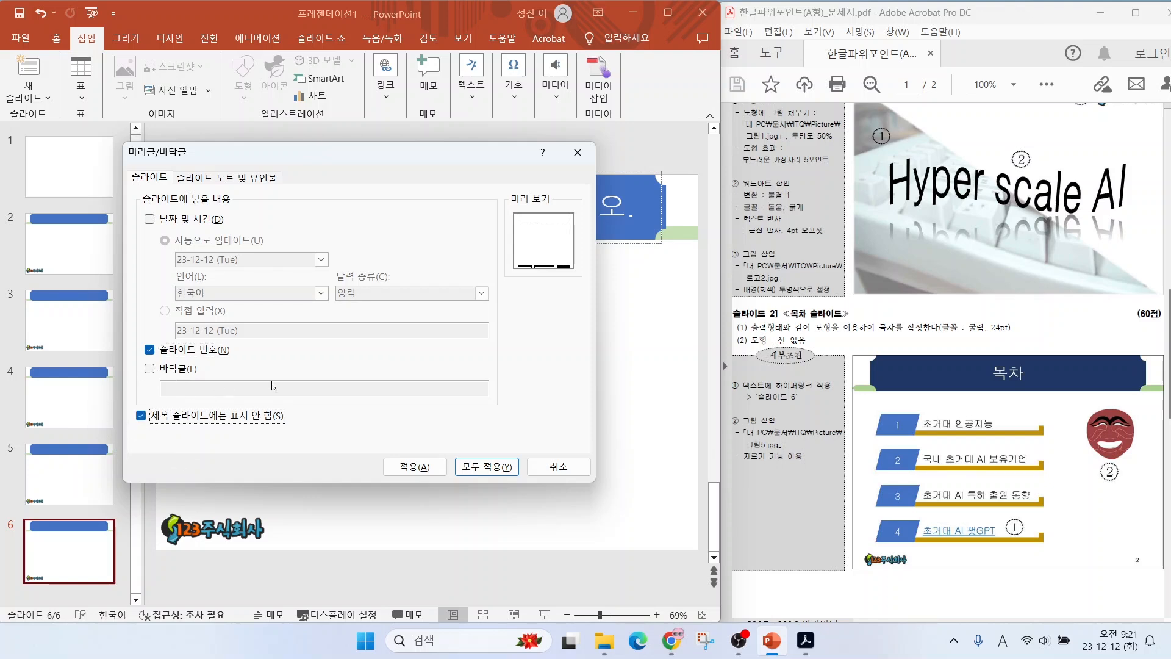
left_click(488, 470)
left_click(653, 534)
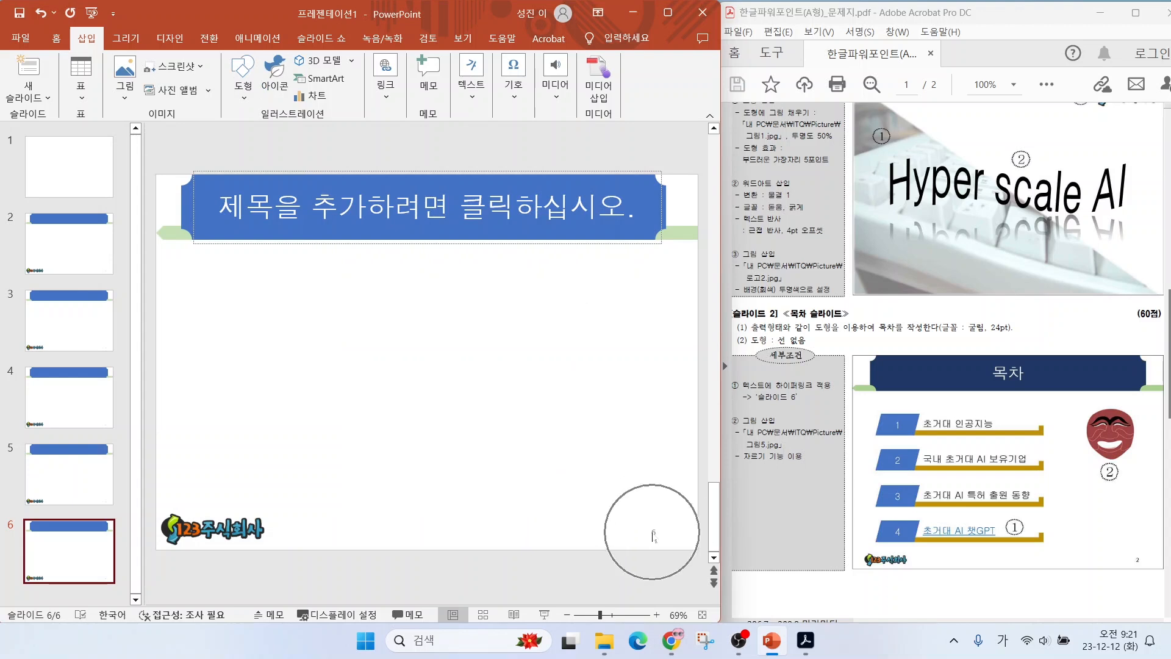
Go to slide 1 and delete both its title and subtitle placeholders
key("Home")
left_click(660, 514)
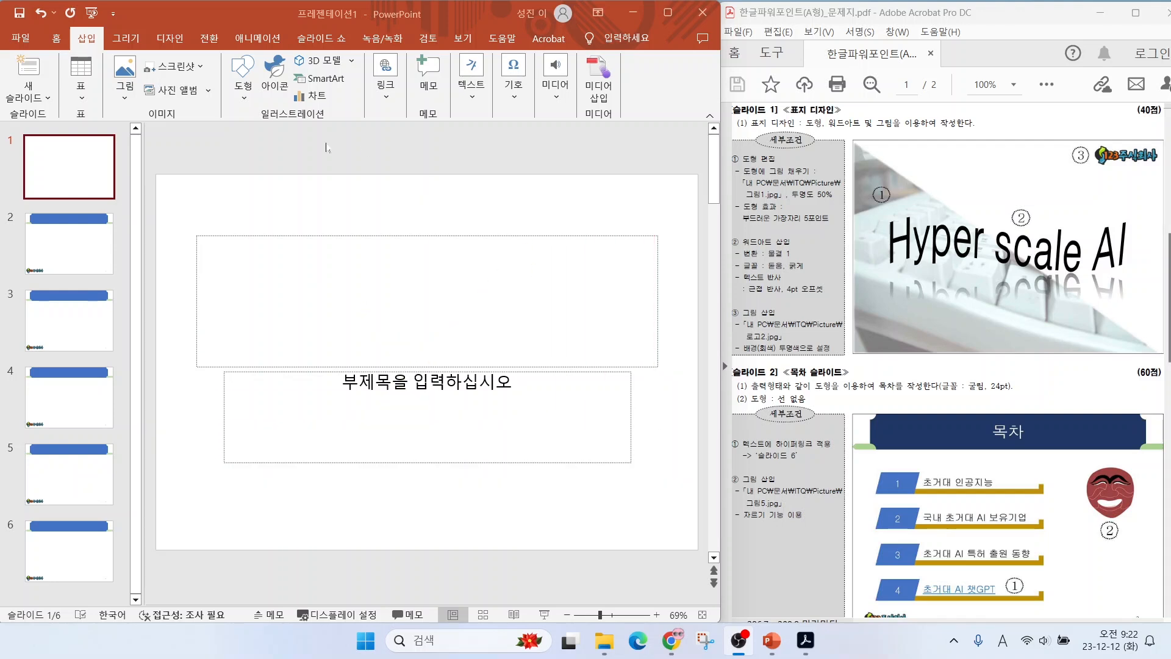
left_click(173, 209)
left_click_drag(178, 219, 675, 485)
key("Delete")
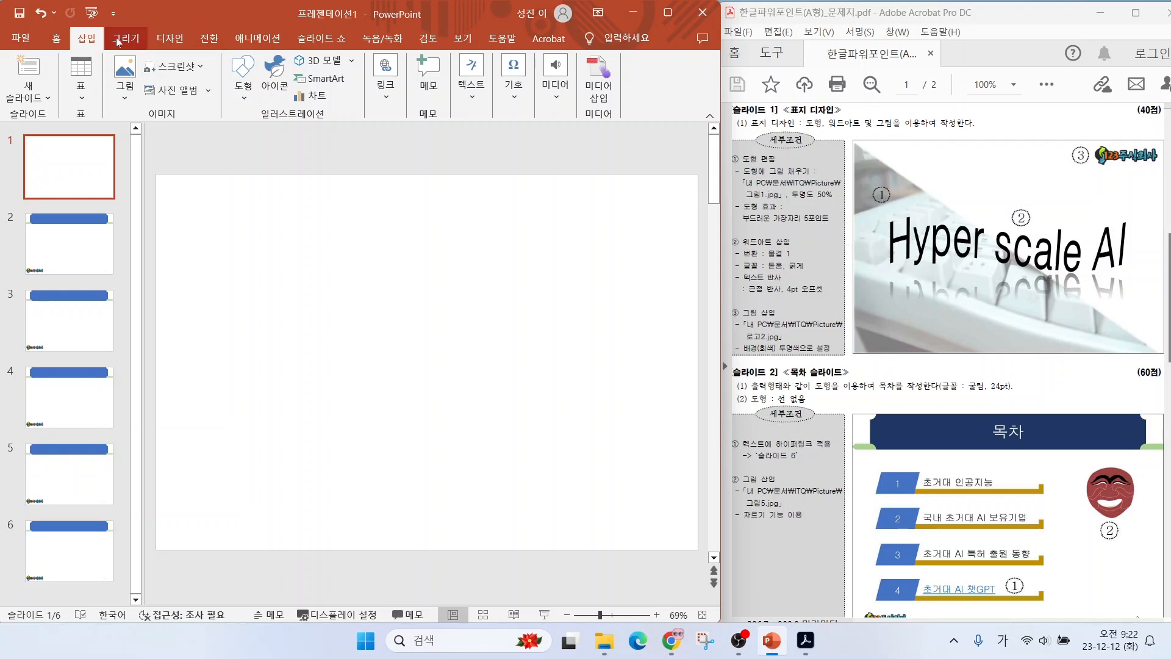
Draw a right triangle spanning all of slide 1 from its upper-left to its lower-right corner
left_click(243, 79)
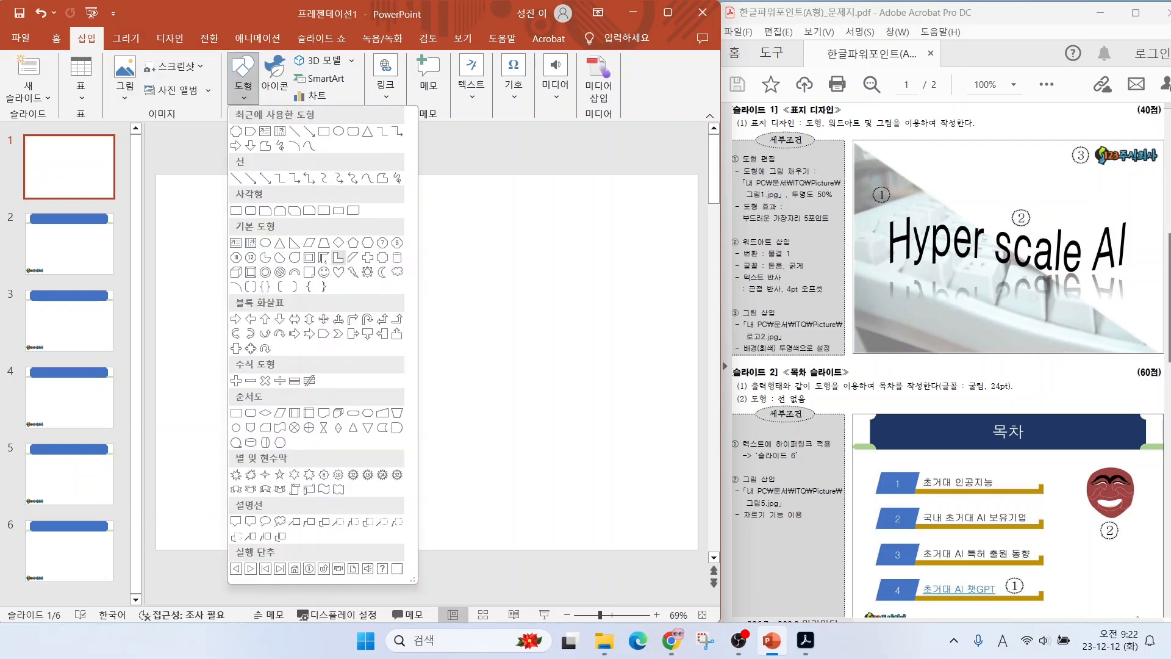
left_click(294, 243)
left_click_drag(157, 174, 699, 552)
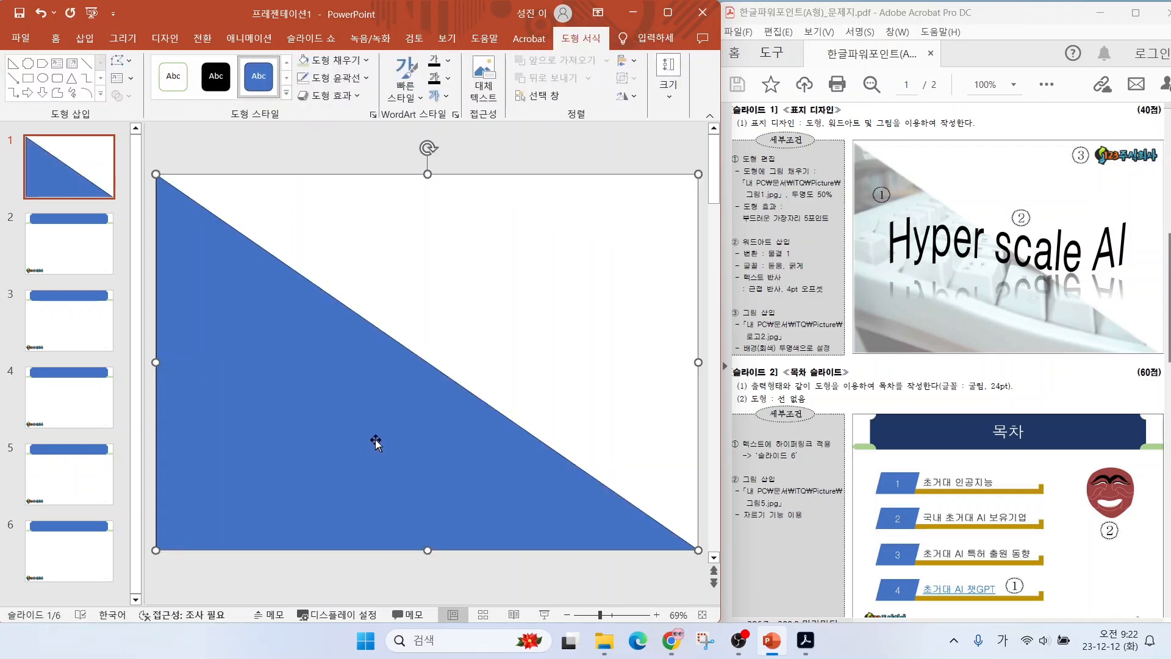
Fill the right triangle with the picture 그림1.jpg from the Documents folder ITQ\Picture
left_click_drag(804, 168, 841, 137)
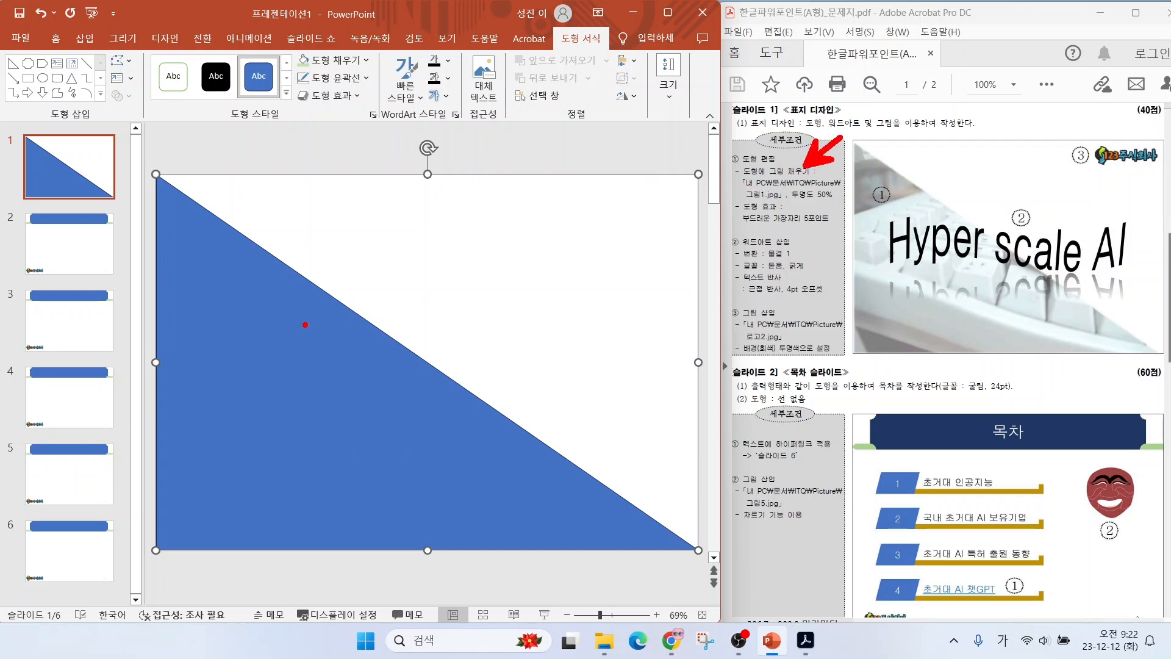
left_click_drag(613, 53, 594, 59)
mouse_move(360, 72)
left_mouse_down()
mouse_move(360, 39)
mouse_move(373, 68)
left_mouse_up()
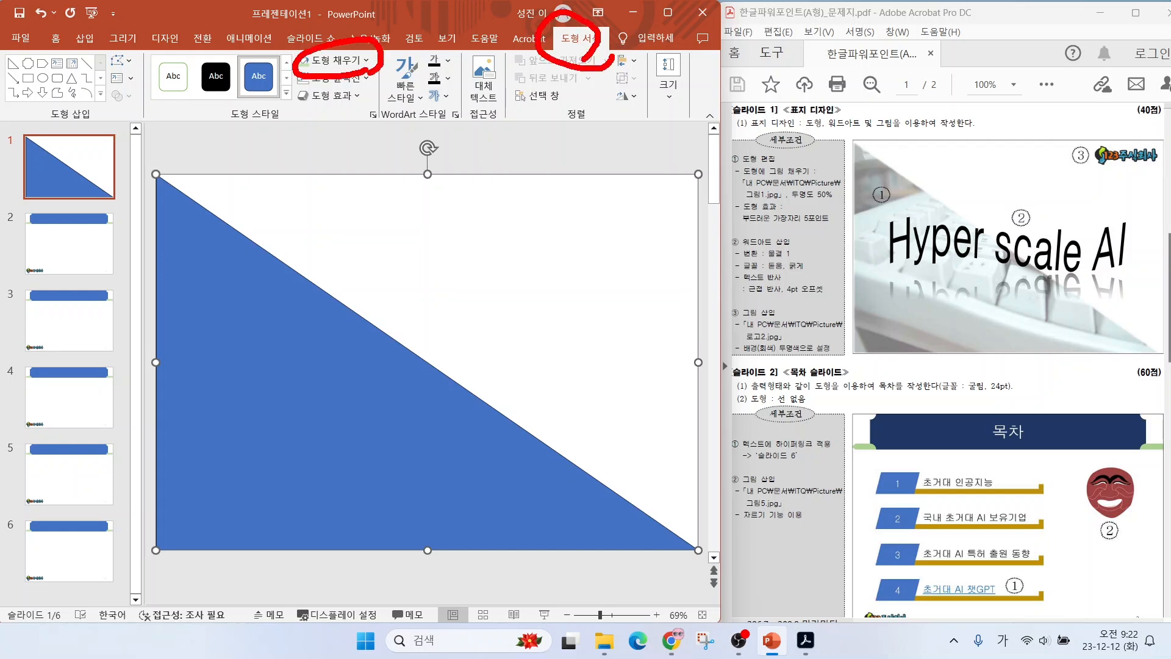
left_click(365, 60)
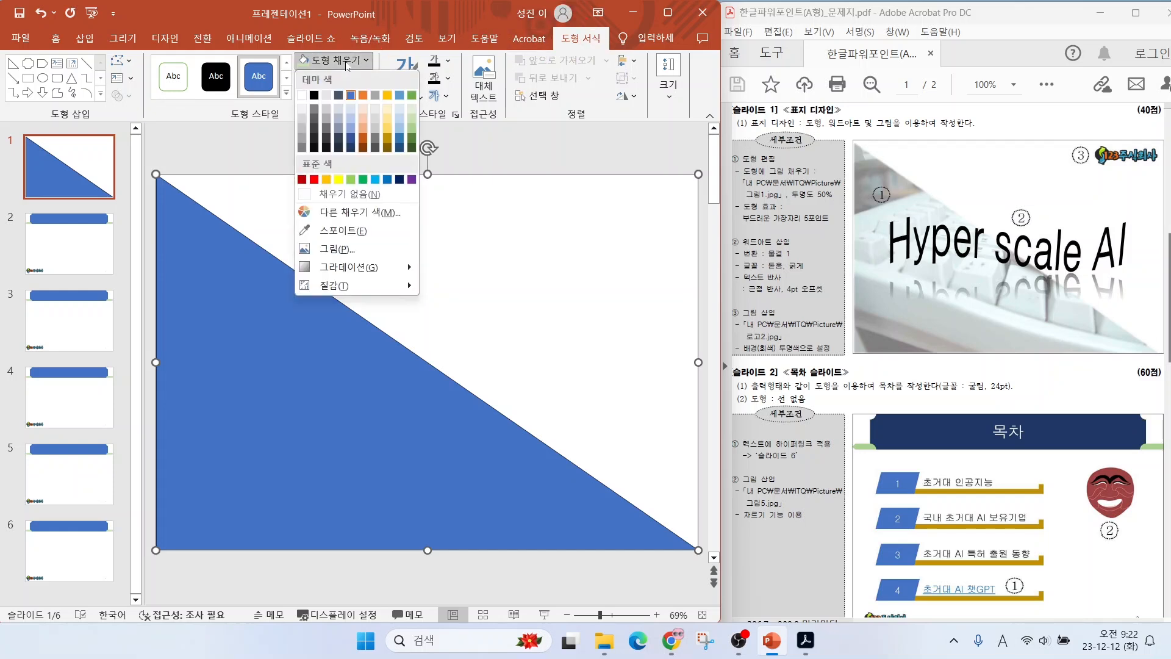
left_click_drag(366, 215, 361, 213)
left_click(352, 256)
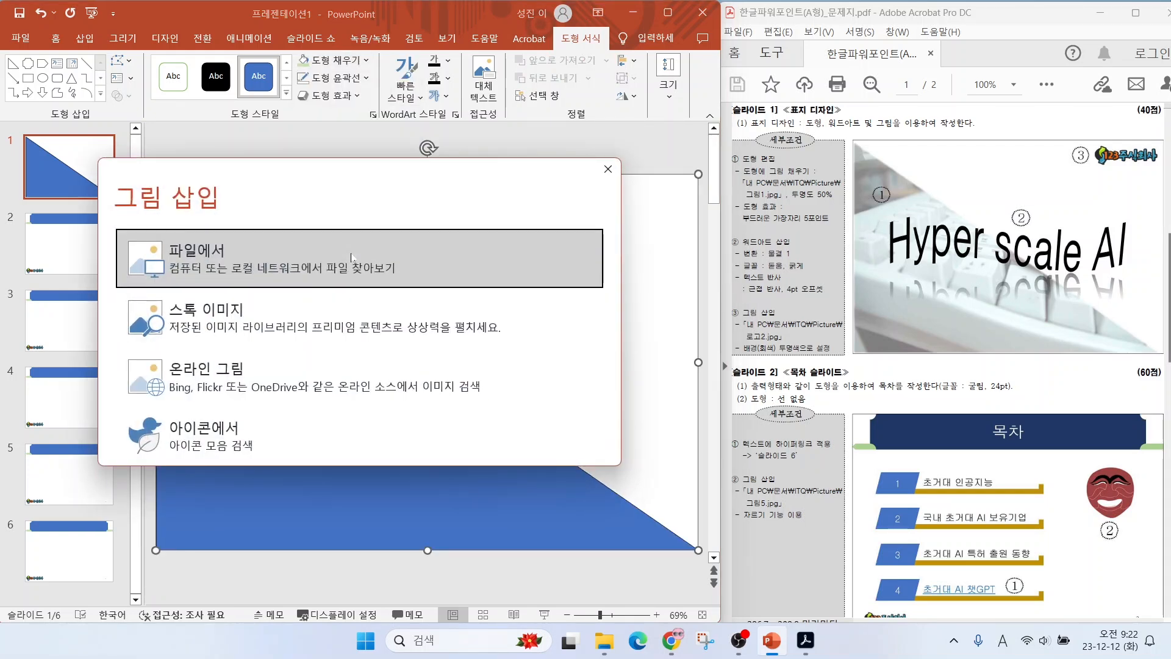
left_click(275, 262)
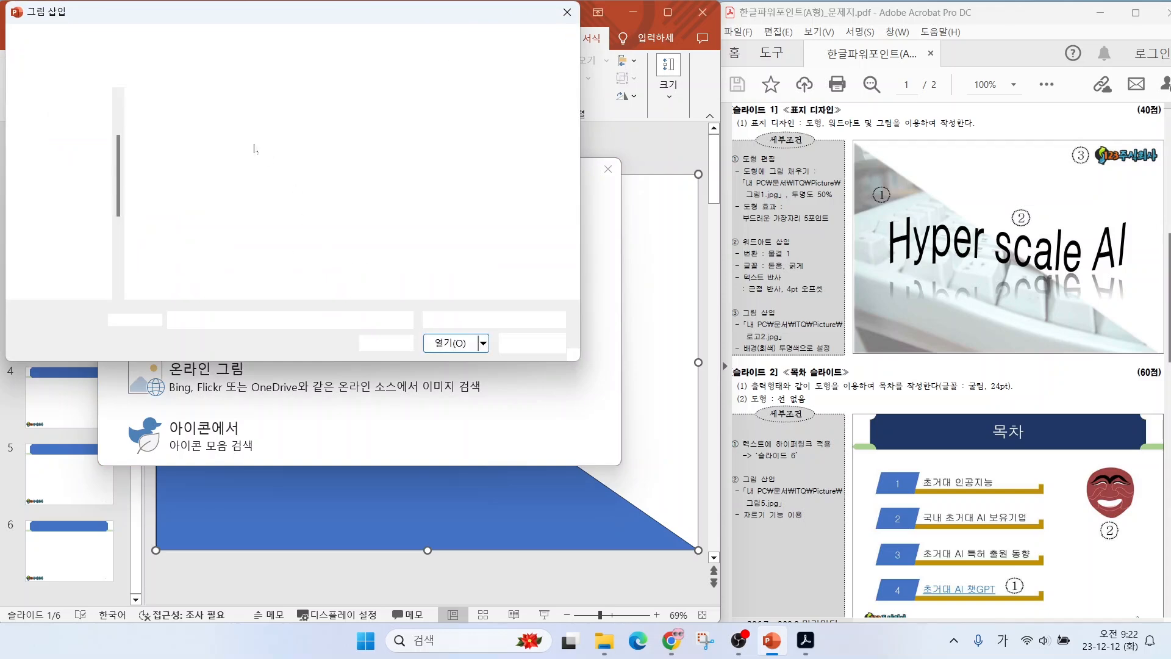
left_click(162, 152)
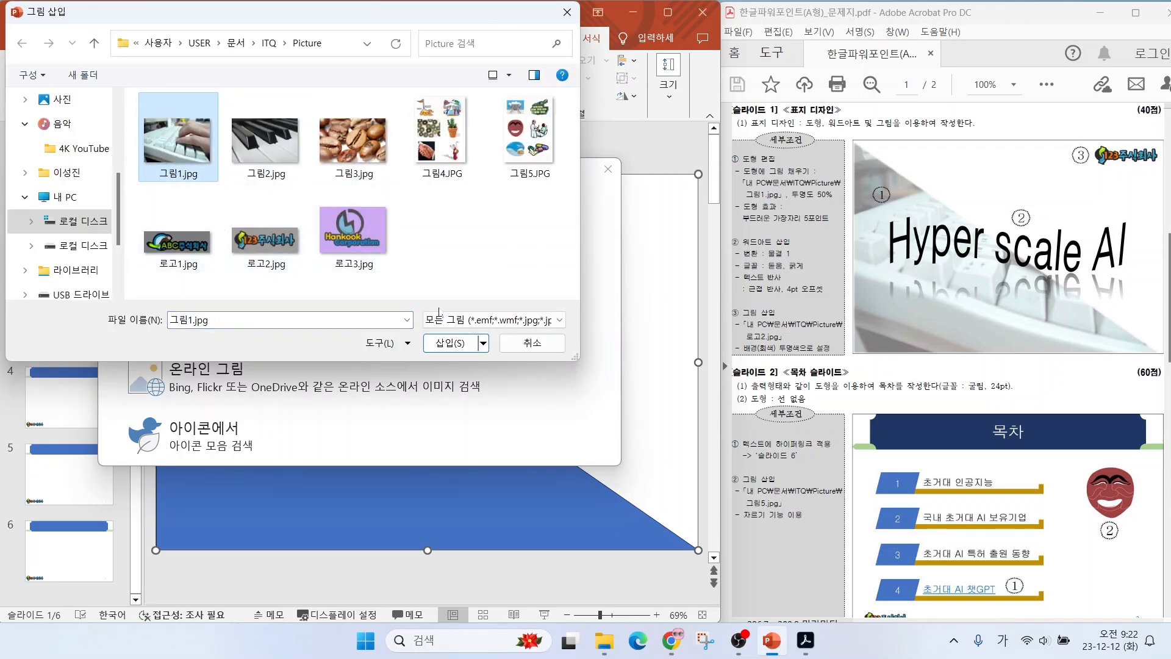
left_click(442, 343)
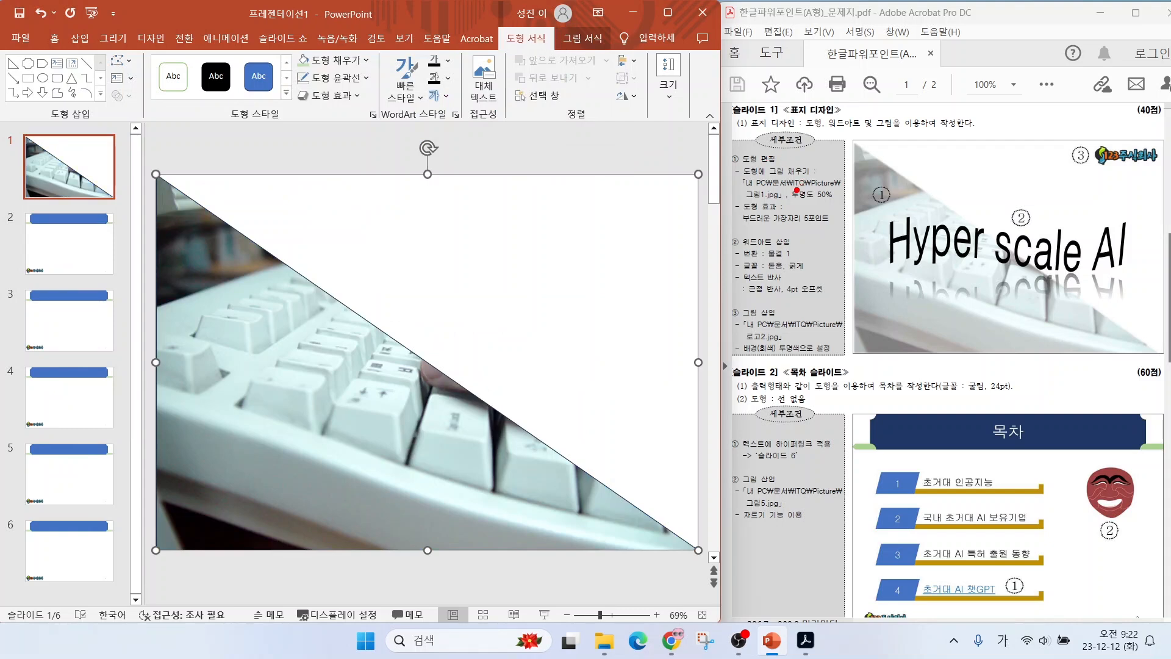
left_click_drag(807, 185, 858, 155)
left_click_drag(783, 224, 816, 260)
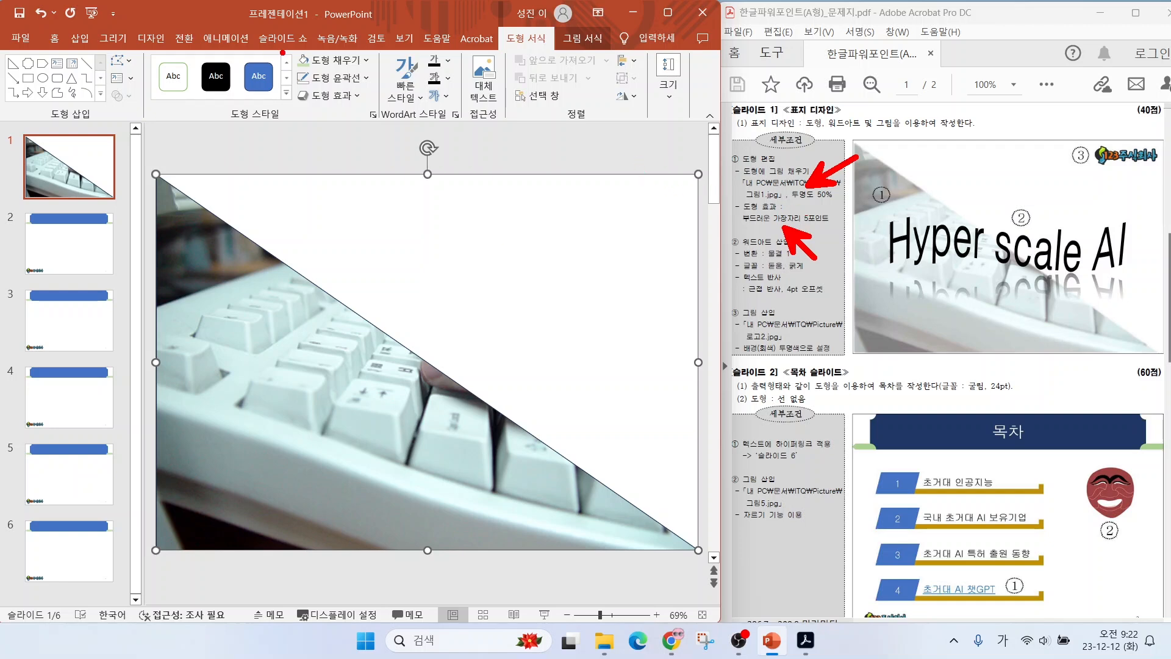
left_click_drag(365, 53, 423, 37)
left_click_drag(366, 78, 424, 78)
left_click_drag(357, 109, 404, 147)
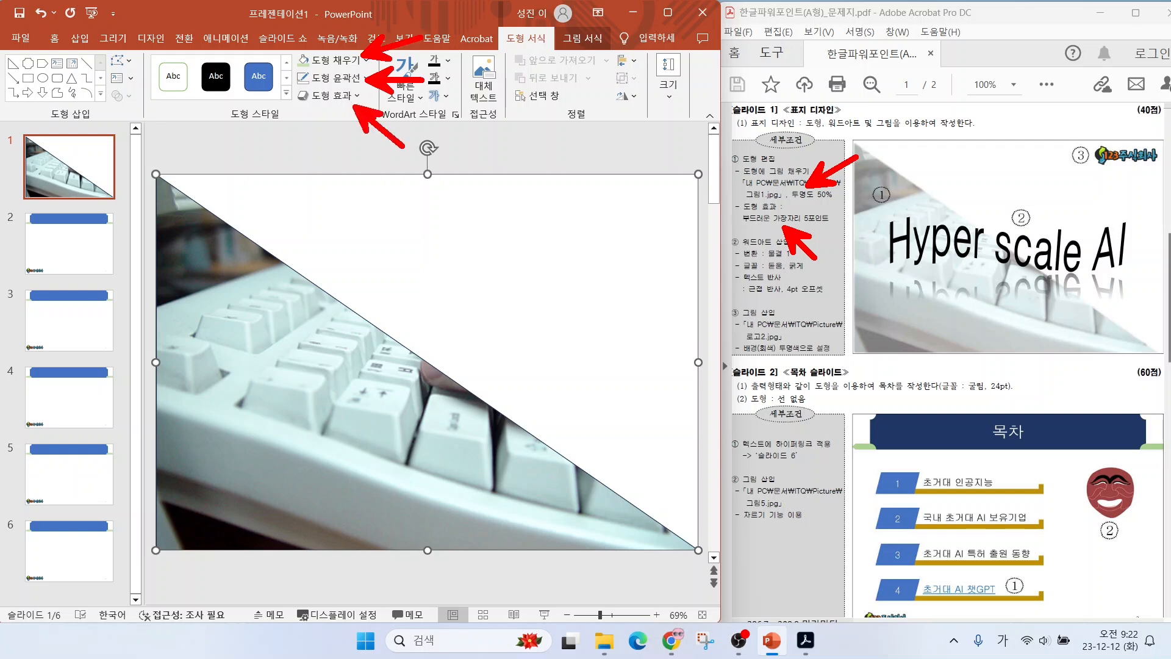
Apply a 5-point soft edges effect to the picture-filled right triangle on slide 1
left_click(347, 96)
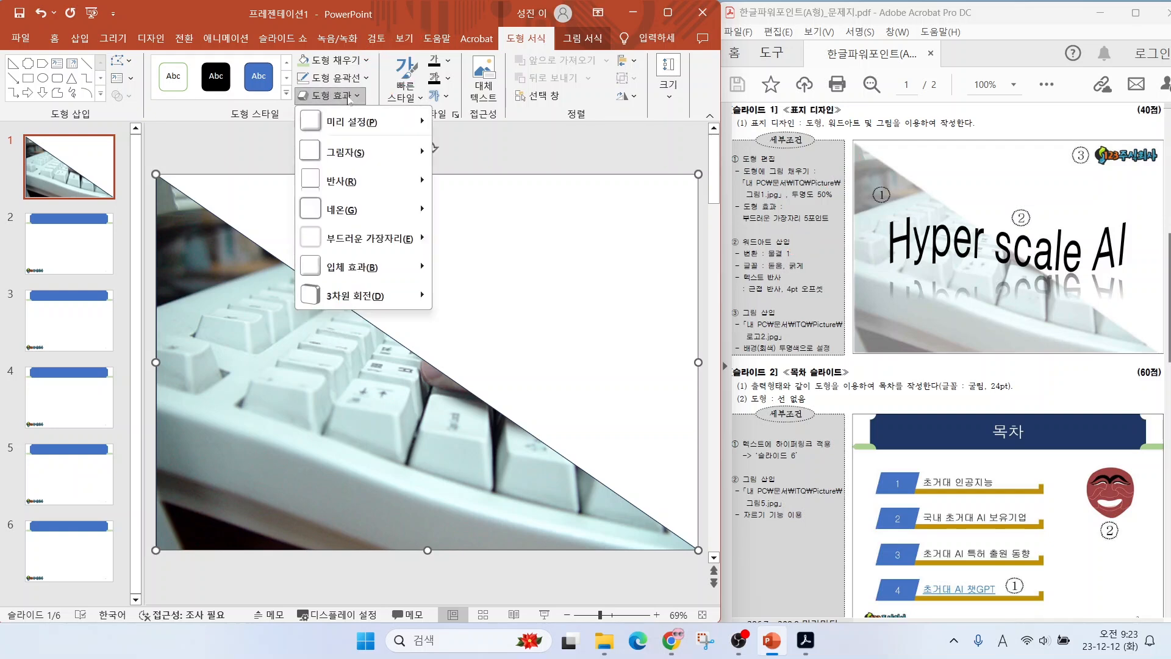
mouse_move(359, 245)
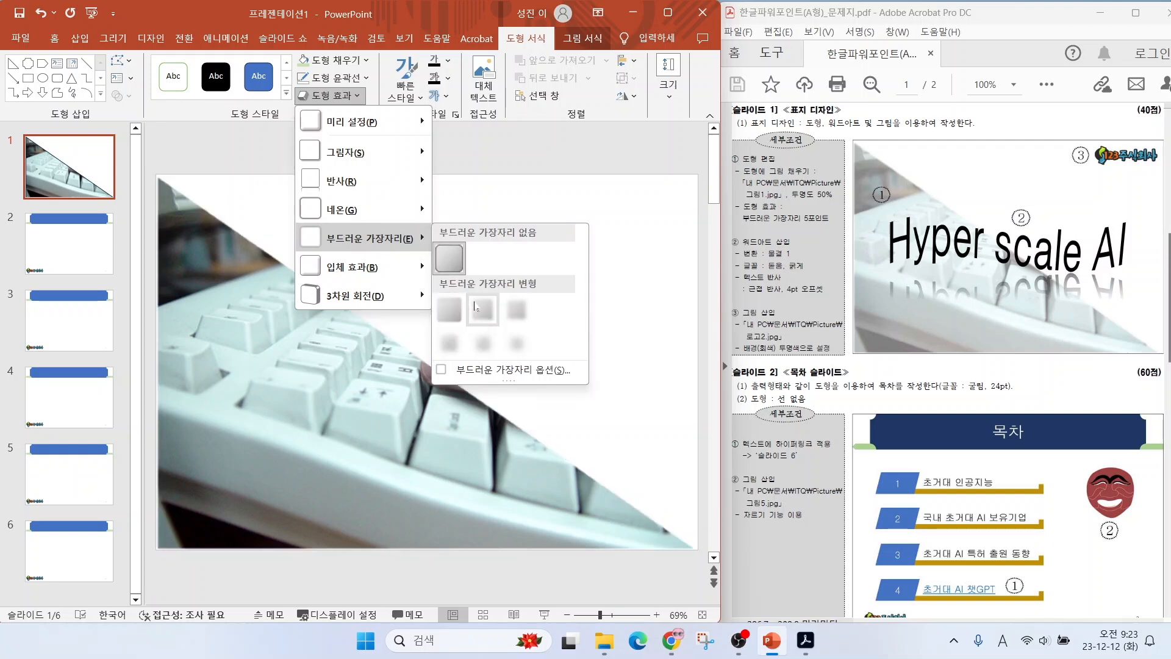
left_click(515, 308)
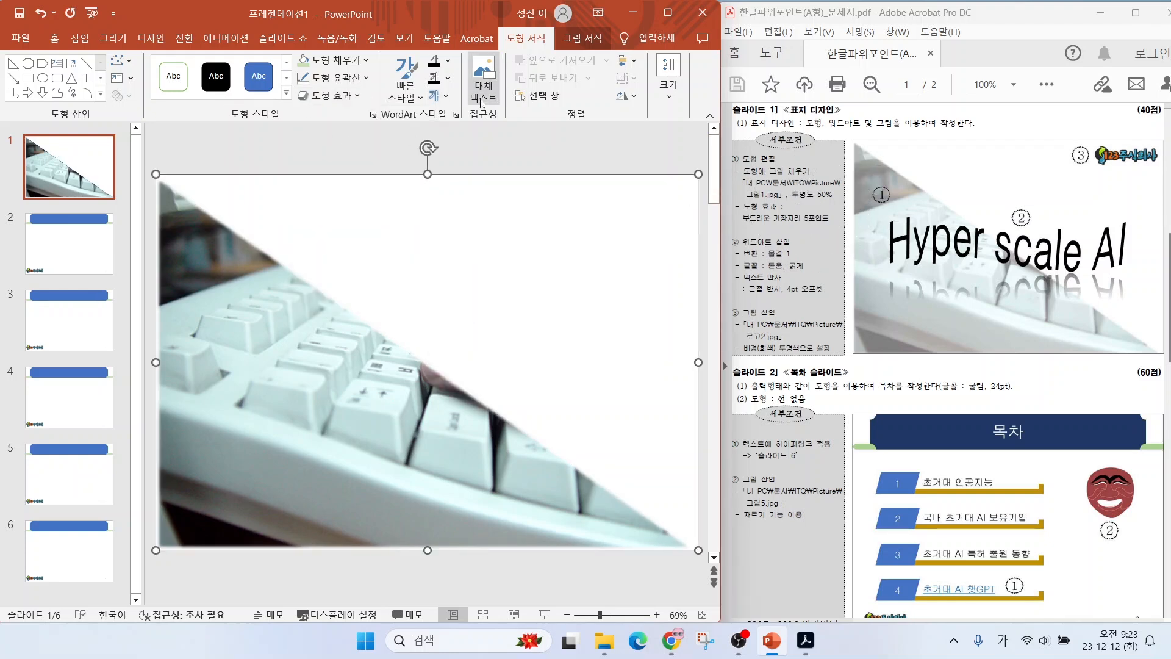
Set the right triangle's picture fill transparency to 50% and close the picture formatting options
left_click(254, 319)
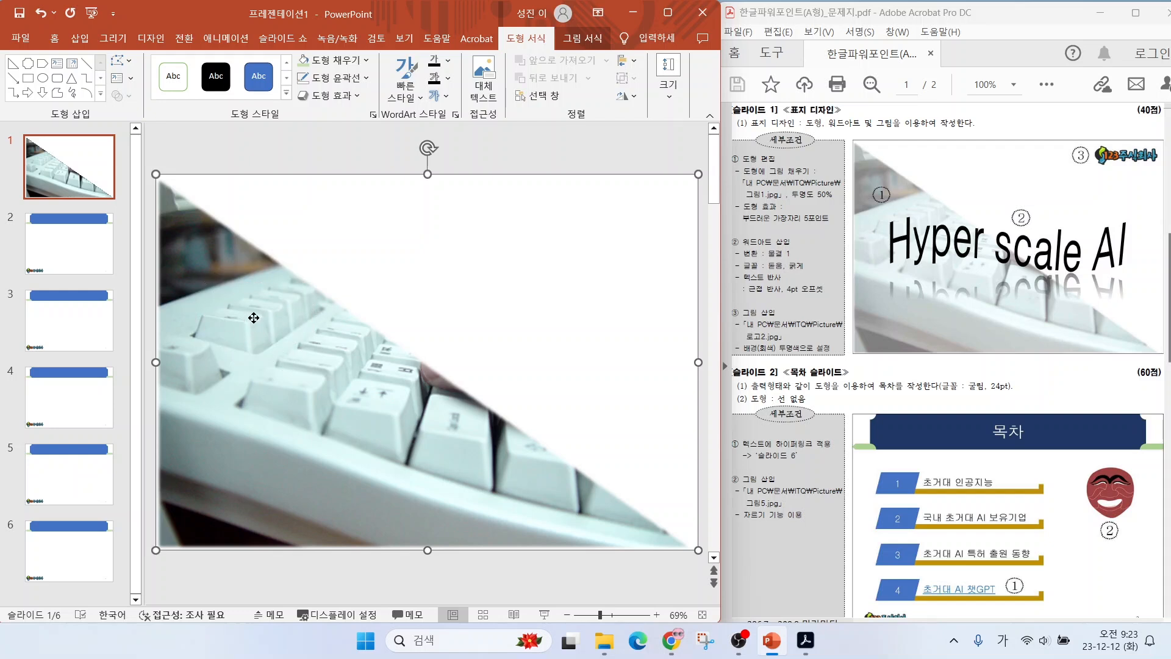
right_click(254, 319)
left_click(303, 592)
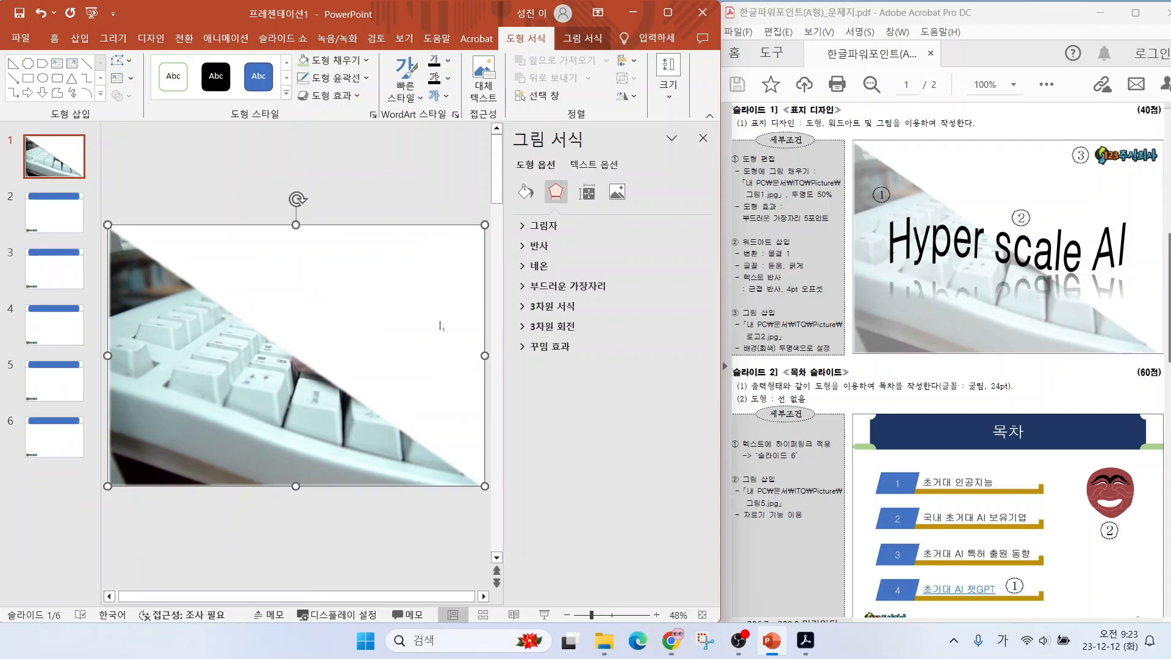
left_click(525, 192)
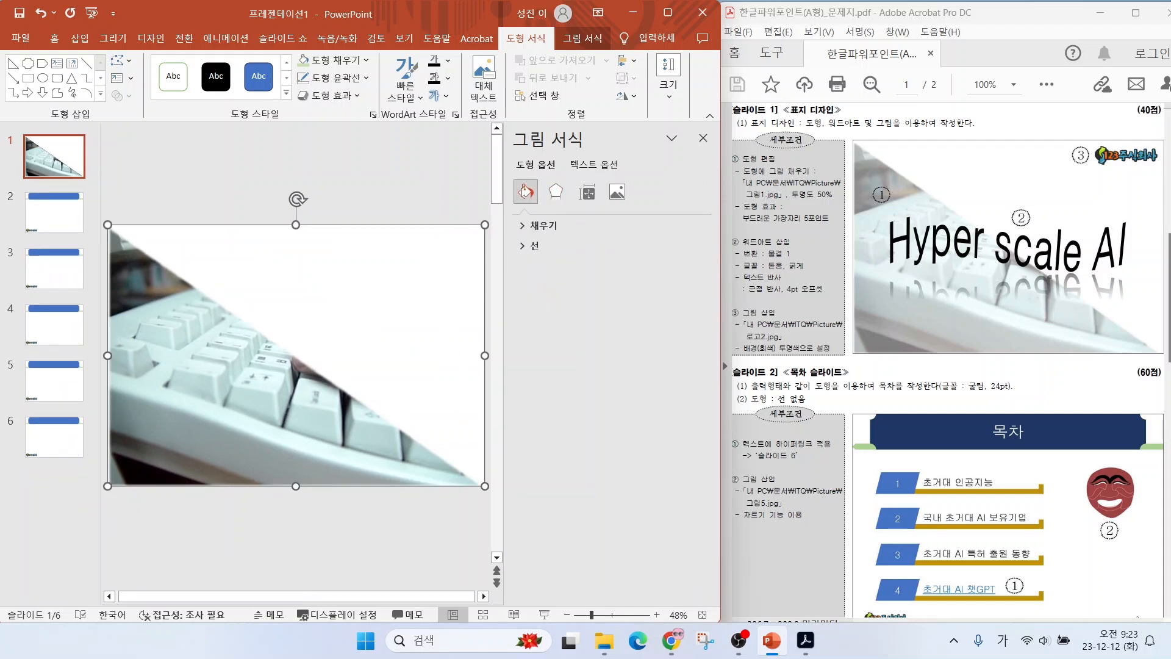
left_click(528, 226)
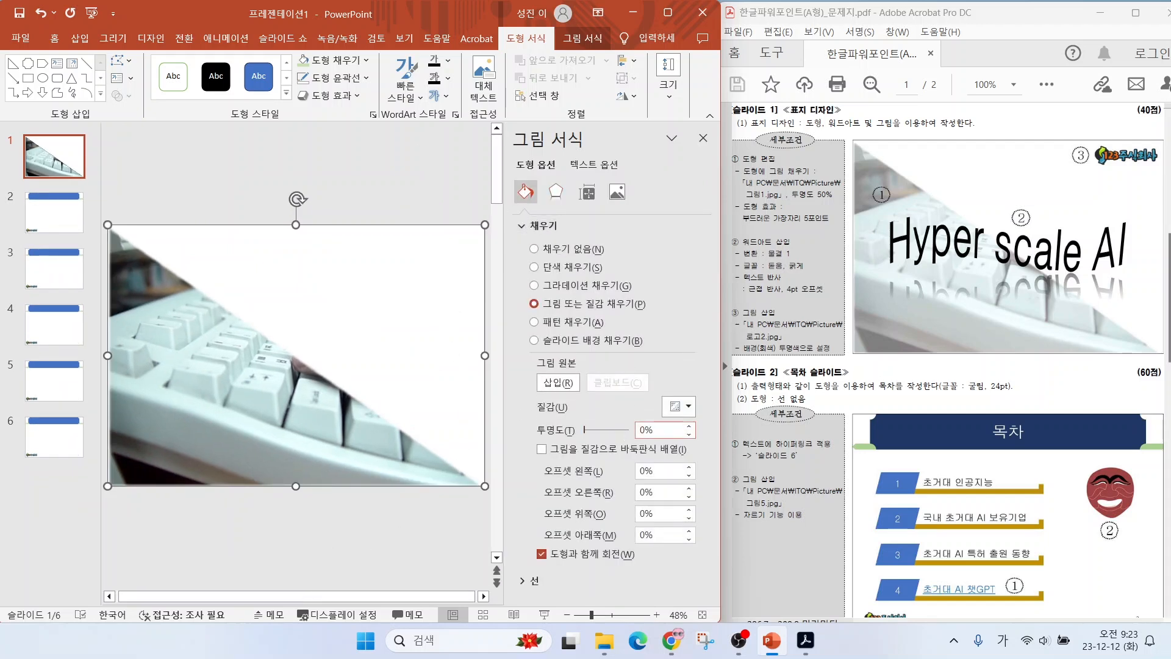
left_click_drag(660, 431, 623, 435)
type("50")
key("Return")
mouse_move(735, 39)
left_mouse_down()
mouse_move(815, 65)
mouse_move(1140, 496)
mouse_move(1142, 597)
left_mouse_up()
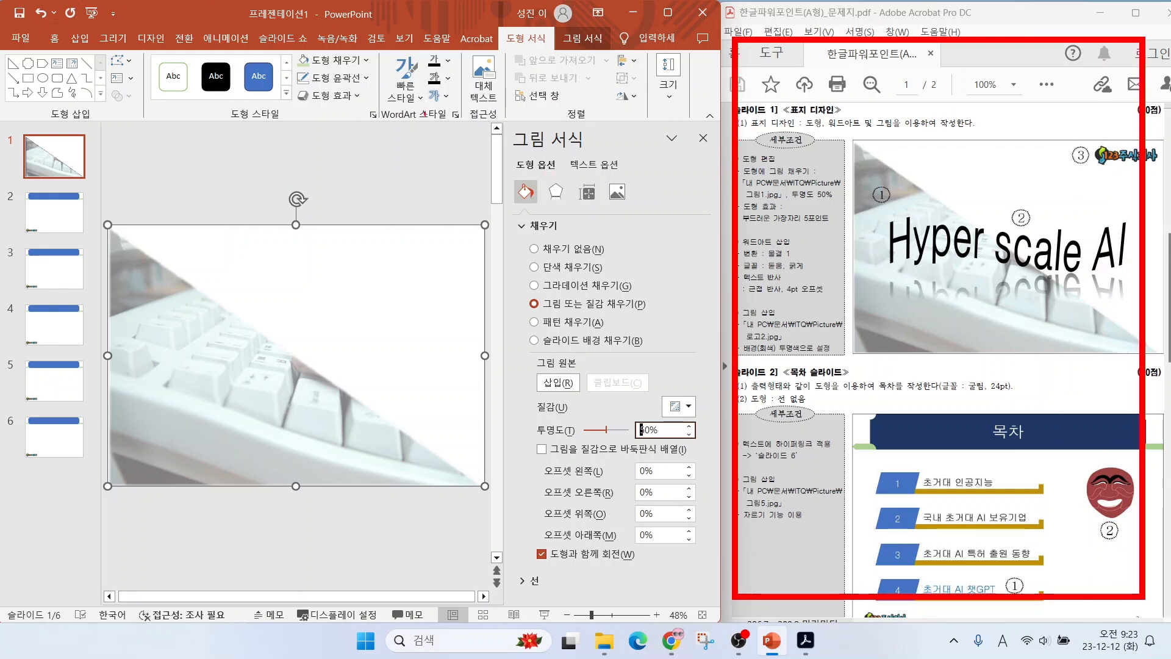
mouse_move(619, 155)
left_mouse_down()
mouse_move(513, 183)
mouse_move(601, 147)
mouse_move(597, 180)
left_mouse_up()
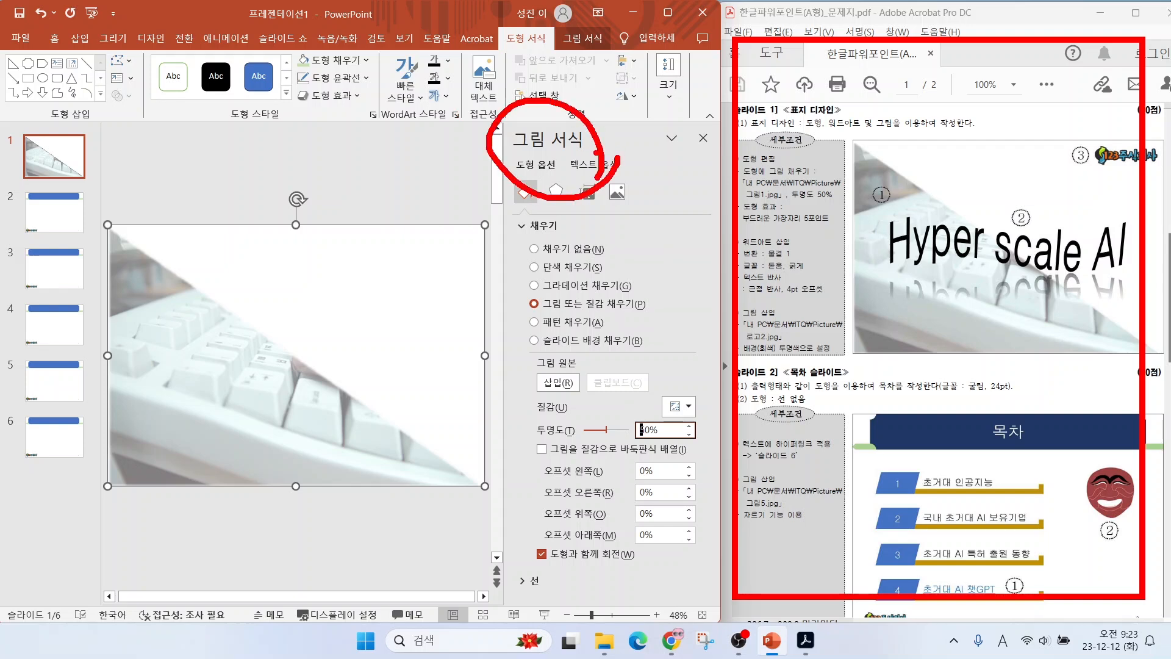
mouse_move(710, 132)
left_mouse_down()
mouse_move(697, 143)
mouse_move(709, 150)
left_mouse_up()
key("Escape")
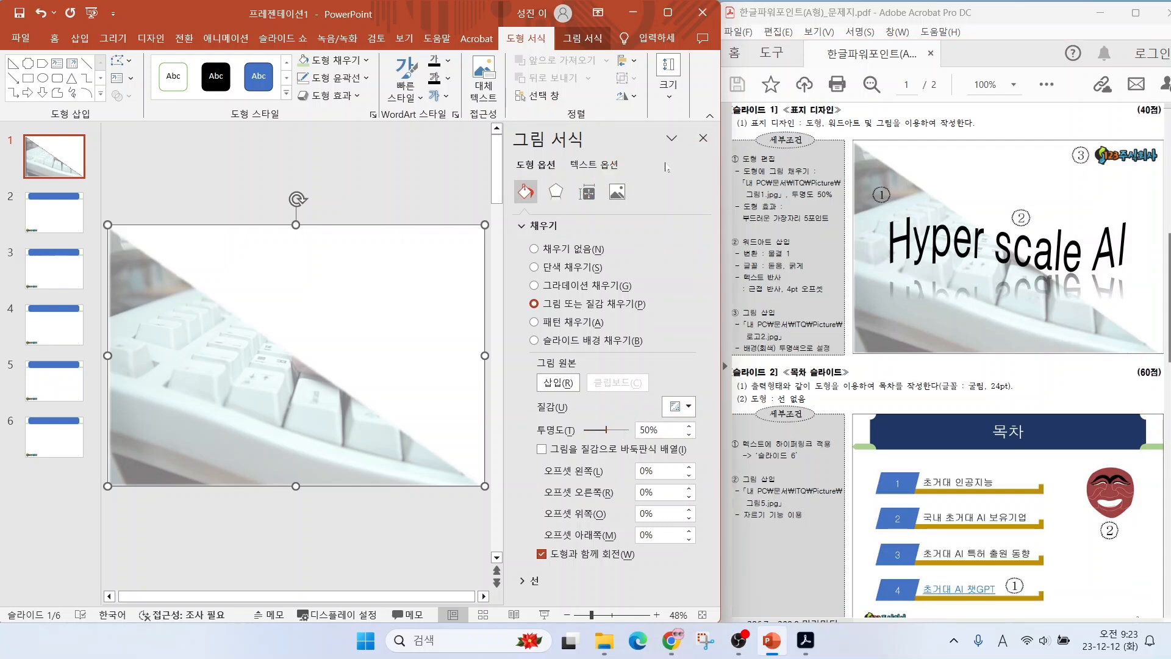
left_click(705, 139)
left_click_drag(710, 221, 867, 297)
key("Escape")
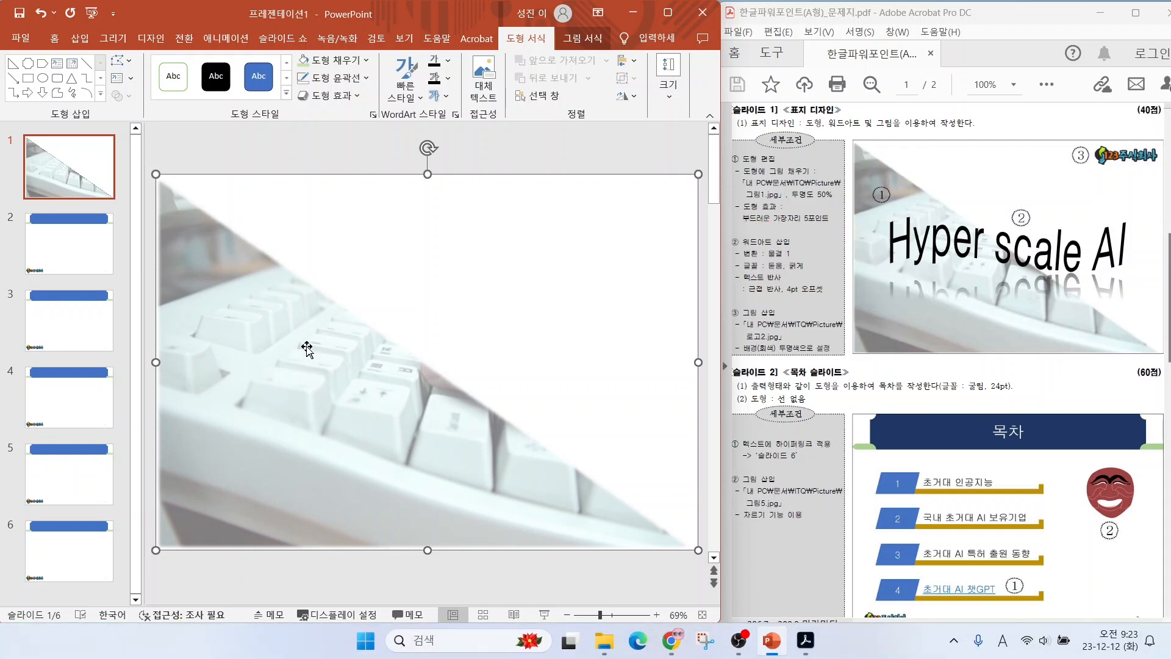
Insert a WordArt object on slide 1 using the plain black fill style
left_click(486, 305)
left_click(86, 38)
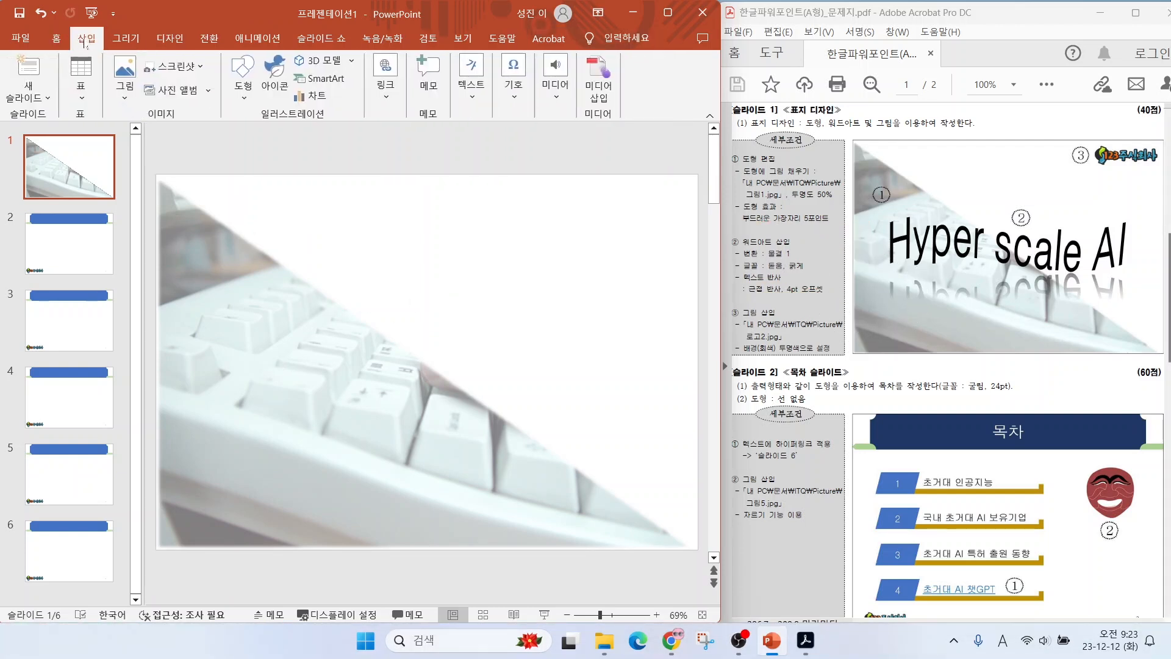
left_click(472, 76)
left_click(545, 149)
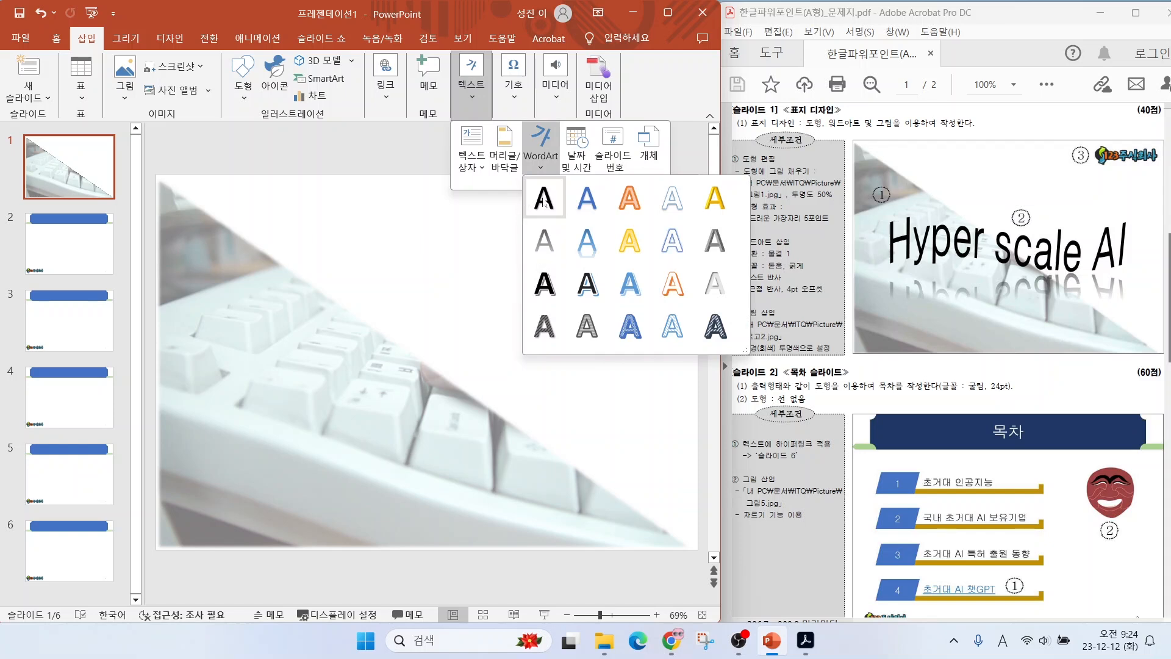
left_click(544, 202)
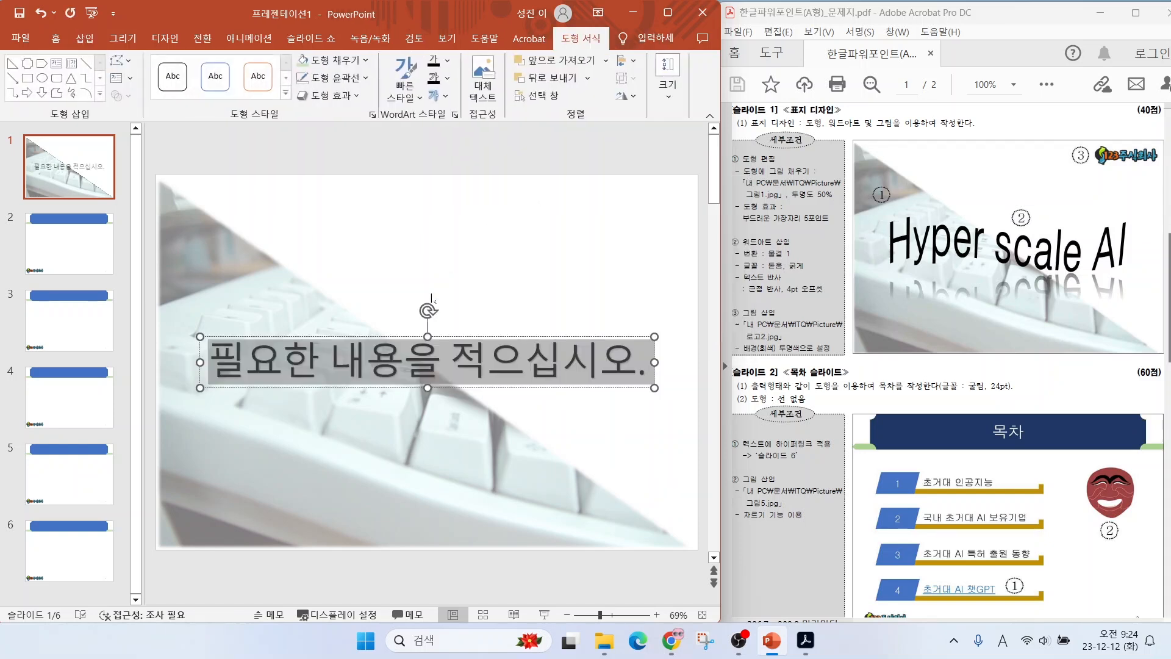
Replace the WordArt's placeholder text with "Hyper scale AI"
key("Hangul")
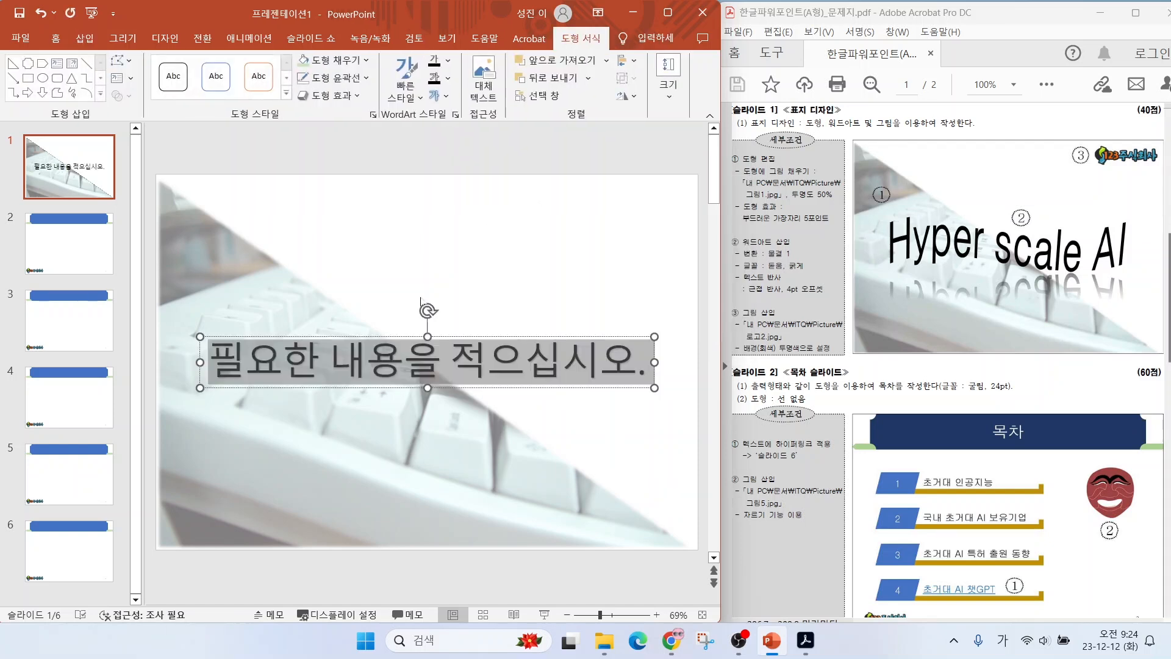
type("ㅗ")
key("Hangul")
key("BackSpace")
type("H")
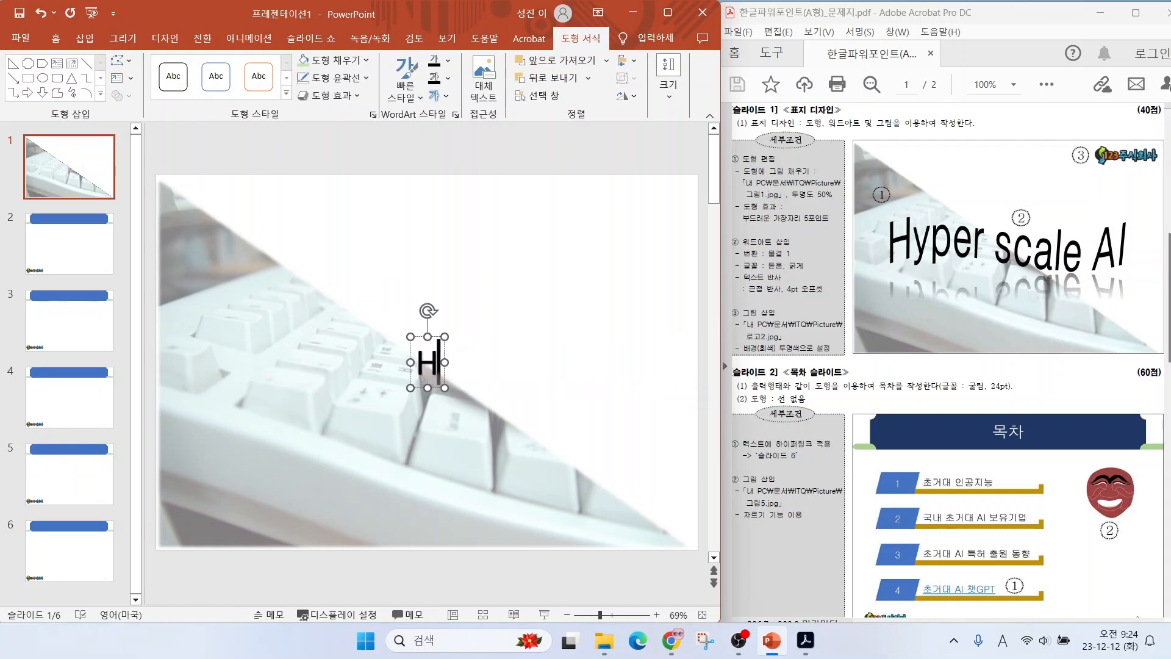
type("tper scale AI")
left_click(346, 363)
type("y")
key("Delete")
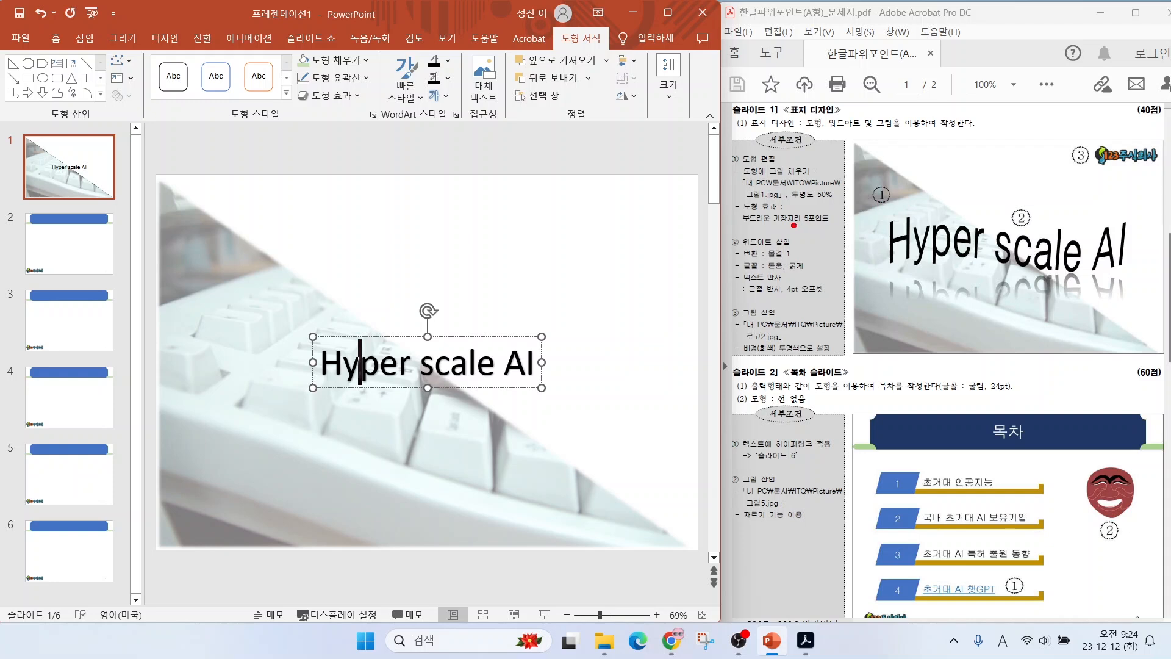
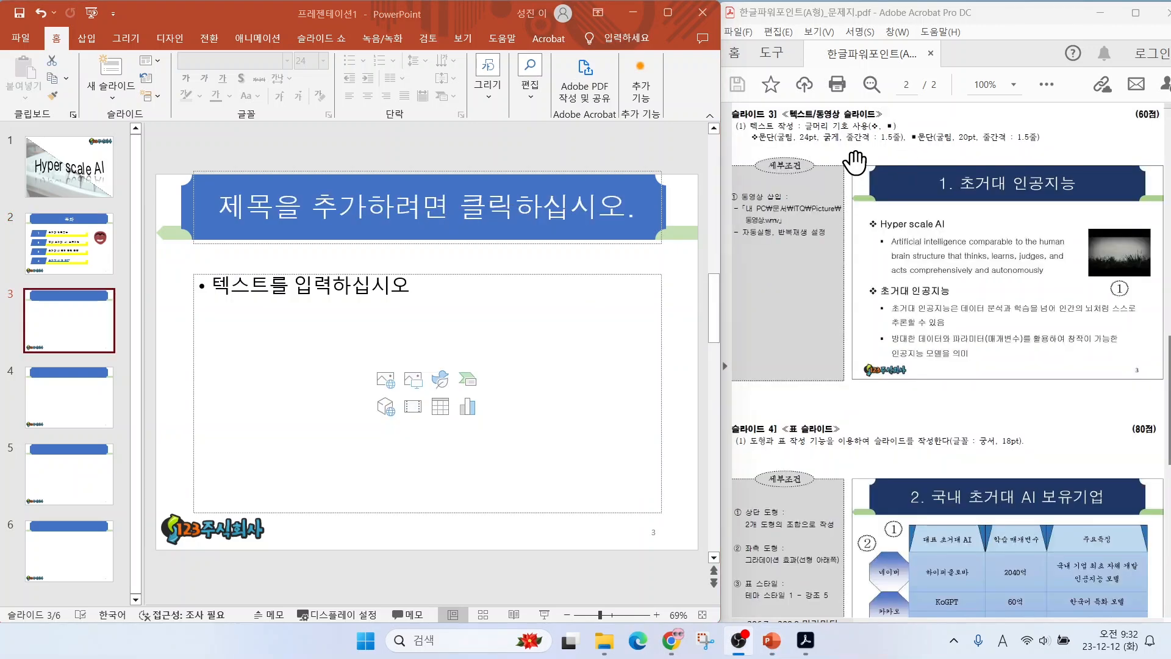
Enter "1.초거대 인공지능" as the title of slide 3
left_click(855, 161)
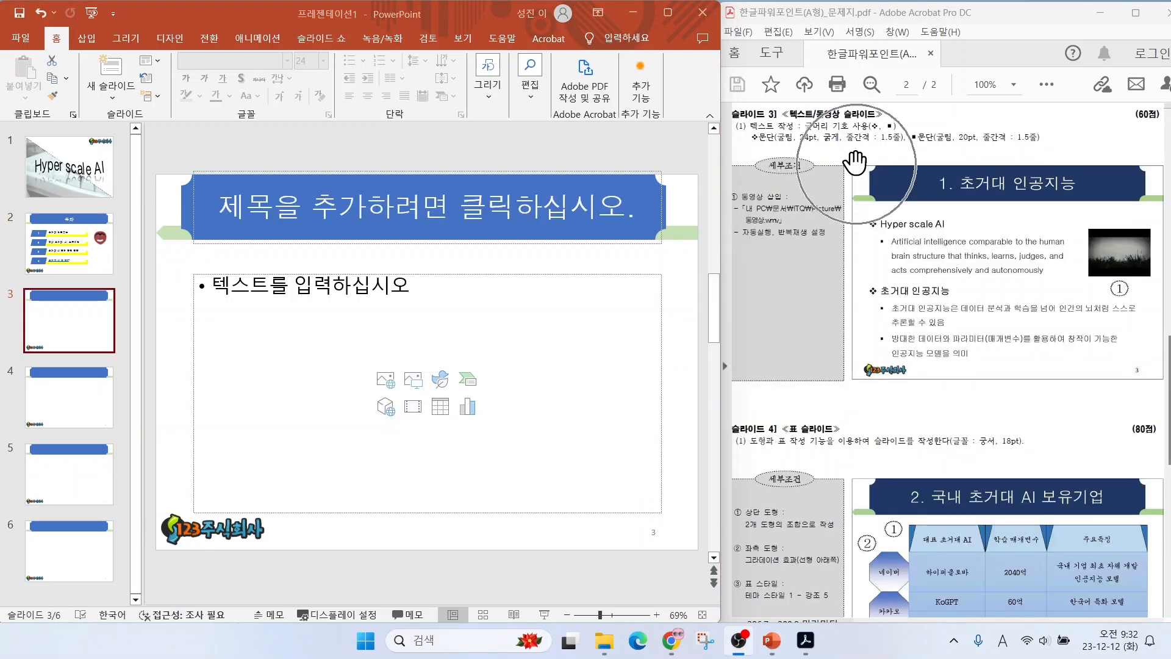
left_click(429, 214)
type("1.")
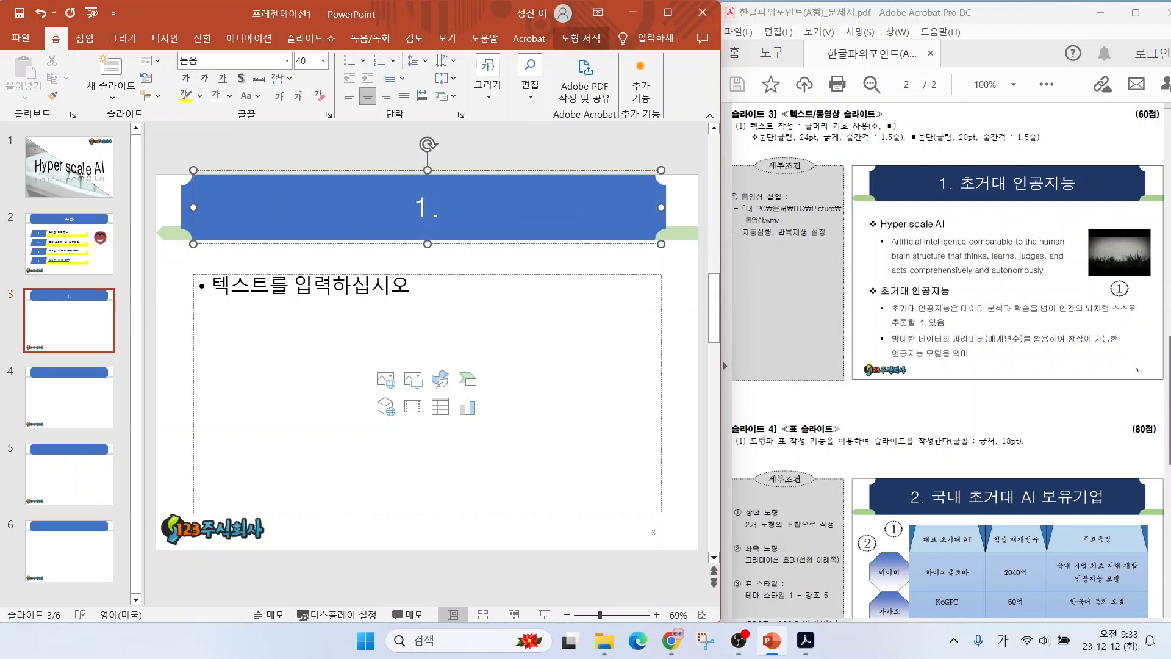
key("Hangul")
type("초거대 인그")
type("지능")
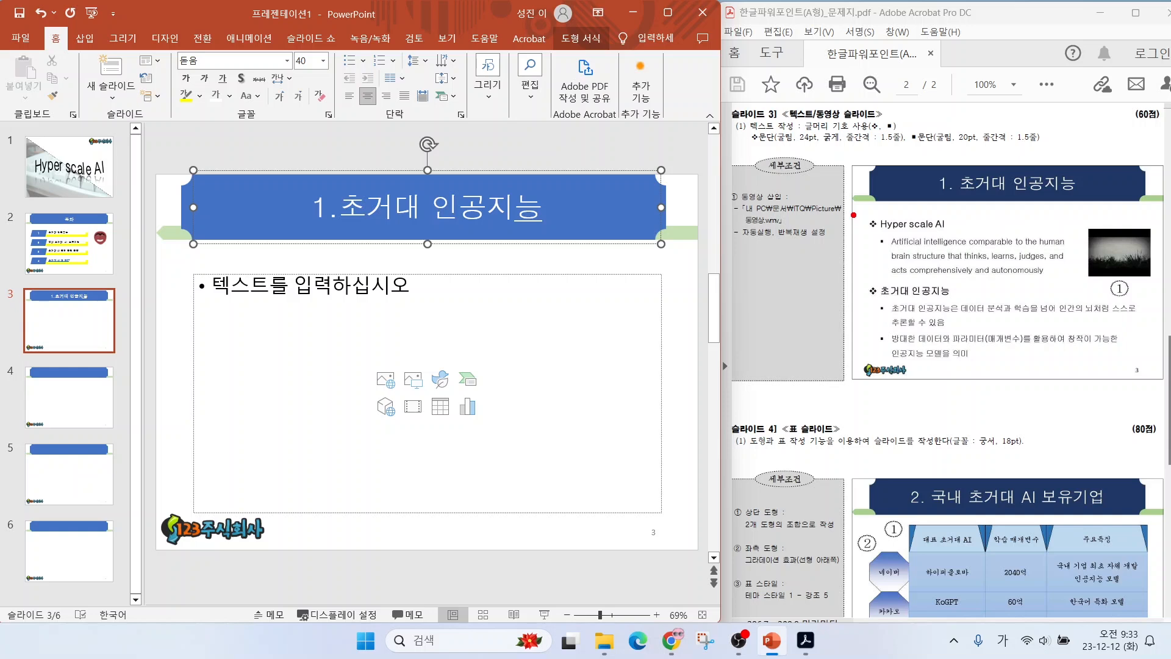
mouse_move(854, 214)
left_mouse_down()
mouse_move(1008, 276)
mouse_move(1079, 282)
left_mouse_up()
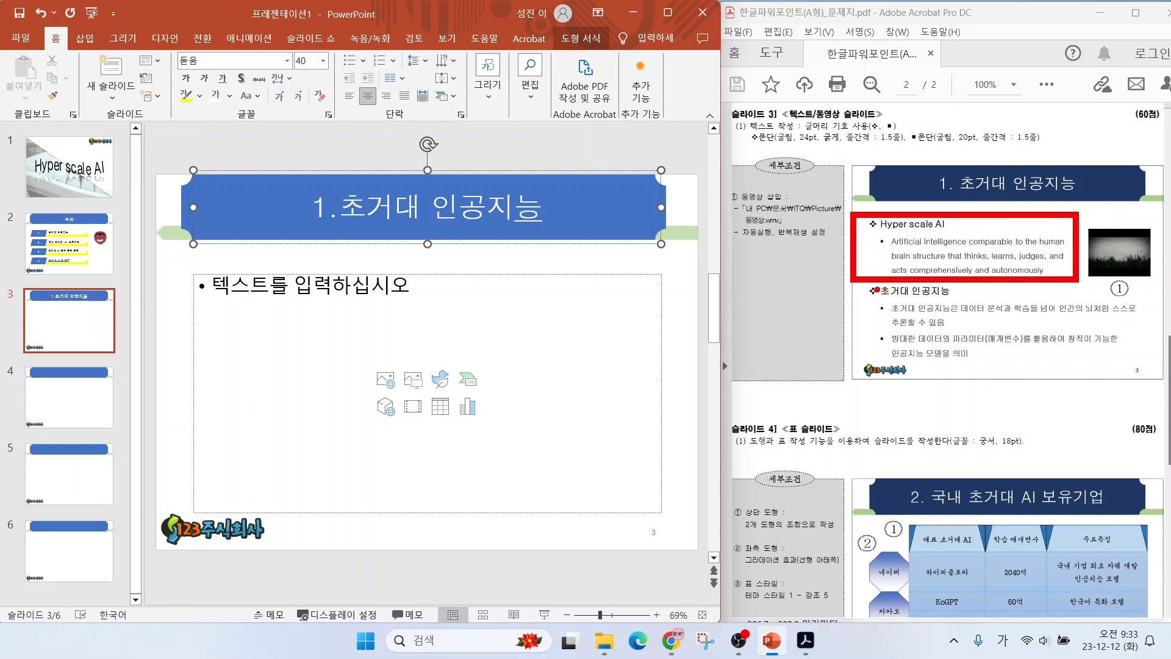
mouse_move(876, 290)
left_mouse_down()
mouse_move(922, 316)
mouse_move(1153, 365)
left_mouse_up()
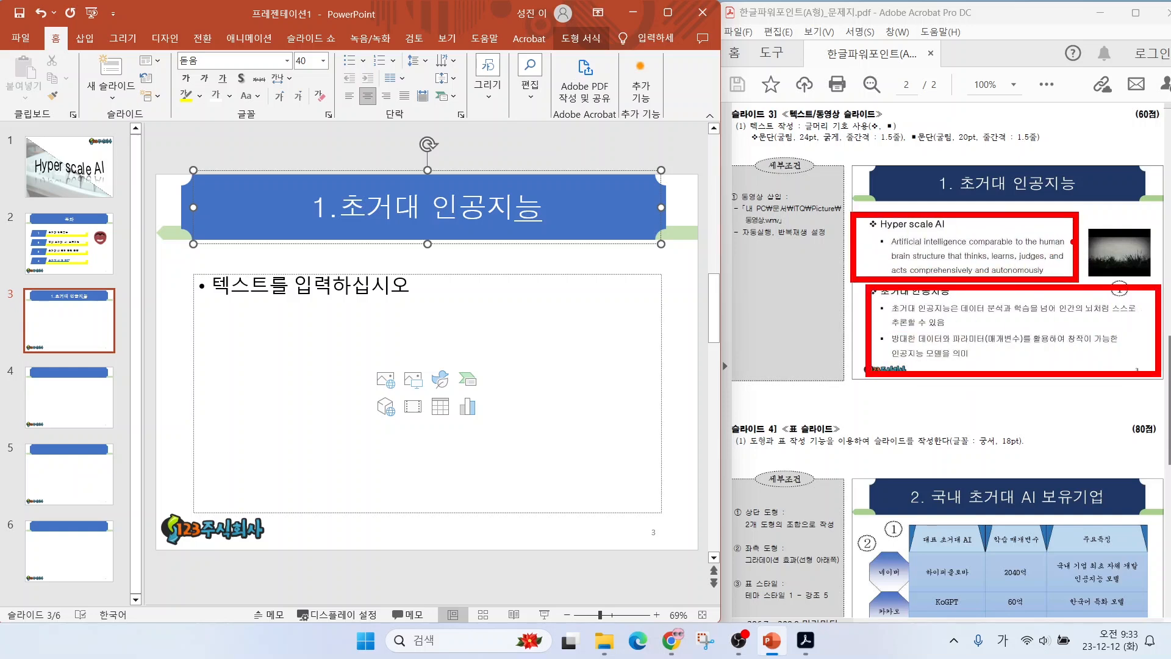
left_click_drag(1022, 162, 1050, 227)
left_click_drag(1168, 251, 1110, 286)
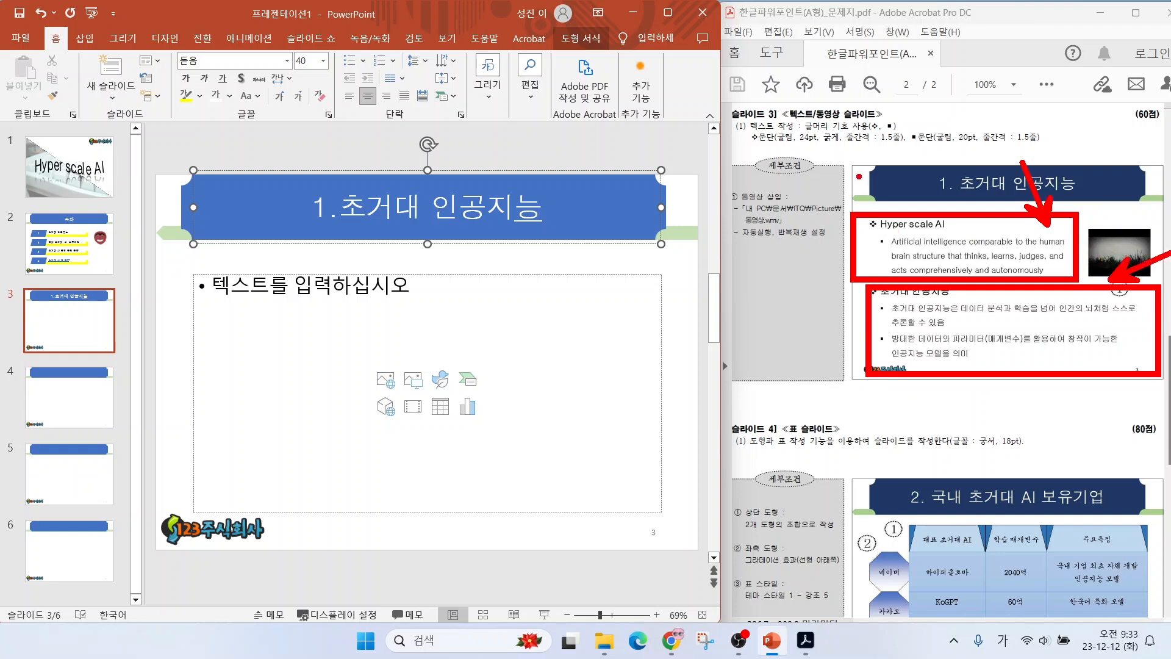
mouse_move(894, 255)
left_mouse_down()
mouse_move(840, 272)
mouse_move(866, 320)
left_mouse_up()
key("Escape")
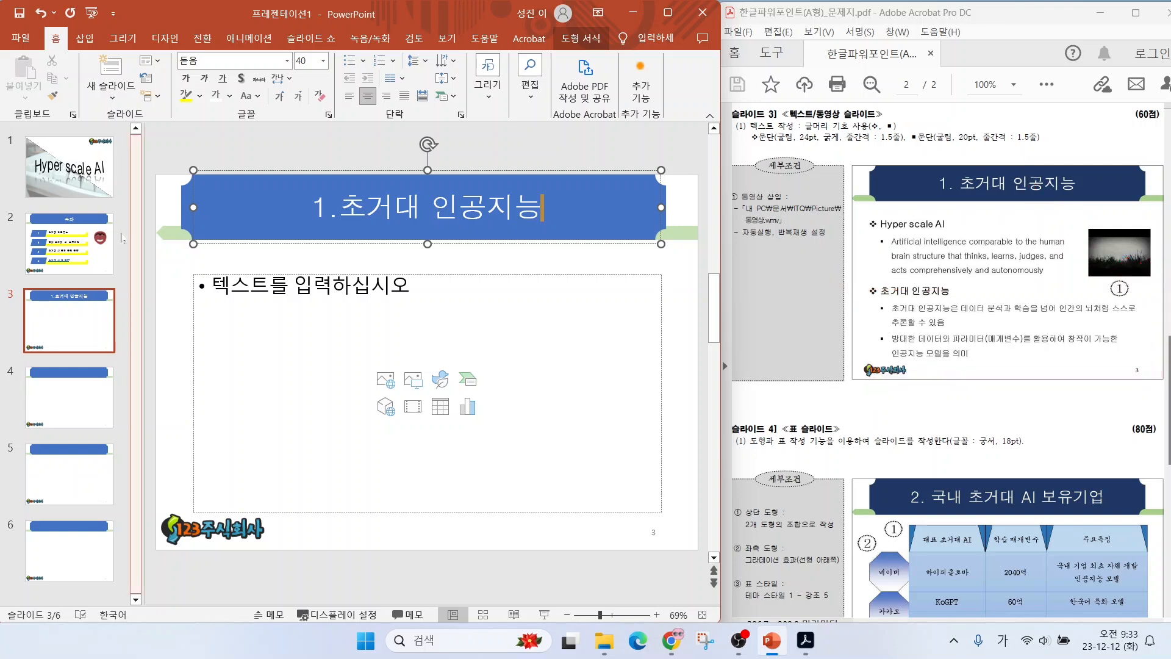
Enter "Hyper scale AI" as the first bullet in slide 3's body placeholder
key("ctrl+Return")
key("Hangul")
type("Hyper scale AI")
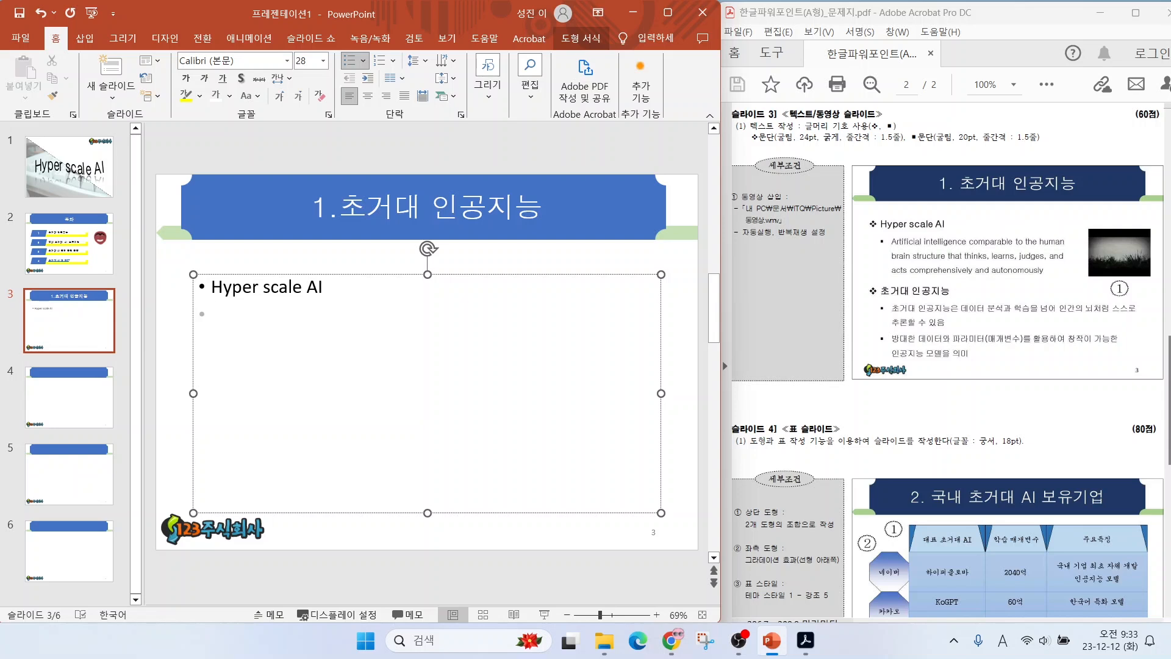
Add a second bullet reading "Artificial intelligence comparable to the human brain structure that thinks, learns, judges, and acts comprehensively and autonomously"
key("Return")
type("Artificial intelligence comparable to t")
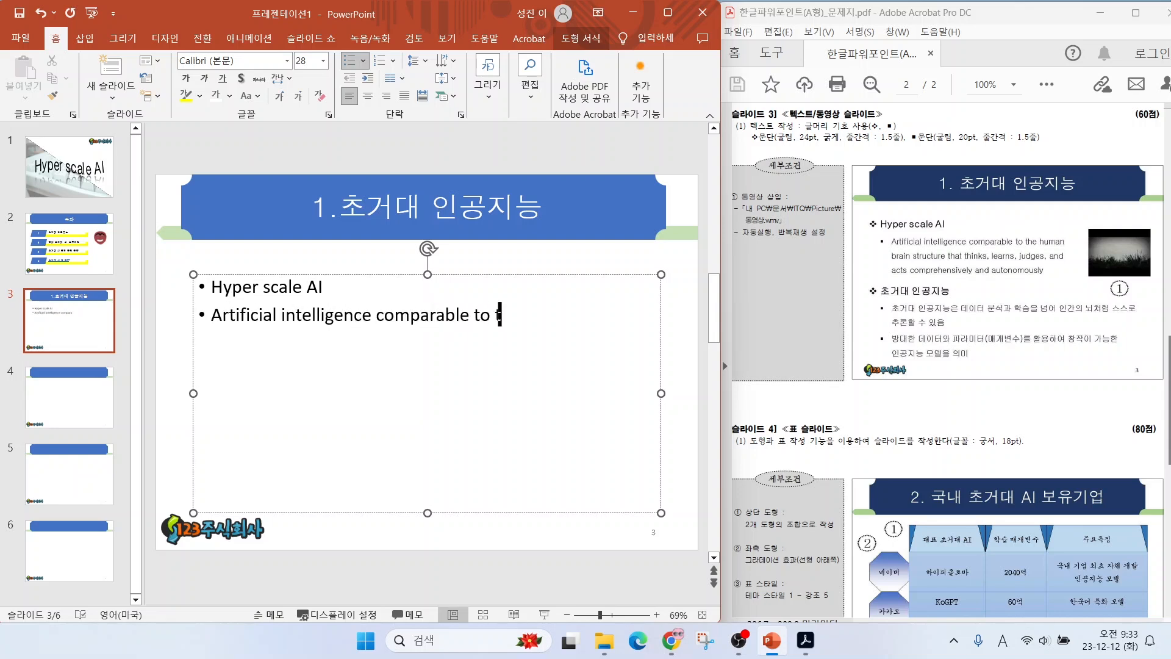
type("he human brain s")
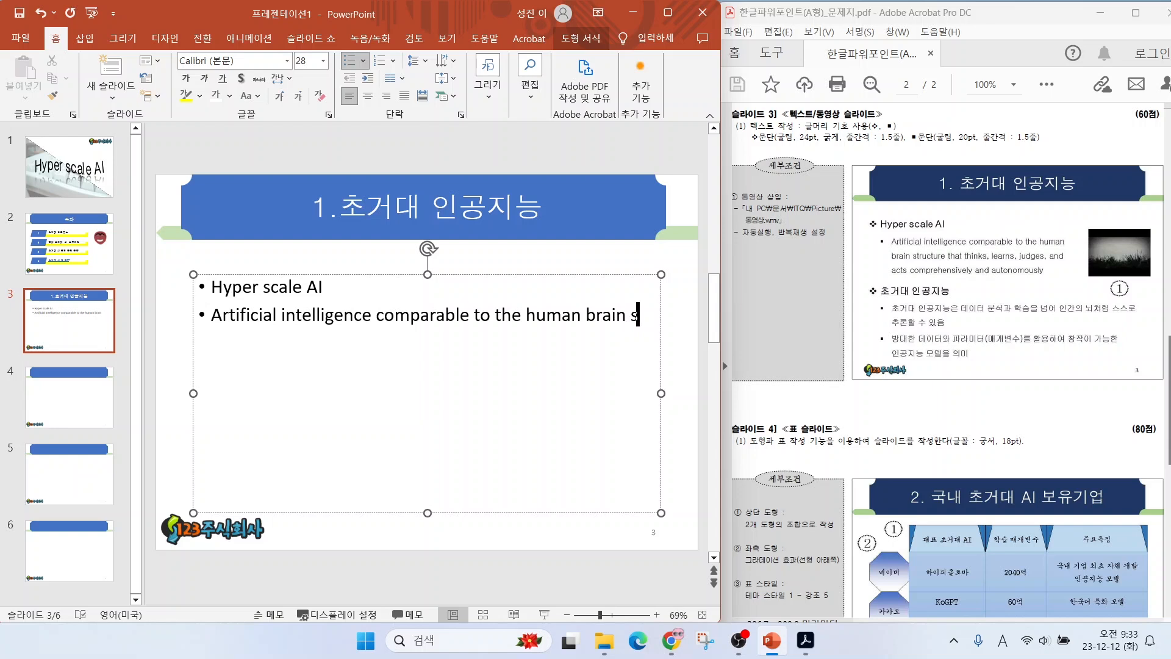
type("tructure that thinks, learns,")
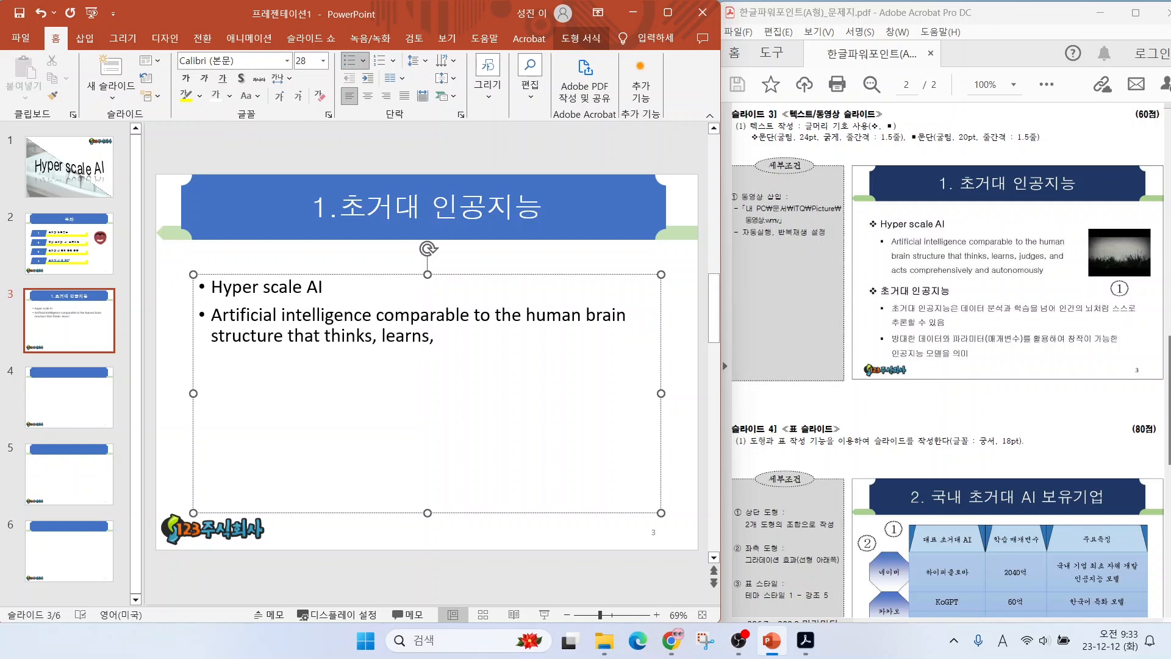
type(" judges, and acts comprehensively and autonomously")
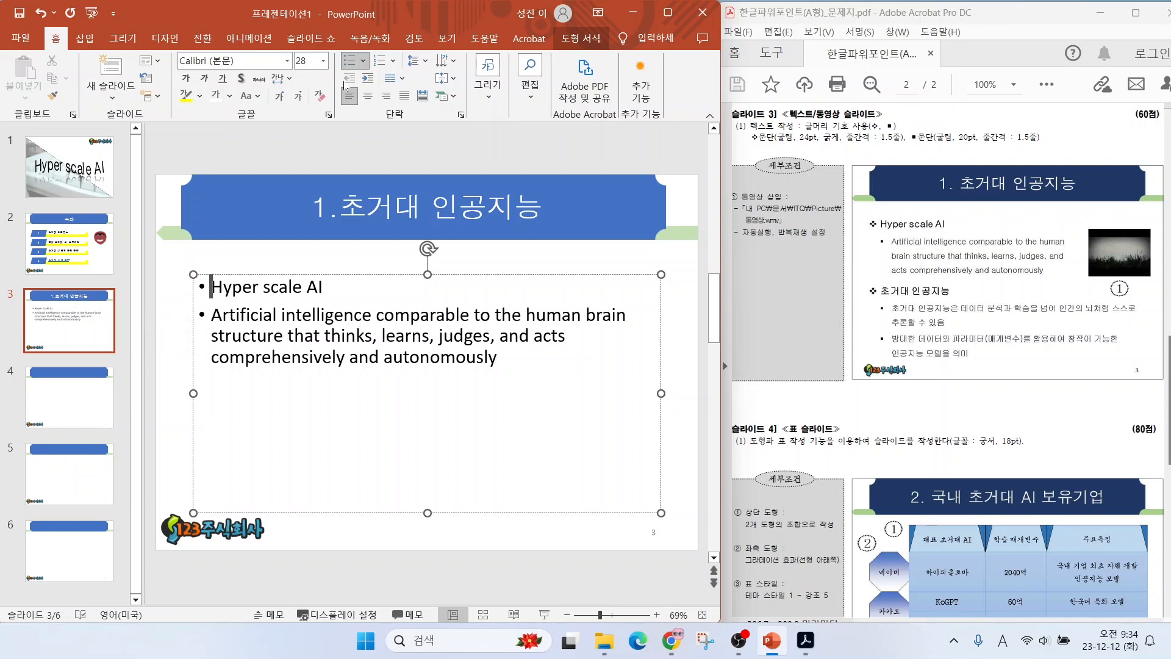
Change the bullet of the "Hyper scale AI" paragraph to the four-diamond symbol ❖
left_click(364, 61)
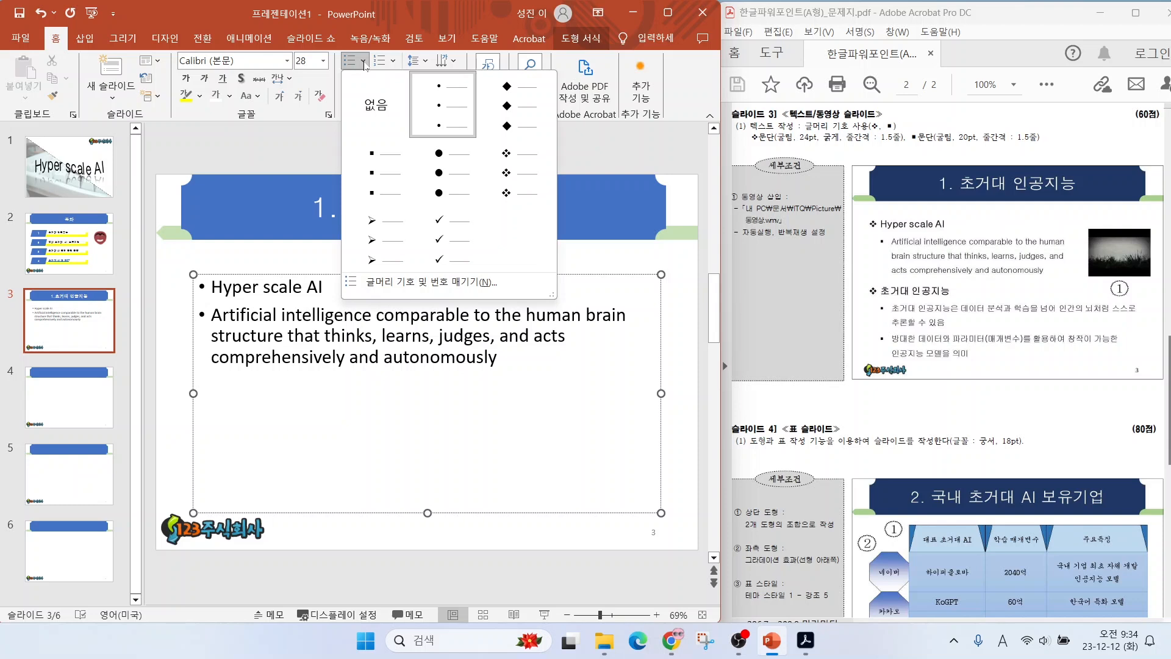
left_click(507, 153)
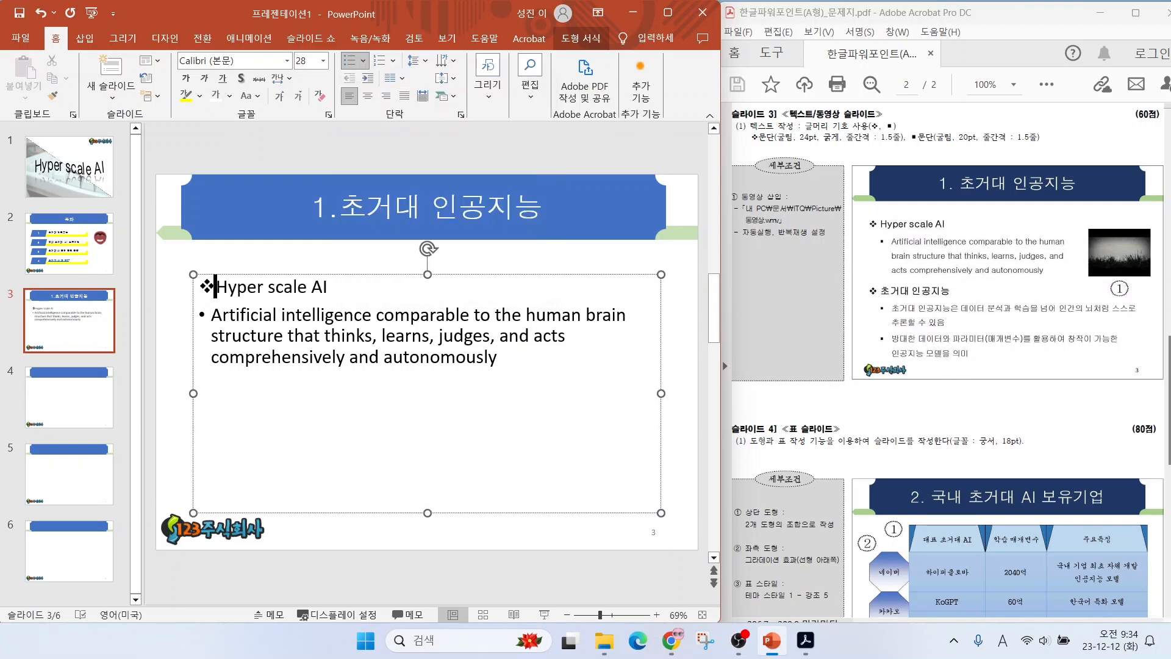
mouse_move(827, 253)
left_mouse_down()
mouse_move(871, 255)
mouse_move(842, 271)
left_mouse_up()
key("Escape")
Demote the "Artificial intelligence comparable…" paragraph one list level and change its bullet to the filled square ■
left_click_drag(211, 315, 499, 358)
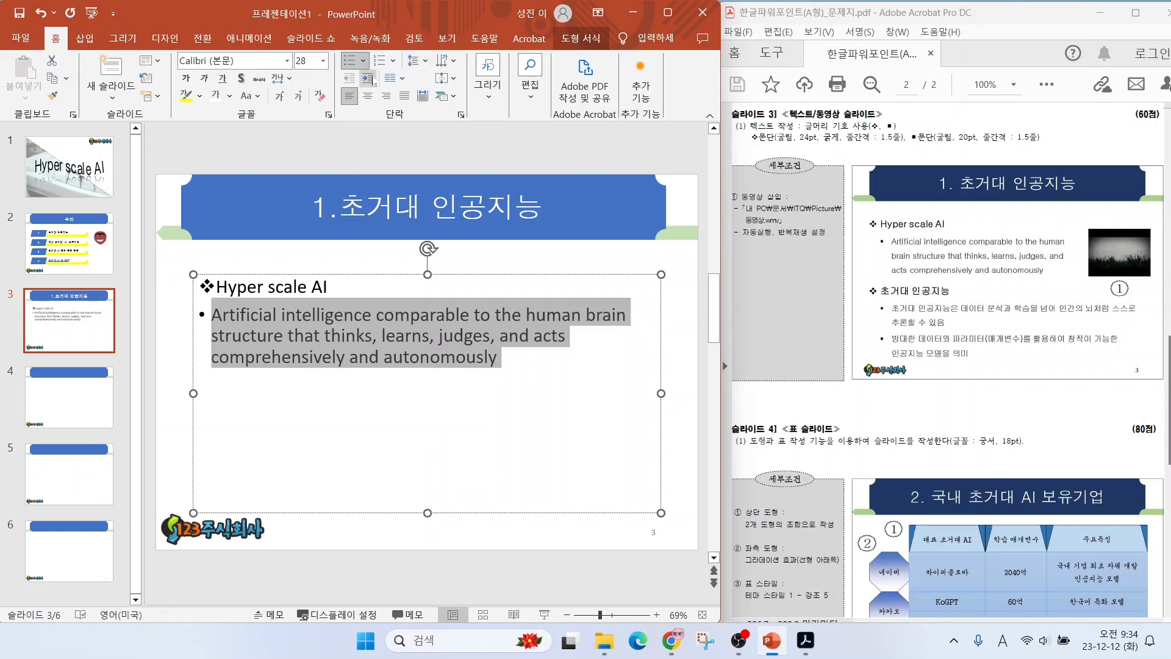
left_click(367, 79)
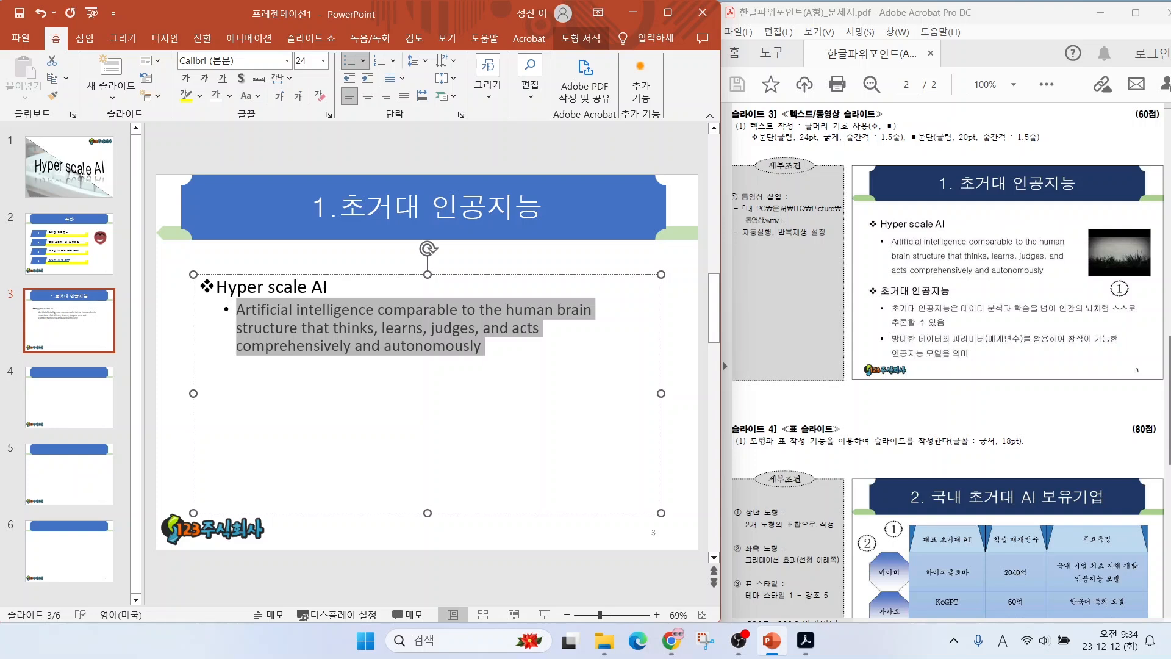
left_click(363, 64)
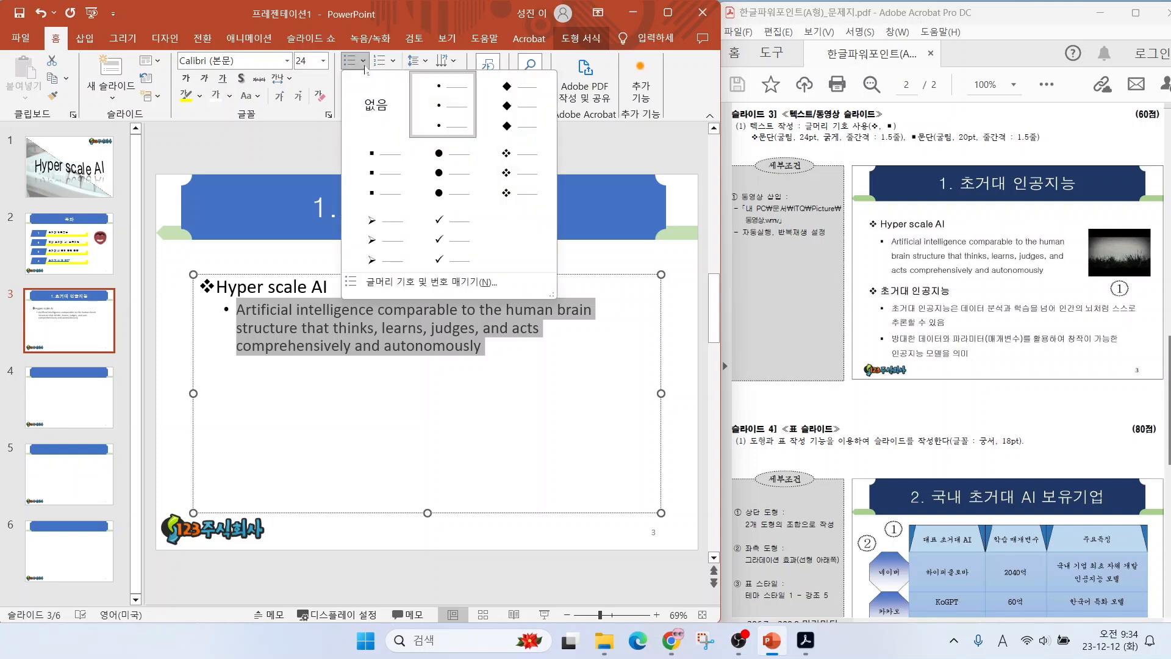
left_click(378, 172)
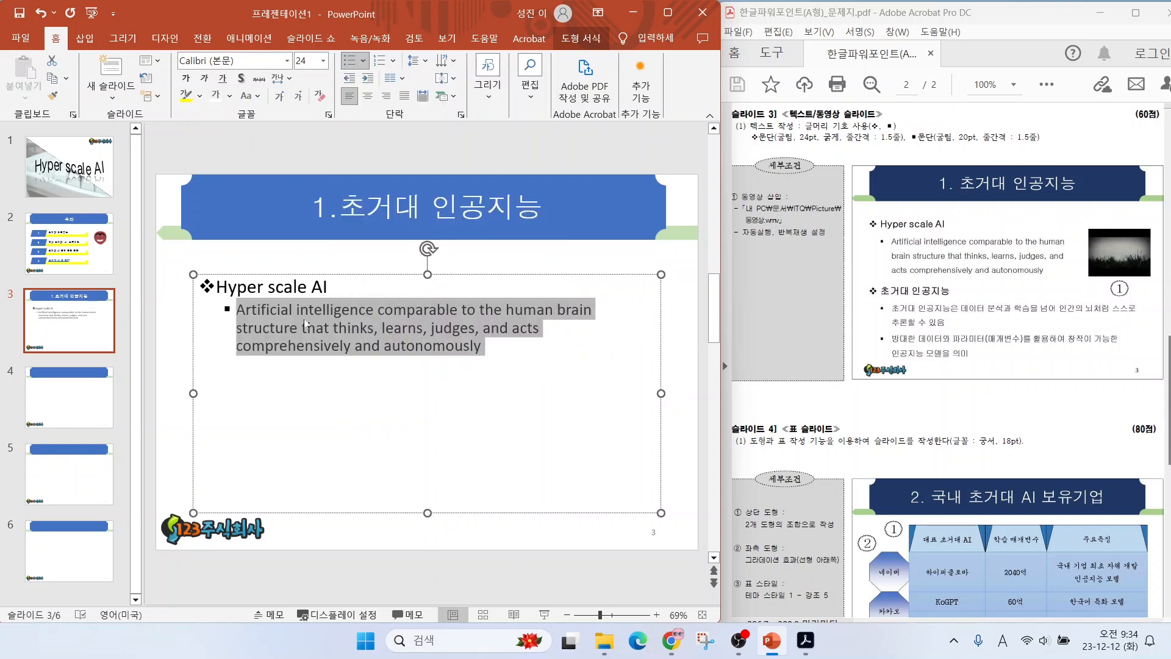
key("Right")
left_click_drag(759, 148, 1028, 147)
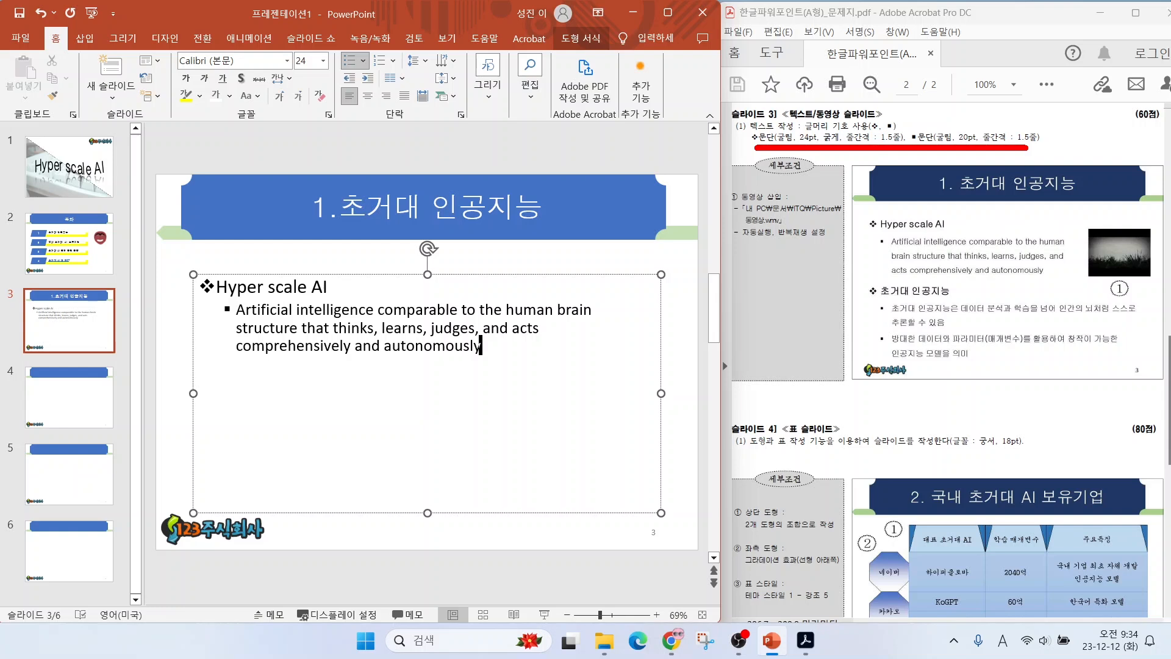
mouse_move(783, 144)
left_mouse_down()
mouse_move(828, 123)
mouse_move(837, 144)
left_mouse_up()
mouse_move(973, 152)
left_mouse_down()
mouse_move(917, 142)
mouse_move(976, 130)
left_mouse_up()
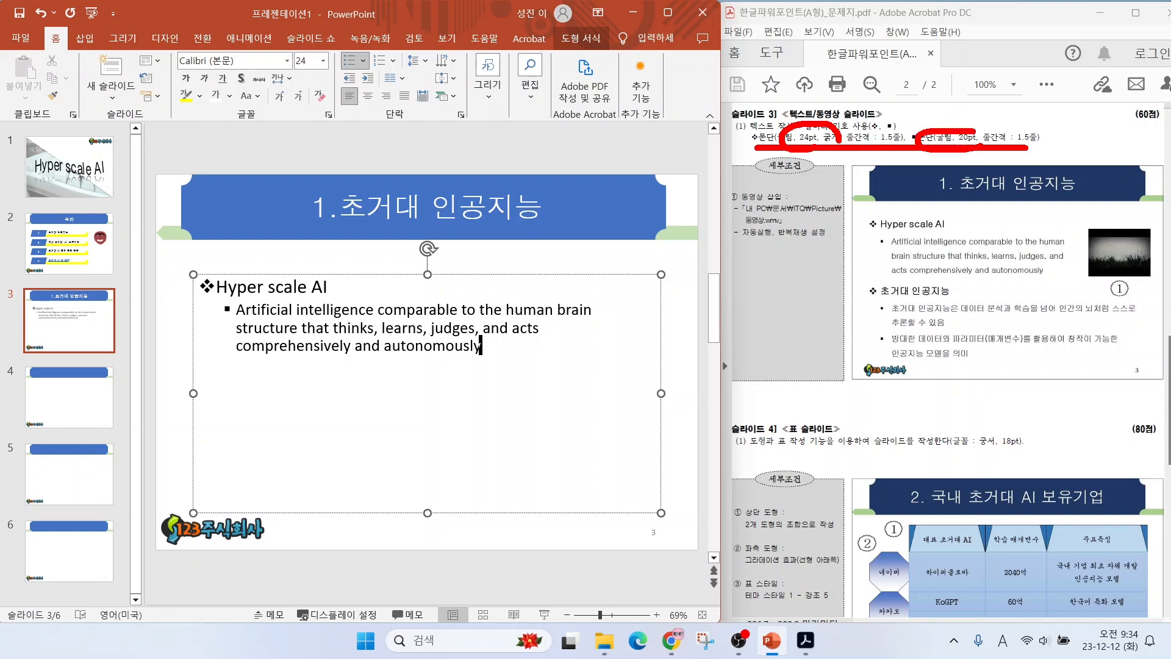
key("Escape")
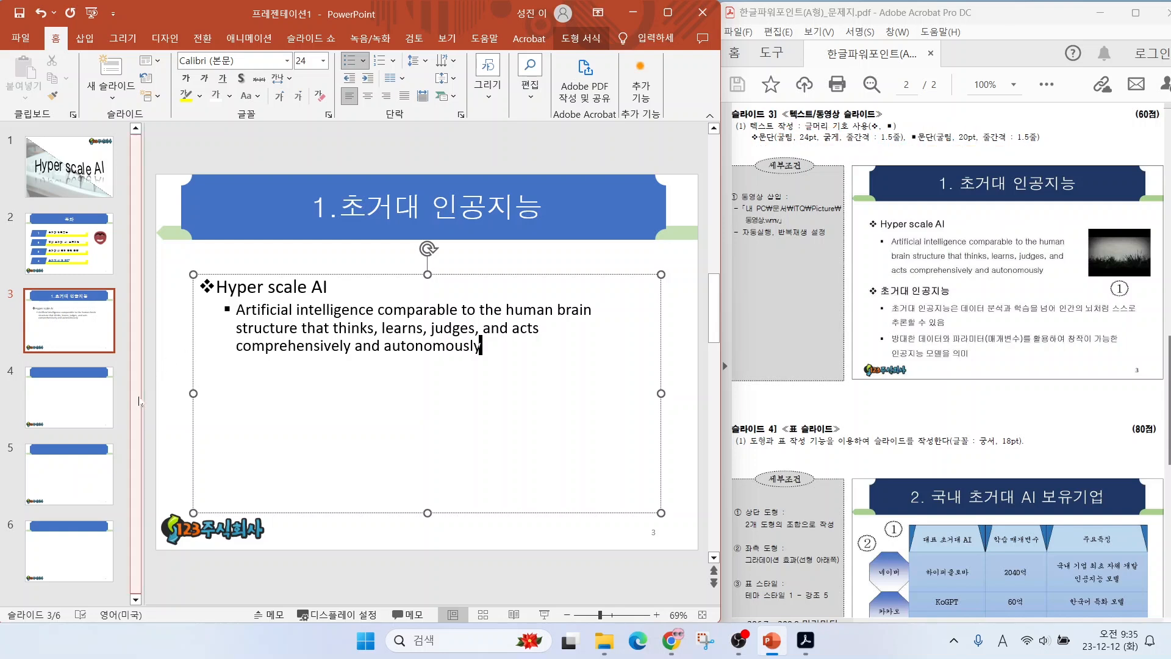
Set both body paragraphs on slide 3 to the 굴림 font with 1.5 line spacing
left_click_drag(481, 346, 217, 287)
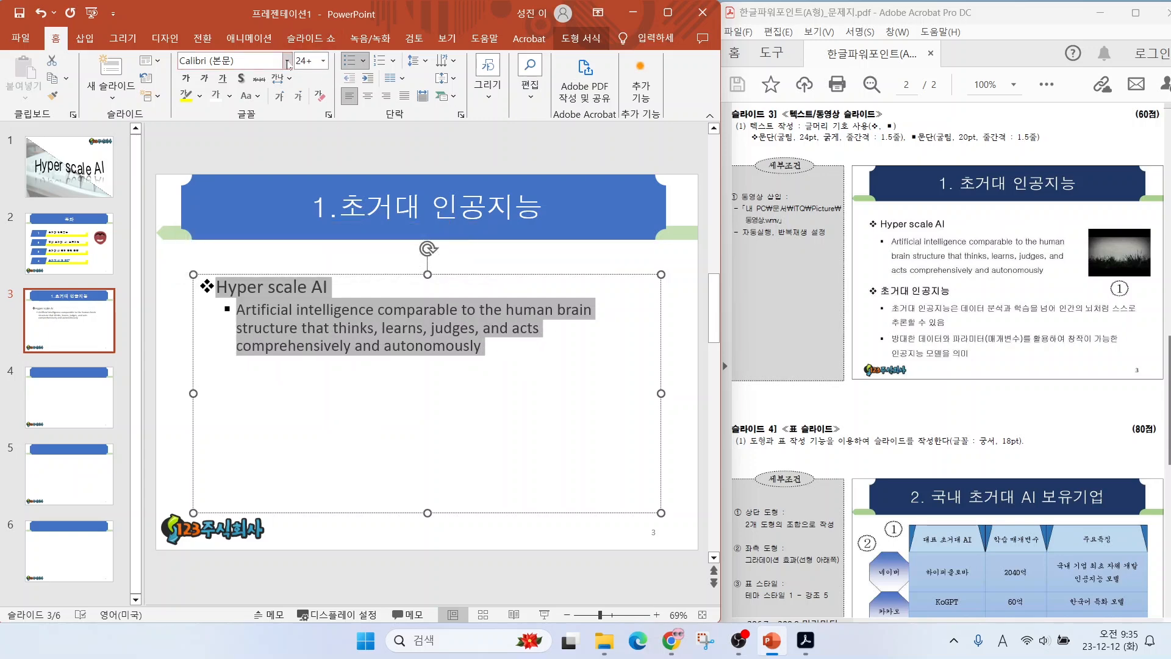
left_click(287, 61)
left_click(202, 170)
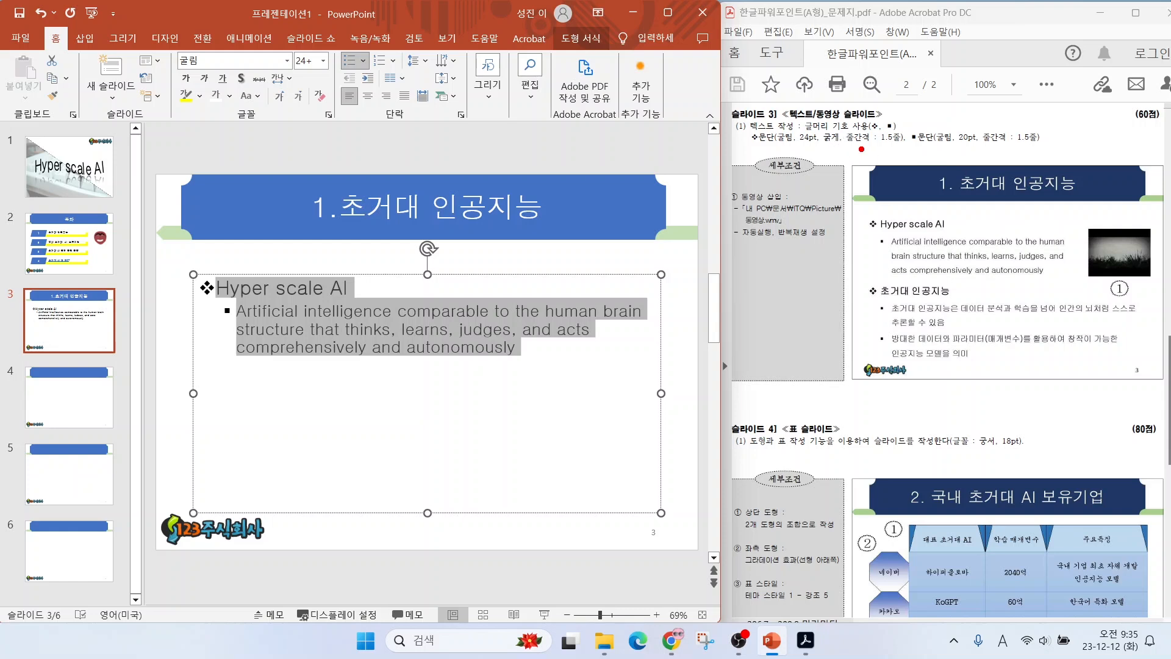
left_click_drag(858, 157, 910, 155)
mouse_move(1052, 143)
left_mouse_down()
mouse_move(1058, 131)
mouse_move(1044, 152)
left_mouse_up()
key("Escape")
left_click(427, 66)
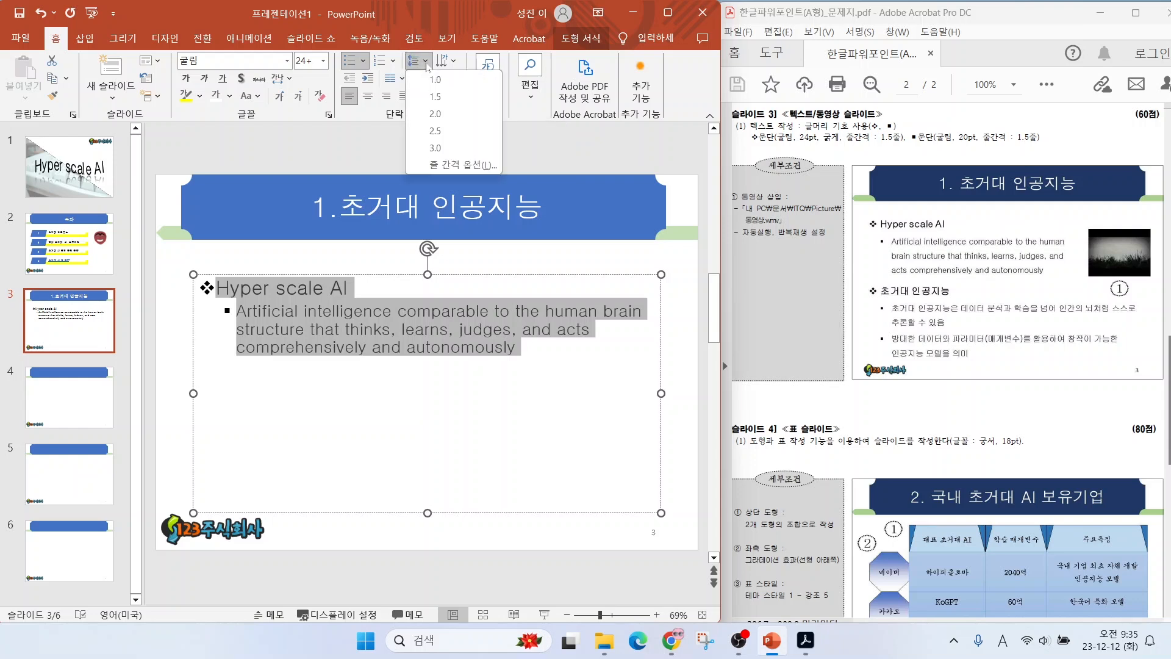
left_click(440, 95)
Make the "Hyper scale AI" paragraph bold and set its font size to 24 pt
left_click(346, 296)
left_click_drag(347, 296, 217, 297)
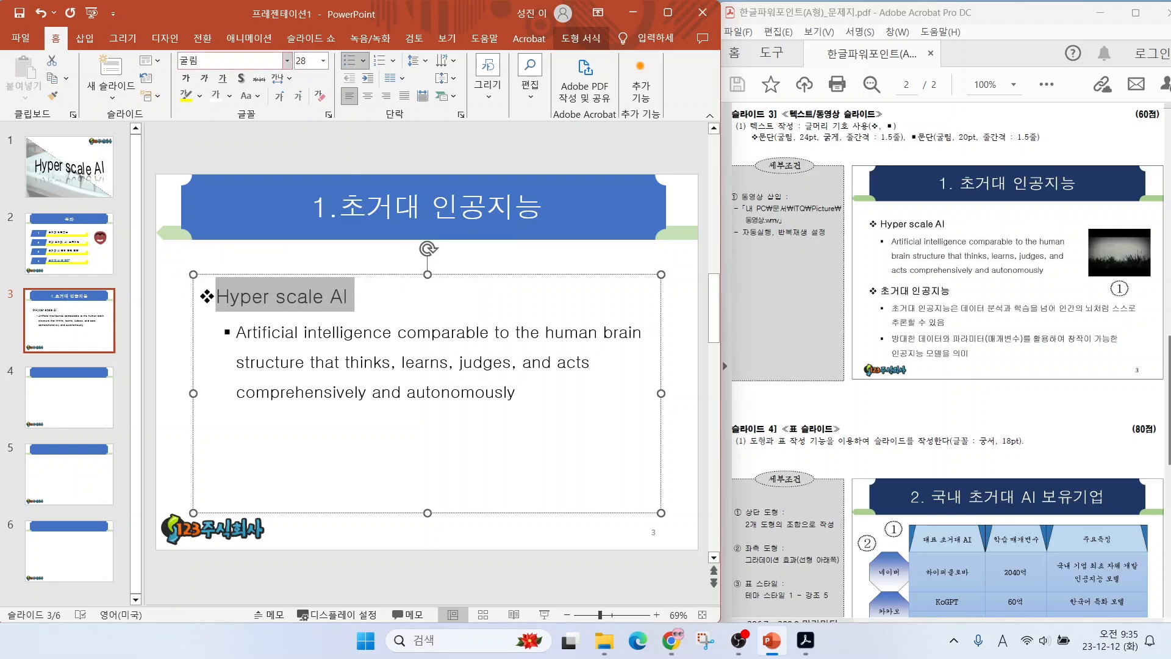
left_click(186, 79)
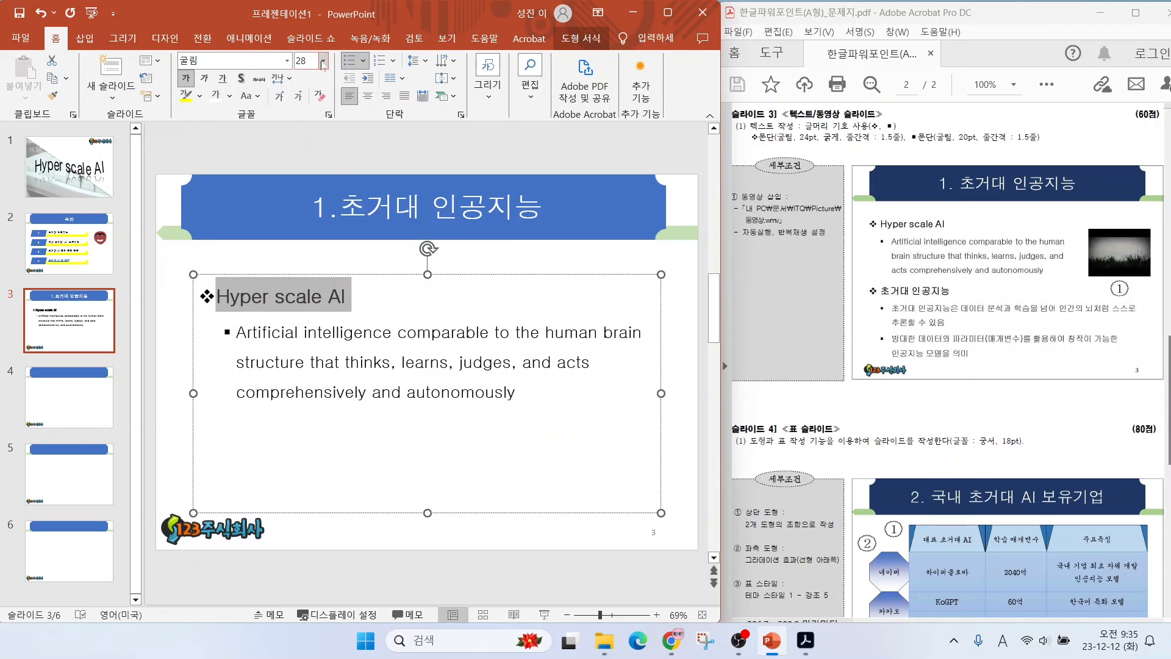
left_click(323, 61)
left_click(305, 227)
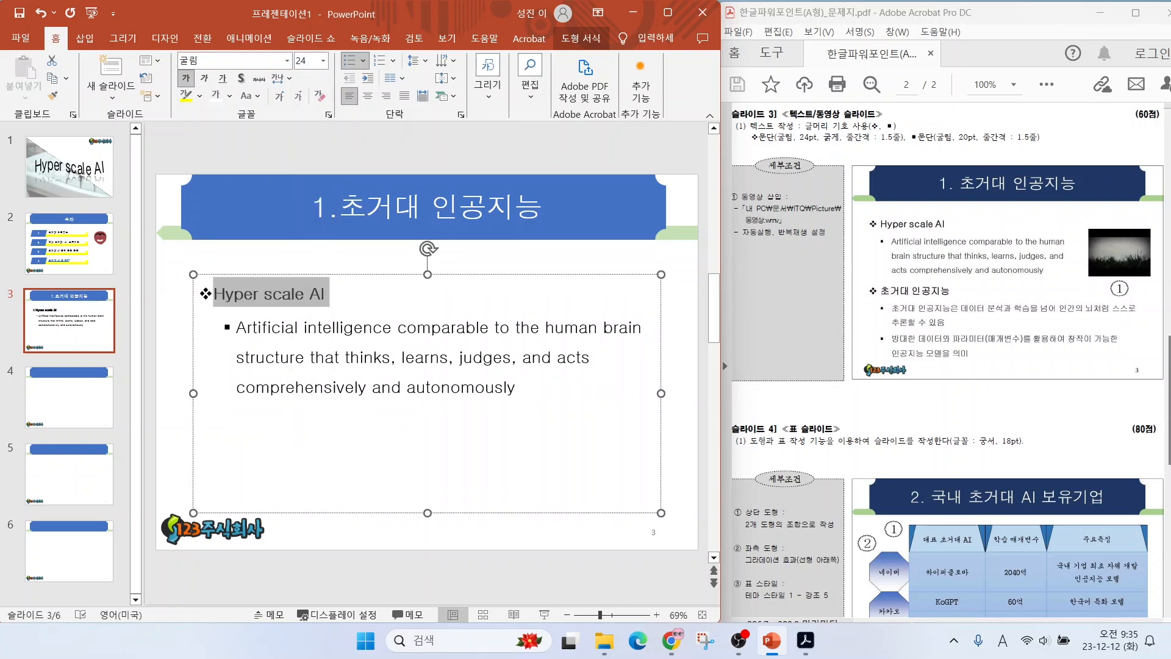
Set the font size of the square-bulleted English paragraph to 20 pt
left_click_drag(519, 388, 236, 326)
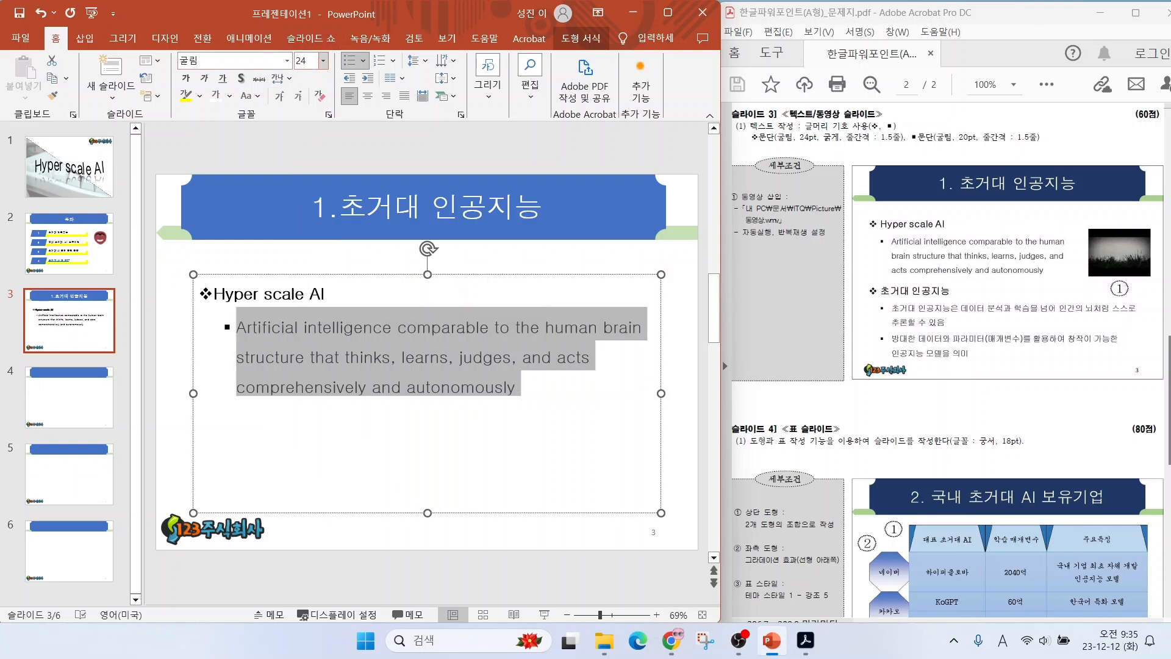
left_click(323, 61)
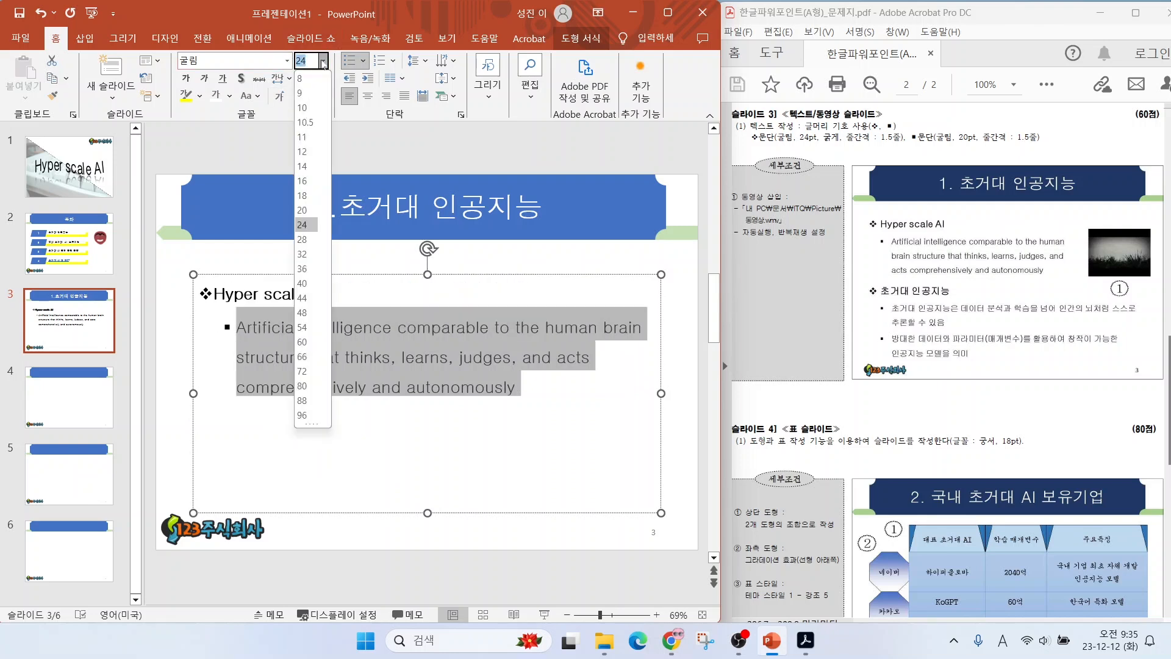
left_click(308, 209)
left_click(327, 374)
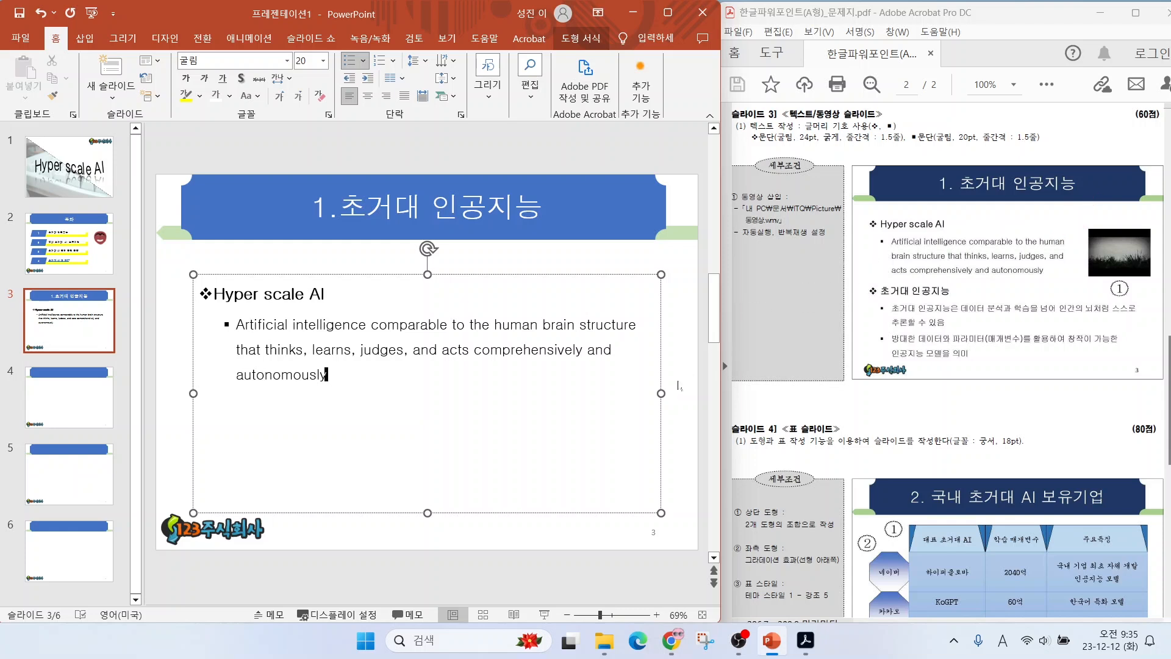
Shrink the body text box around its English text and move it up directly beneath the title banner
left_click_drag(661, 394, 553, 393)
left_click_drag(374, 512, 372, 401)
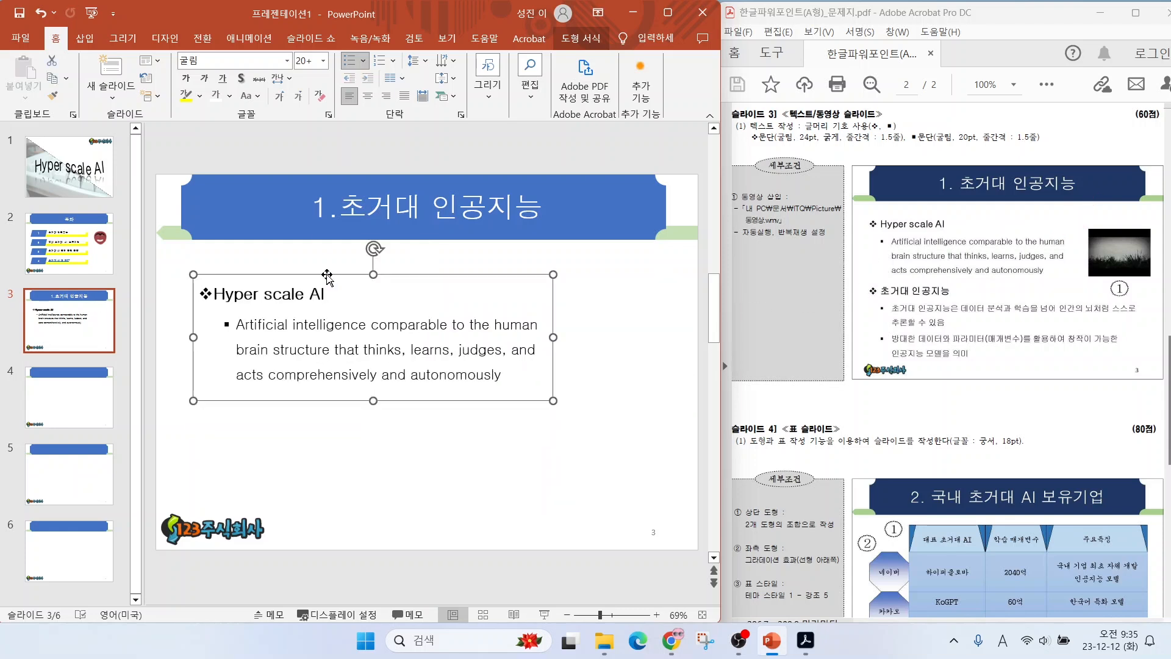
left_click_drag(327, 275, 327, 243)
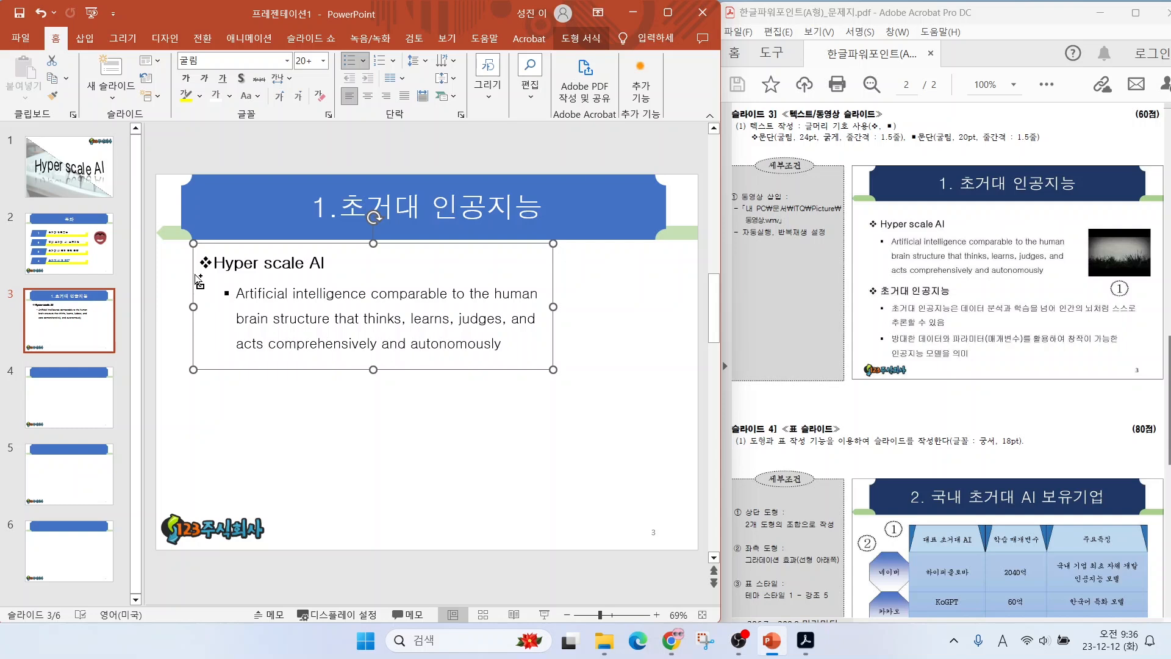
Copy the text box straight below the original and widen the copy almost to the slide's right edge
left_click_drag(200, 278, 202, 404)
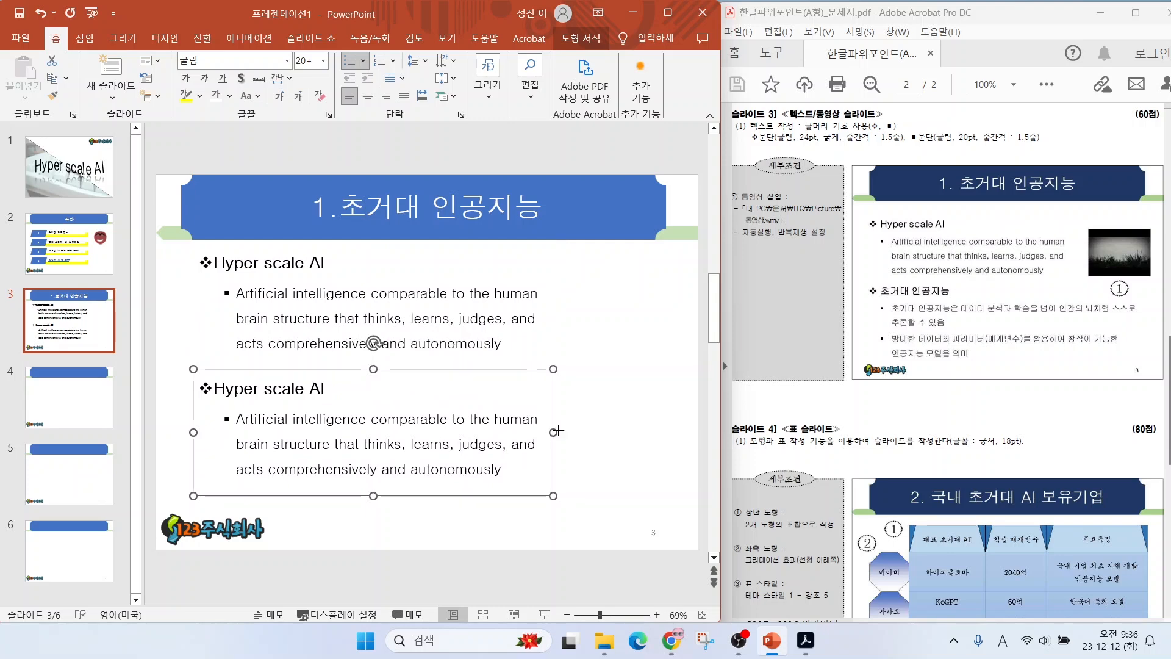
left_click_drag(546, 432, 681, 432)
Replace the "Hyper scale AI" heading in the copied text box with "초거대 인공지능"
left_click(213, 389)
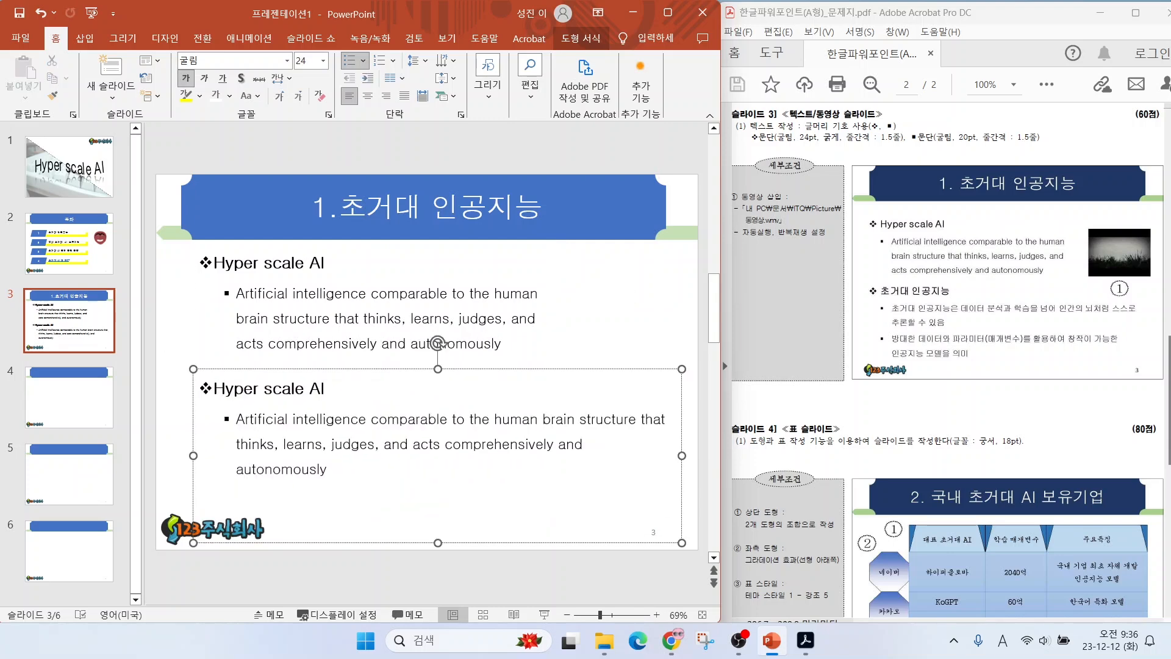
key("Hangul")
type("초거대 인공지능")
key("shift+End")
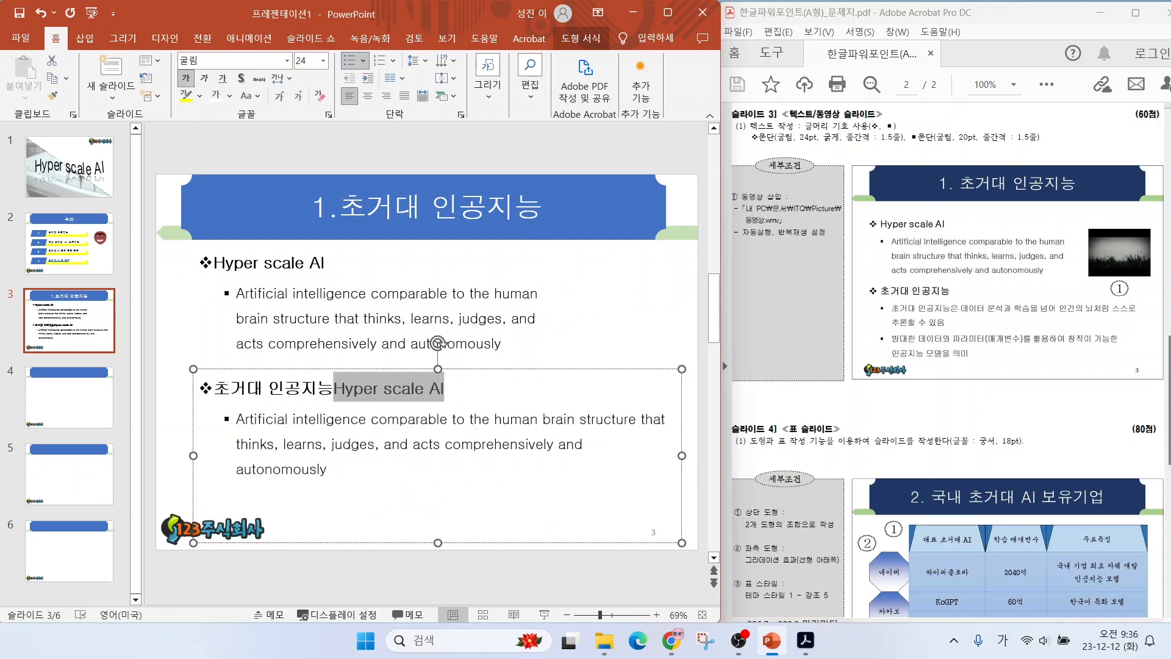
key("Delete")
Replace the English paragraph in the copied text box with "초거대 인공지능은 데이터 분석과 학습을 넘어 인간의 뇌처럼 스스로 추론할 수 있음"
triple_click(256, 419)
type("초거대 인공지능은")
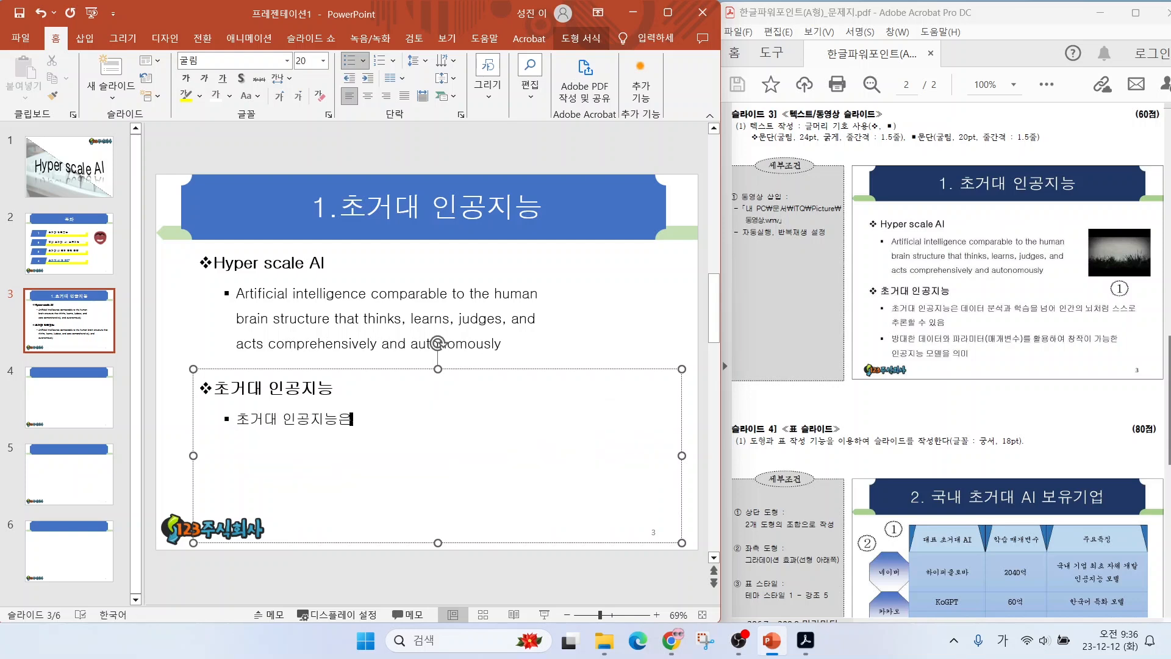
type(" 데이터 분석과 학습을 넘어 인가ㄴ의 뇌처럼 스스로 추론할 수 있음")
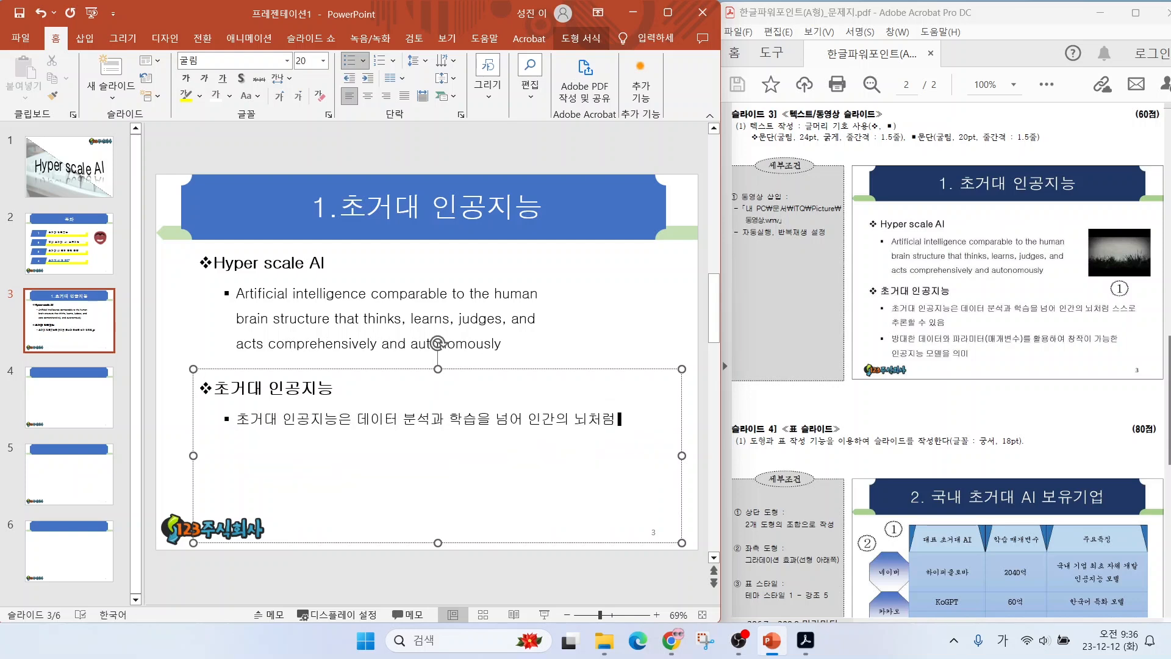
Add a second square-bulleted paragraph reading "방대한 데이터와 파라미테(매개변수)를 활용하여 창작이 가능한 인공지능 모델을 의미"
key("Return")
type("방댛ㅏㄴ 데이터와 파라미터(매개변수)를 ㅎ")
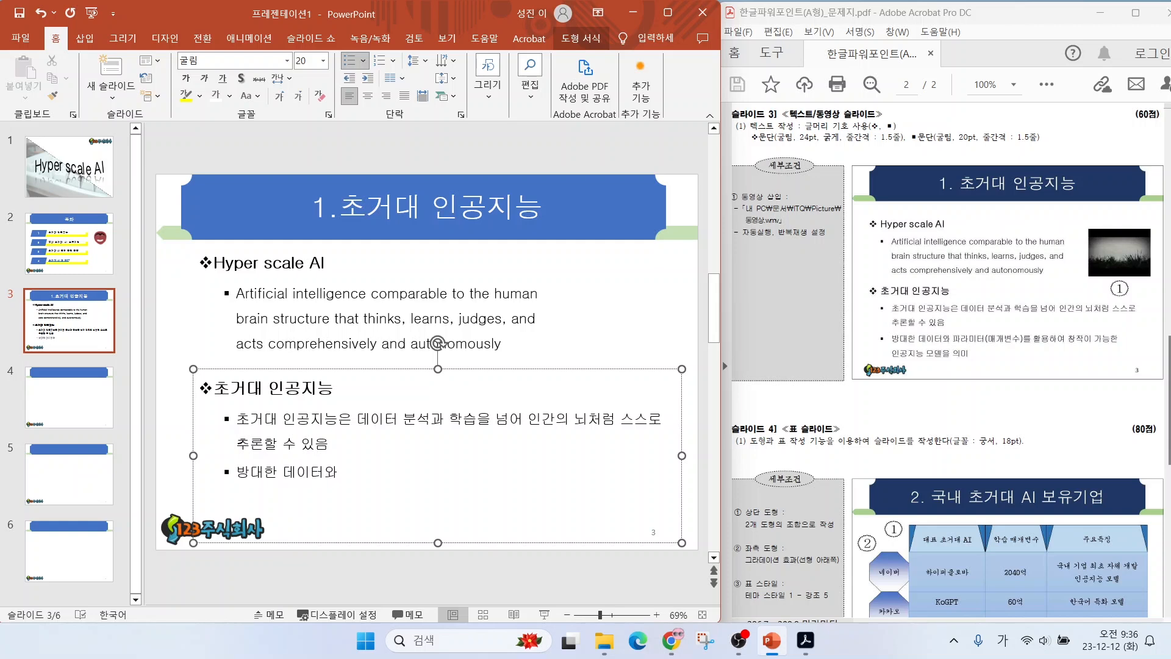
type("ㅘㄹ용하여 창작이 가능한 인공지능 모델을 의미")
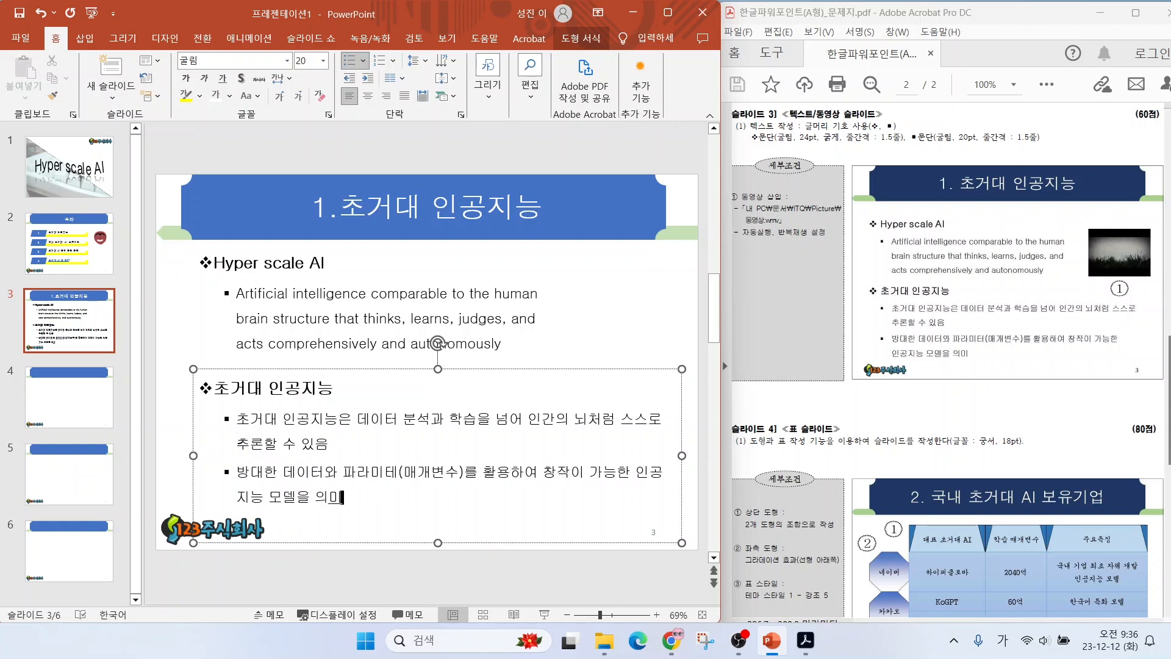
Narrow the lower text box slightly and reduce its height to just below its last line, then deselect it
left_click_drag(682, 455, 668, 456)
left_click_drag(431, 543, 430, 515)
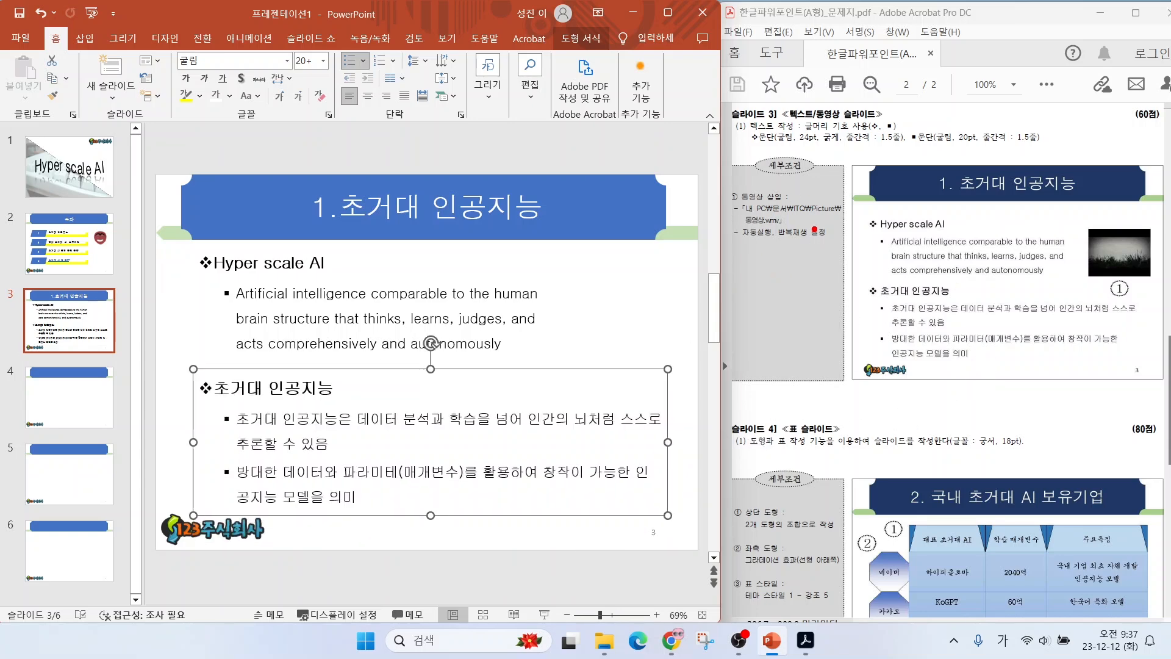
mouse_move(820, 238)
left_mouse_down()
mouse_move(756, 234)
mouse_move(841, 244)
mouse_move(820, 263)
left_mouse_up()
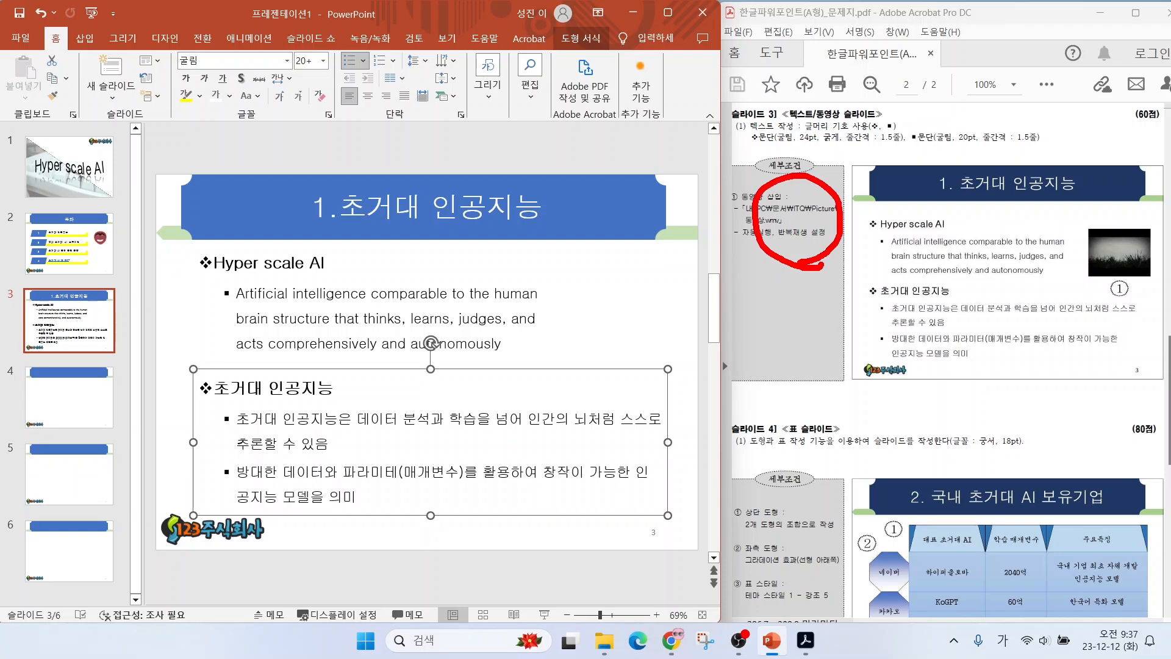
left_click(674, 292)
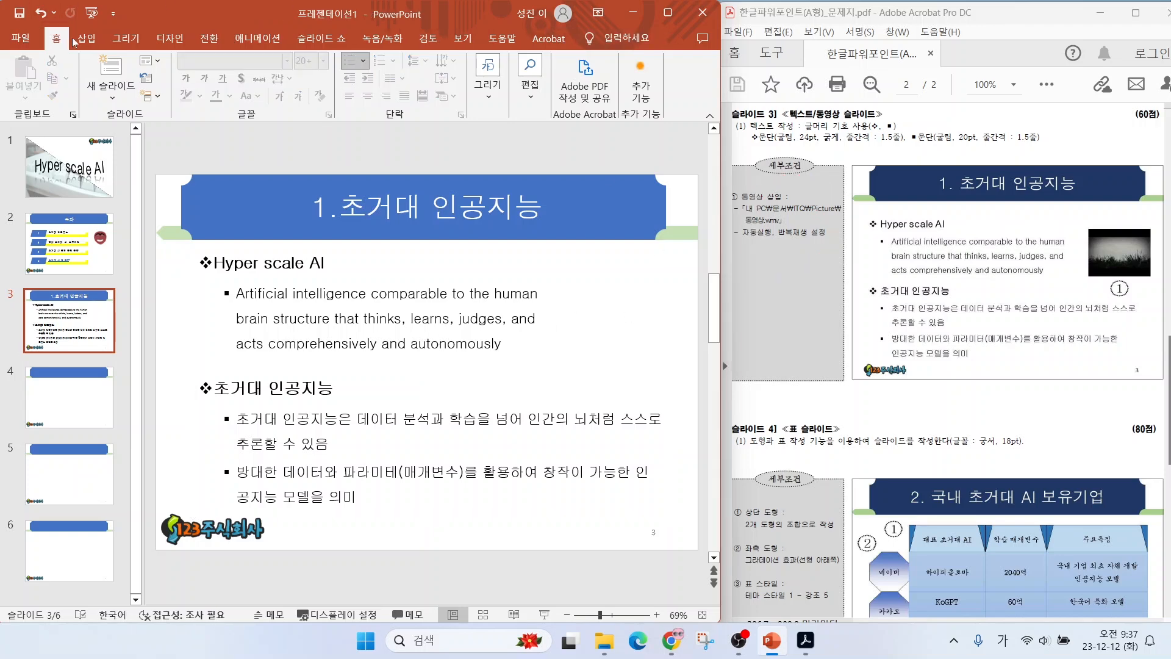
Insert the video file 동영상.wmv from the ITQ\Picture documents folder into slide 3
left_click(75, 40)
left_click(550, 98)
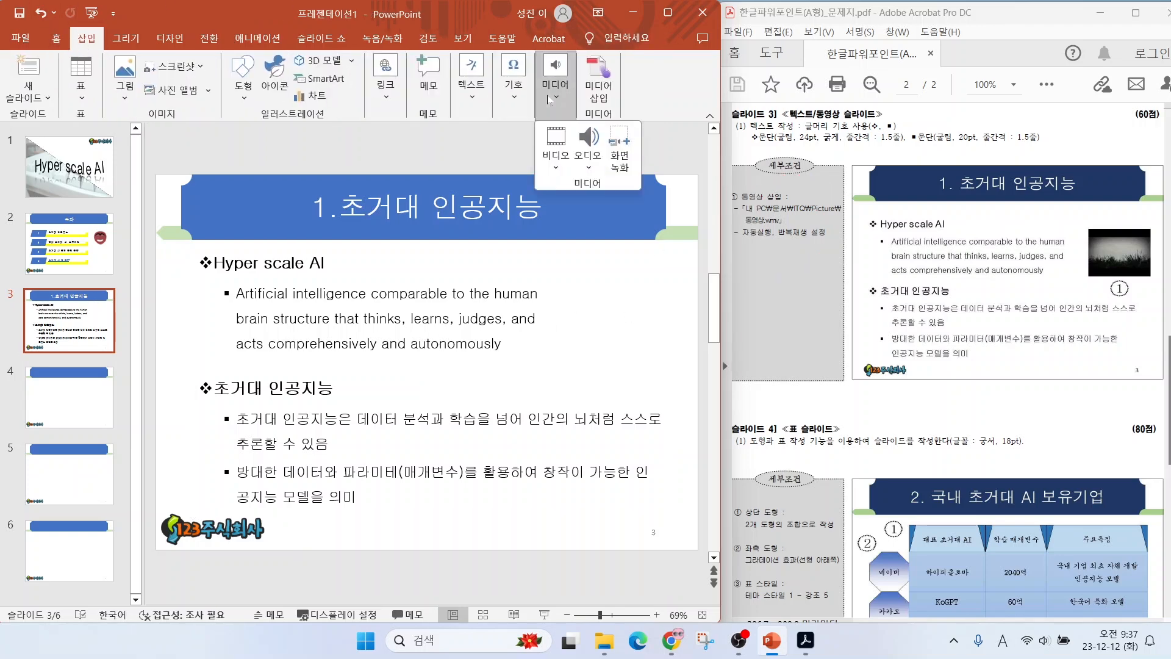
left_click(553, 161)
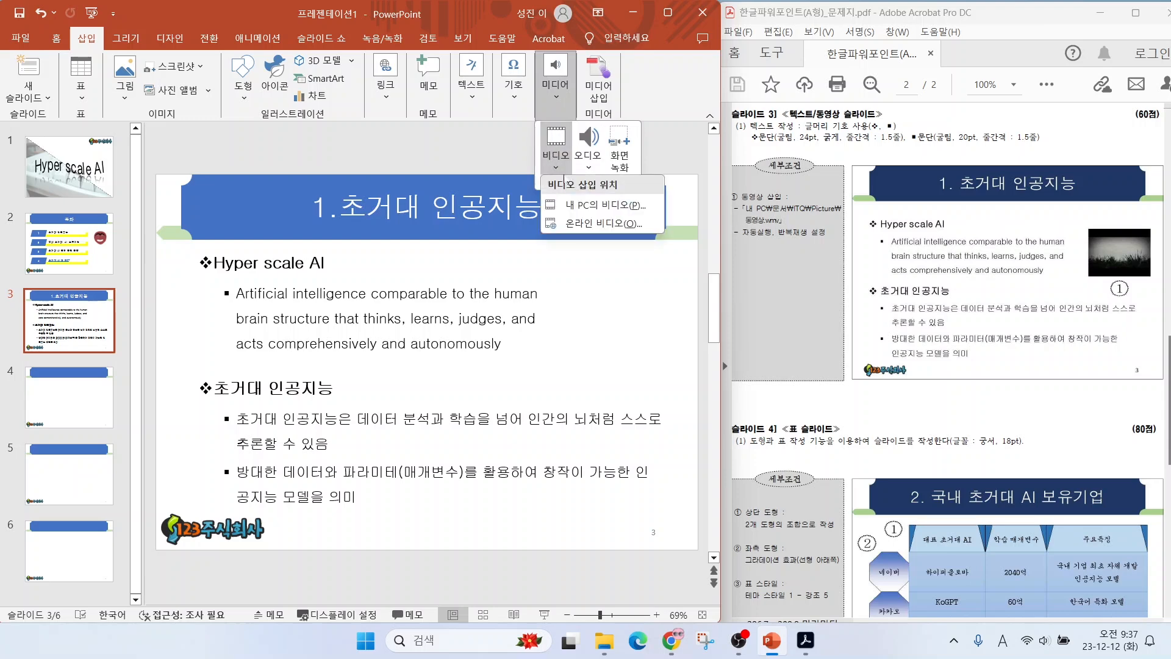
left_click(580, 205)
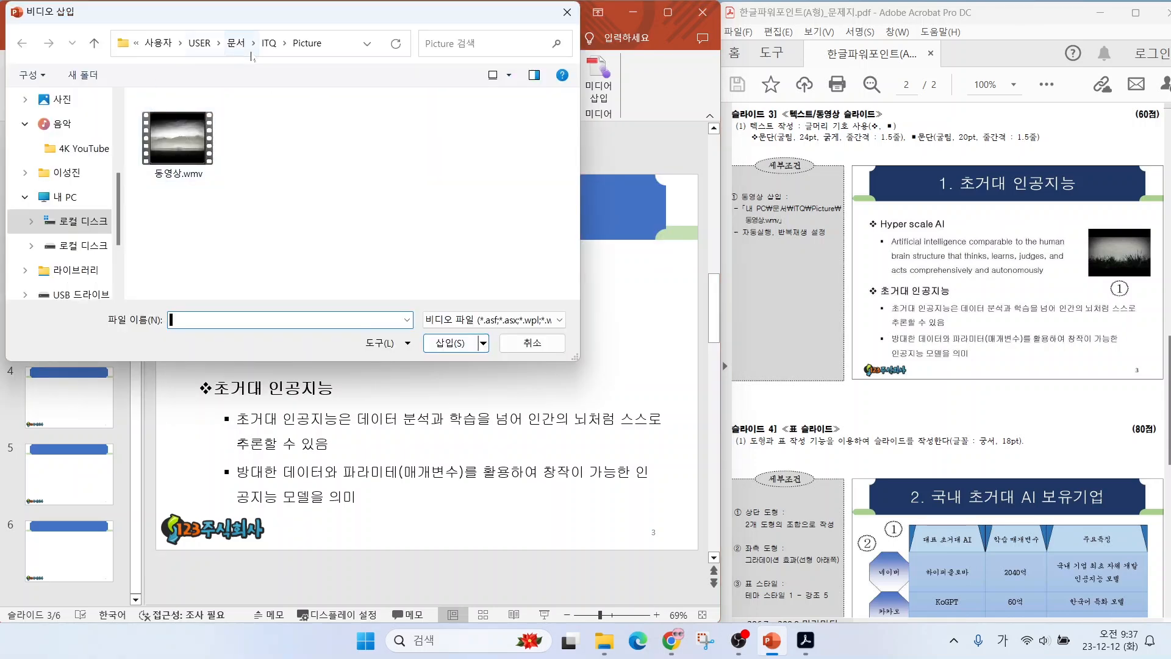
key("ctrl+2")
mouse_move(347, 59)
left_mouse_down()
mouse_move(349, 35)
mouse_move(341, 60)
left_mouse_up()
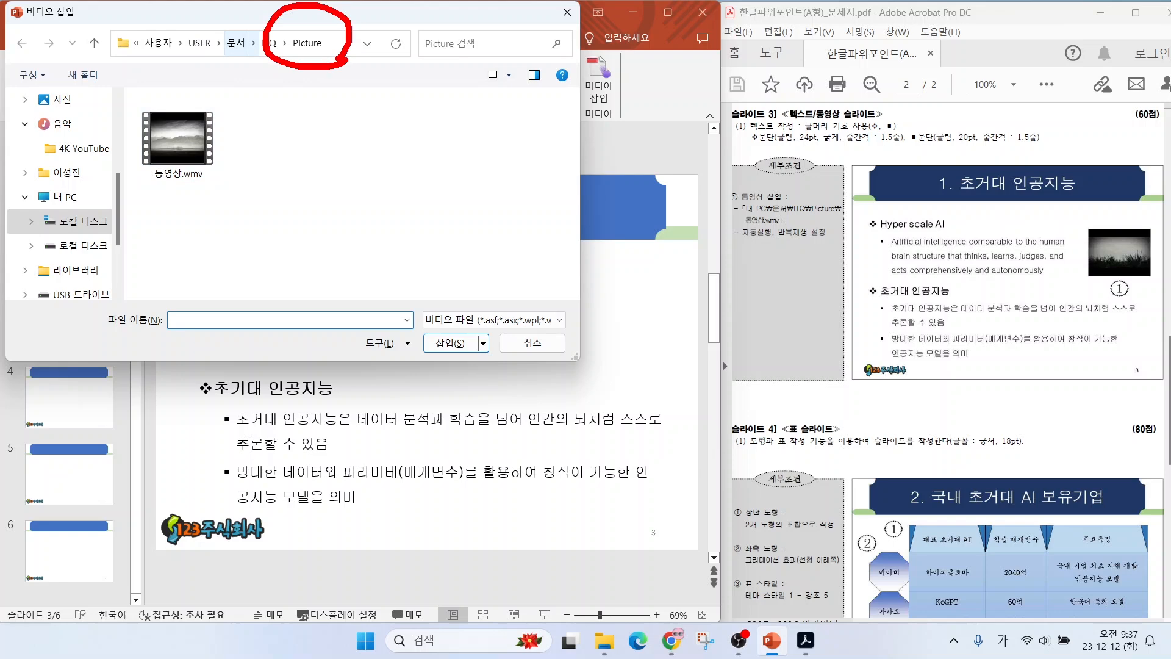
left_click_drag(188, 156, 238, 202)
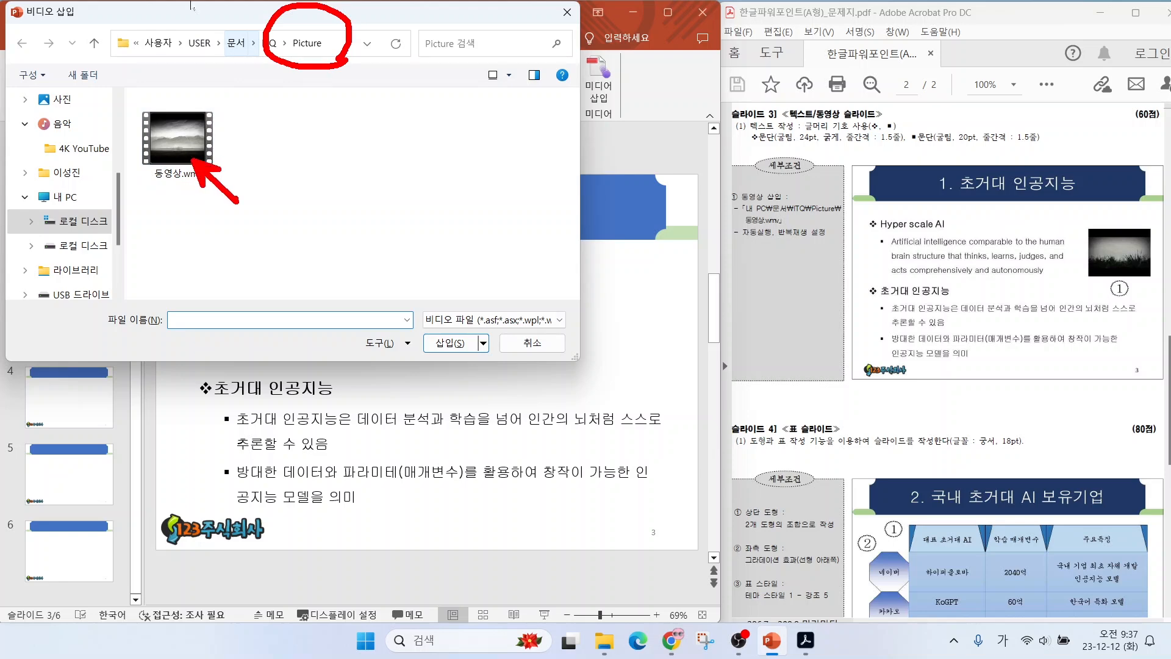
key("Escape")
left_click(177, 139)
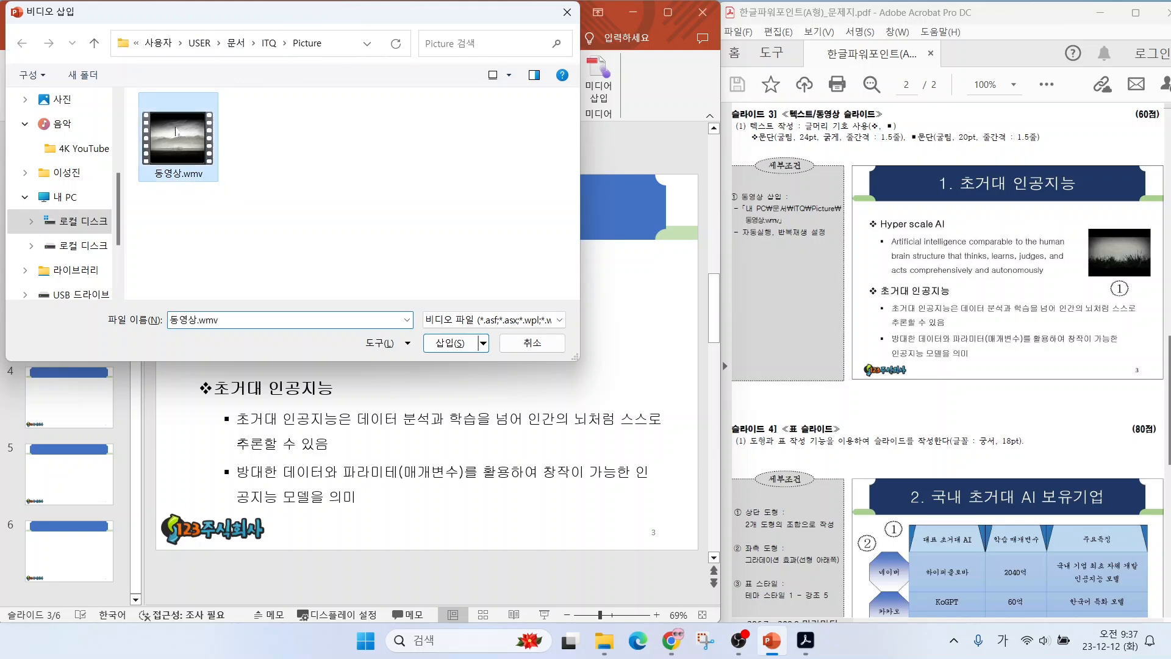
left_click(449, 344)
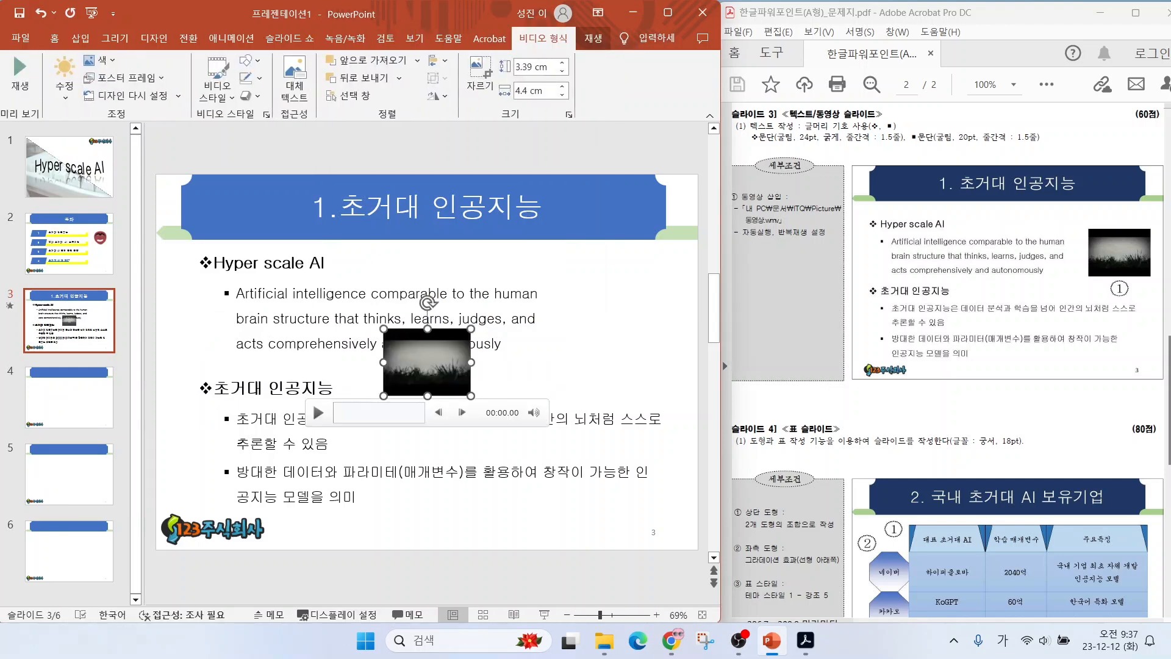
Move the inserted video on slide 3 to the empty space beside the English paragraph
left_click_drag(435, 358, 619, 306)
mouse_move(823, 240)
left_mouse_down()
mouse_move(741, 249)
mouse_move(833, 194)
mouse_move(799, 257)
mouse_move(732, 285)
left_mouse_up()
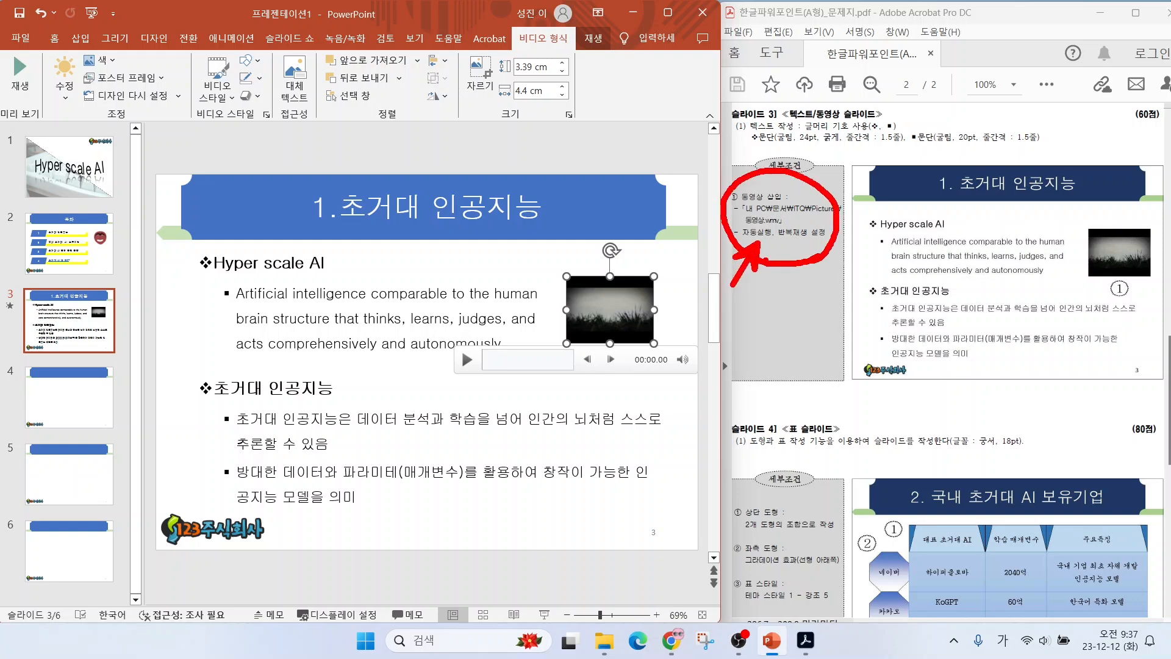
left_click_drag(808, 251, 831, 289)
mouse_move(610, 41)
left_mouse_down()
mouse_move(558, 27)
mouse_move(613, 44)
left_mouse_up()
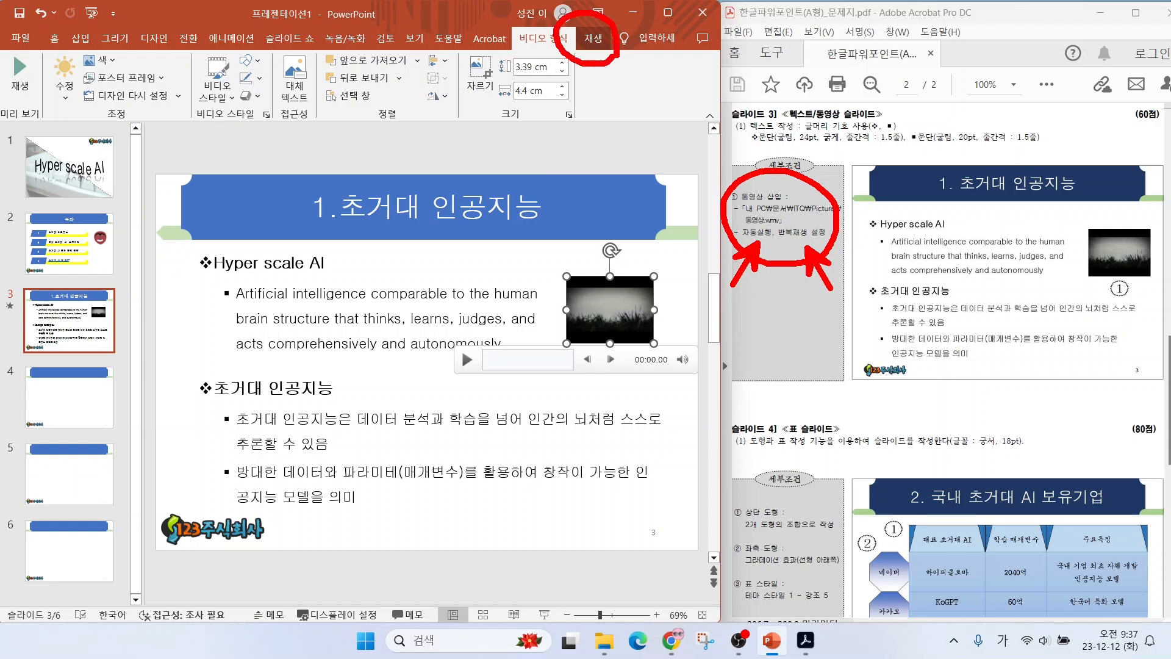
key("Escape")
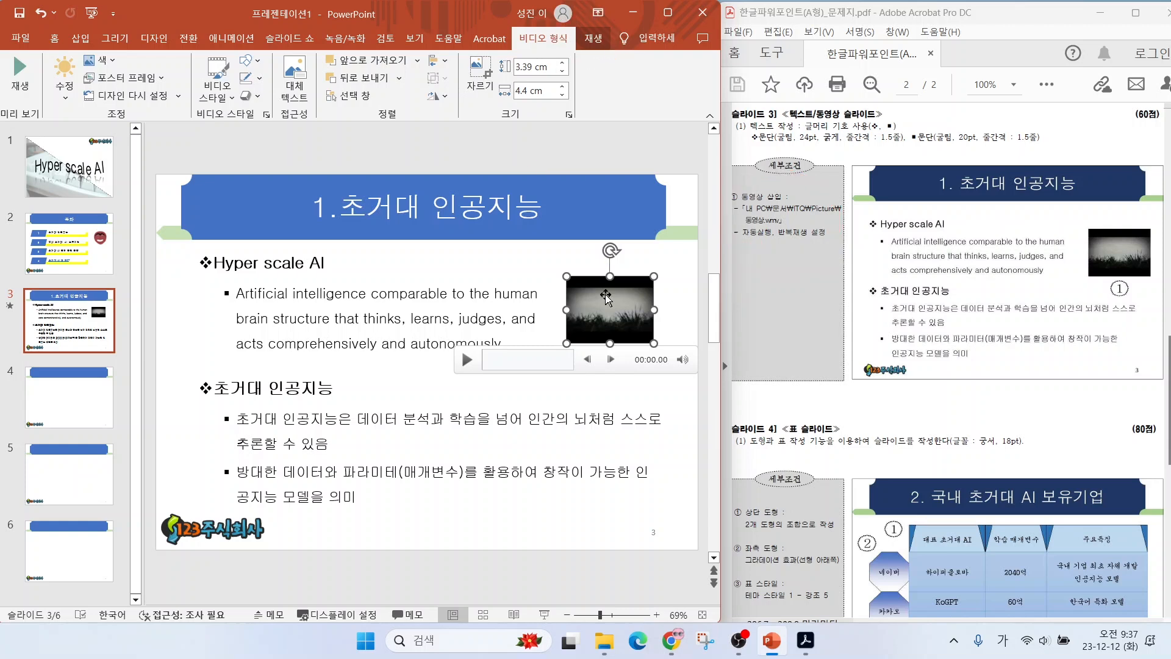
Set the video's start option to 자동 실행 and turn on 반복 재생
left_click(594, 40)
left_click(460, 61)
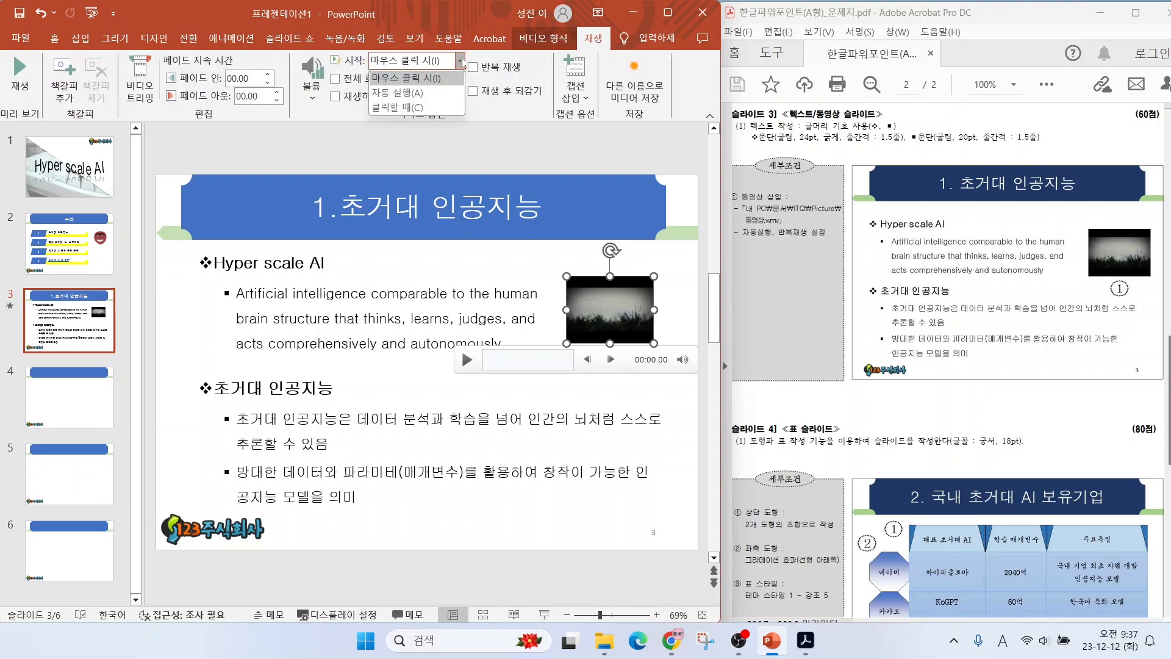
left_click(413, 95)
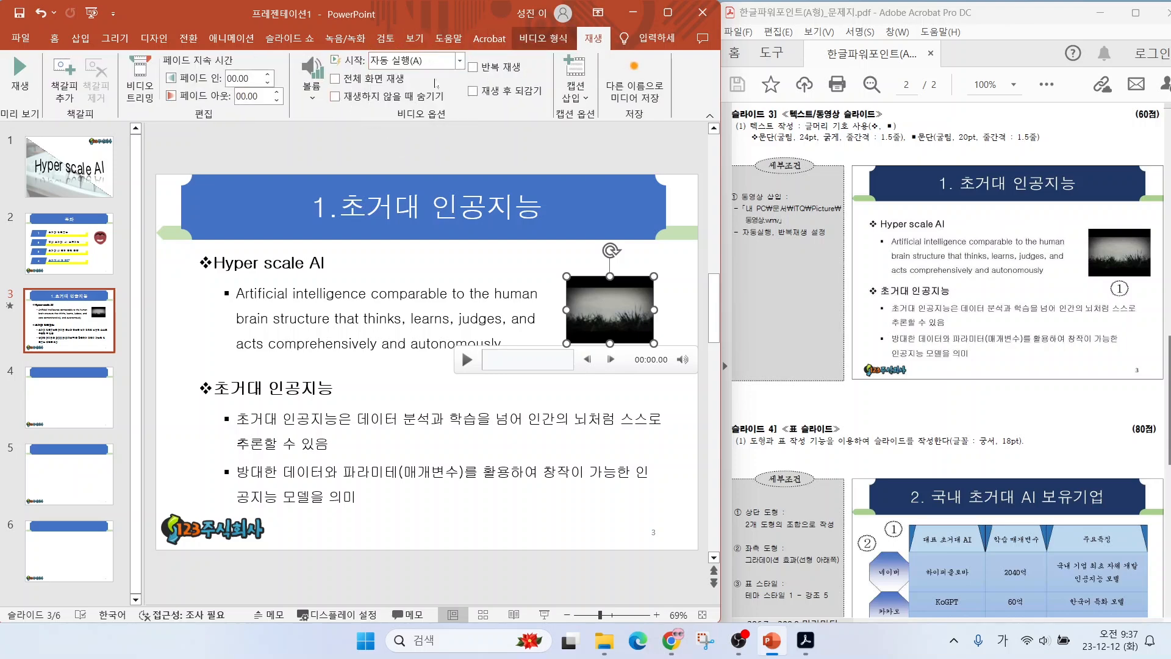
left_click(480, 68)
left_click(473, 67)
left_click(179, 346)
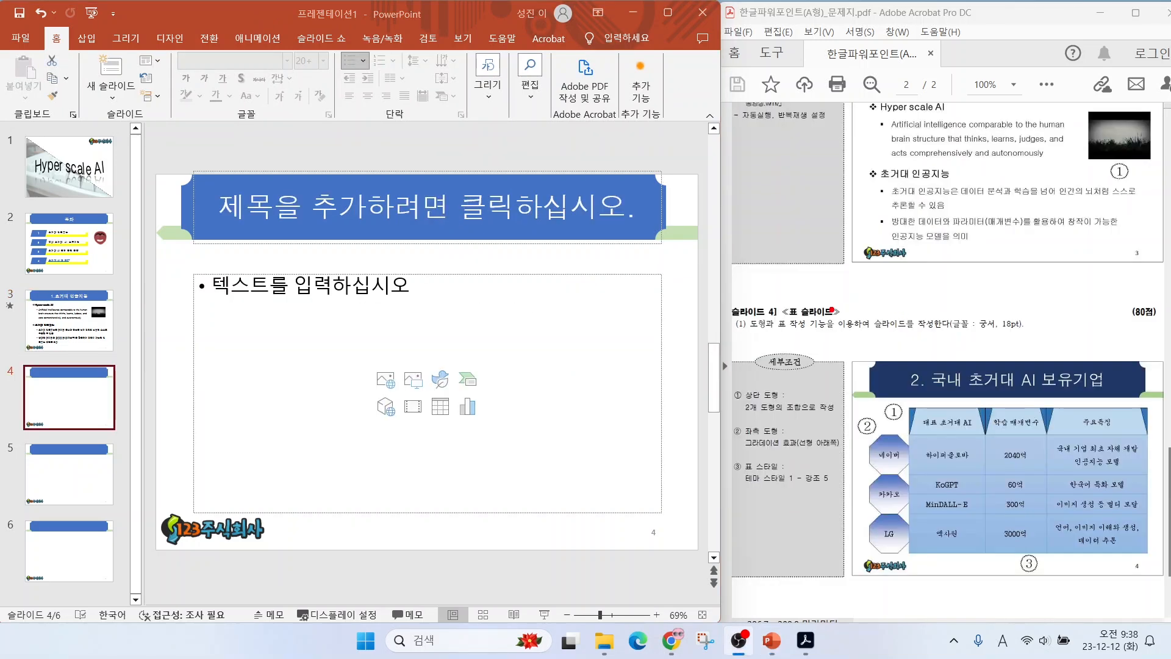
Enter "2. 국내 초거대 AI 보유기업" as the title of slide 4
left_click_drag(812, 301, 857, 263)
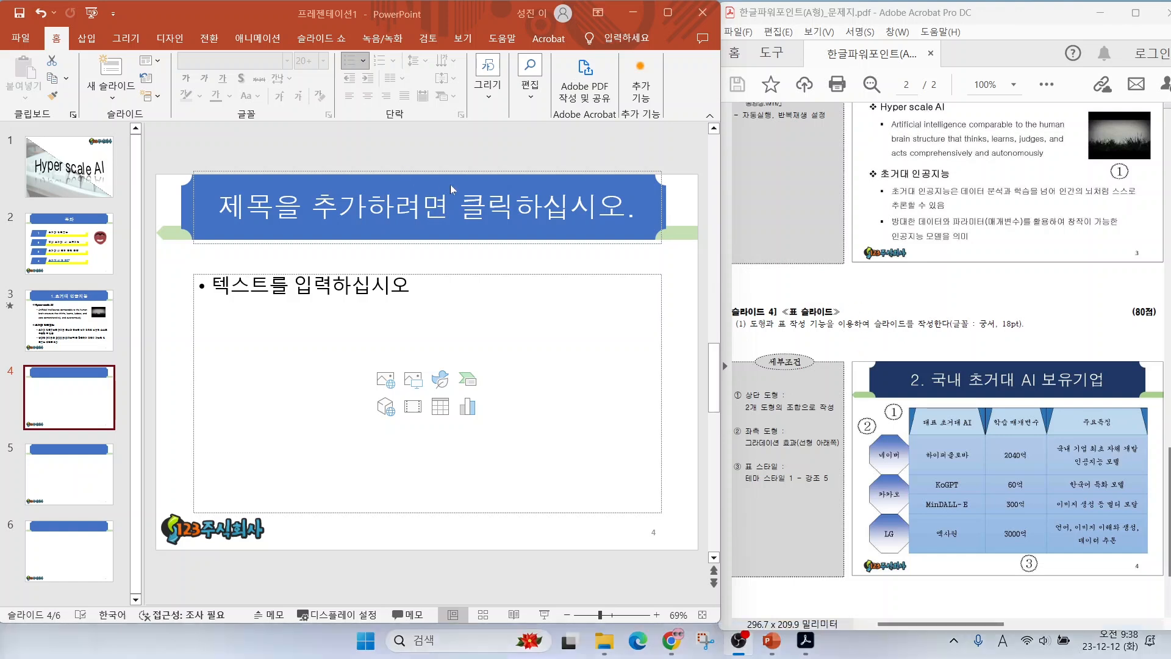
left_click(430, 215)
type("2.")
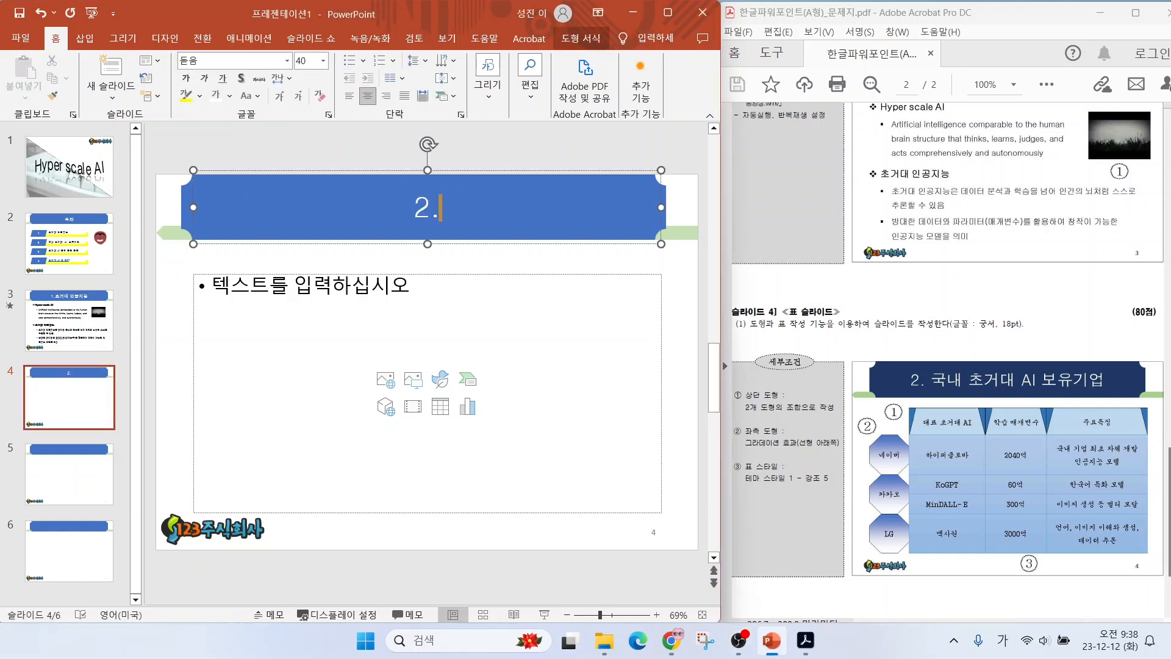
type(" 국내 초거대 AI 보유")
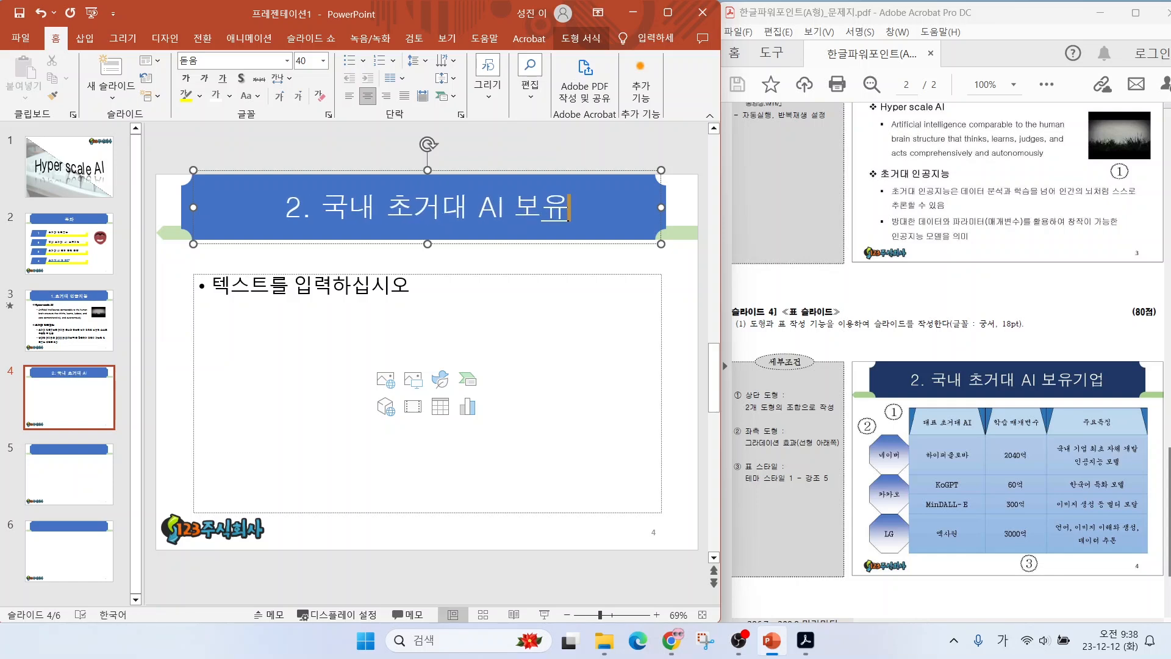
type("기업")
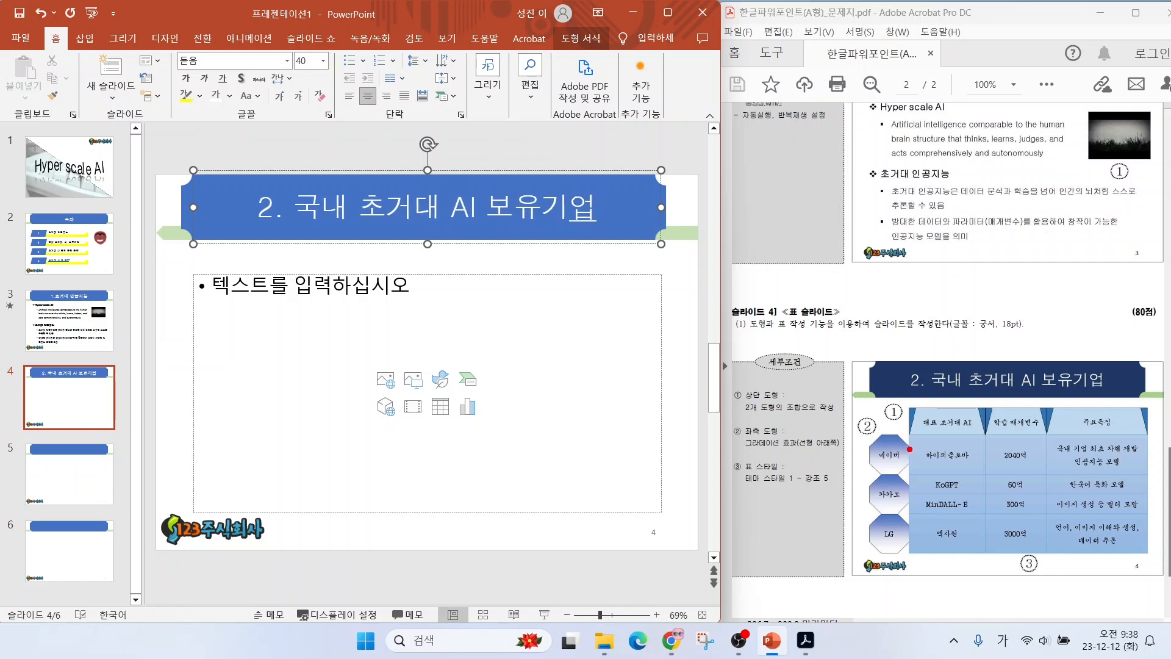
left_click_drag(903, 469, 1140, 469)
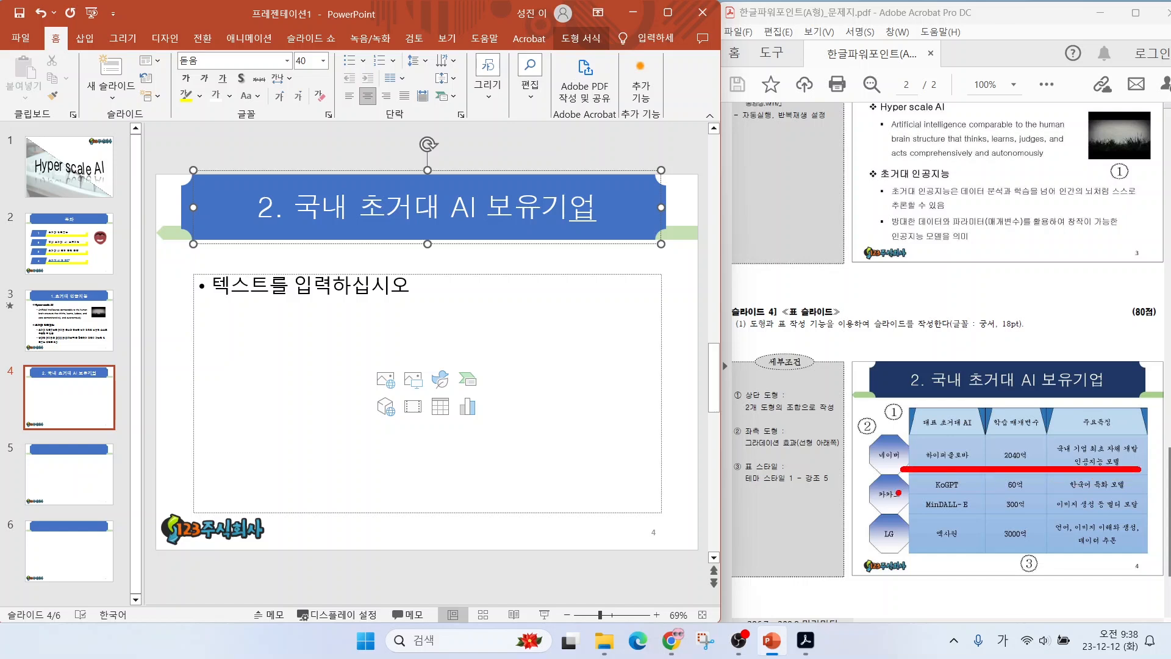
left_click_drag(895, 493, 1158, 492)
left_click_drag(907, 517, 1135, 517)
left_click_drag(989, 434, 988, 561)
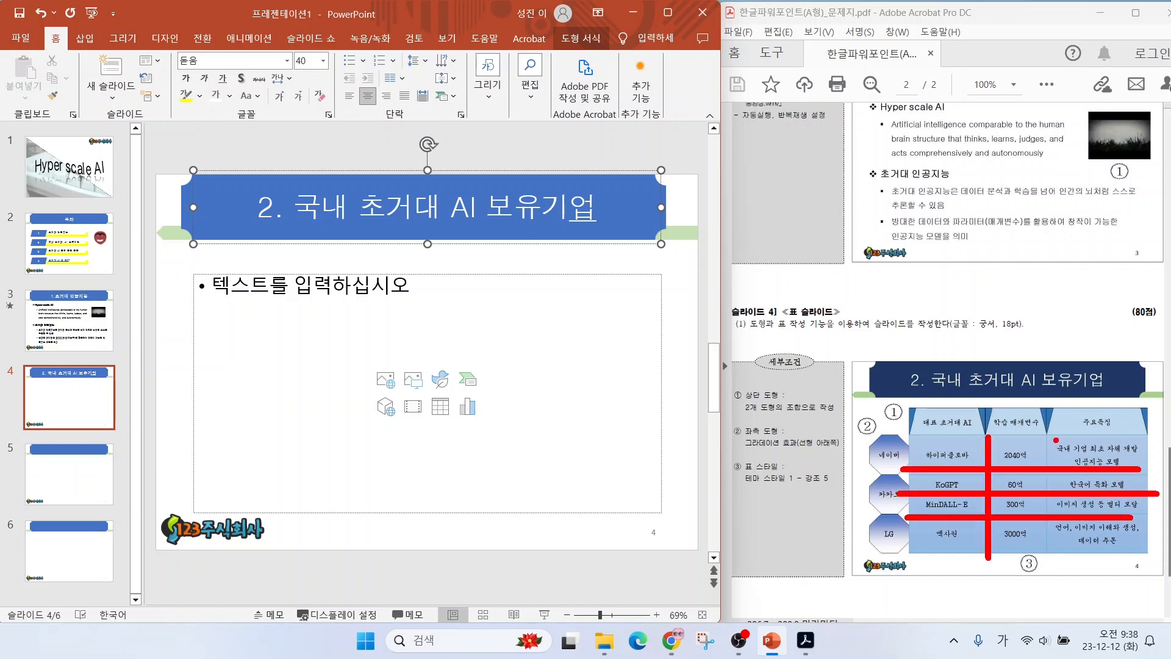
left_click_drag(1049, 434, 1048, 558)
left_click_drag(909, 433, 1147, 555)
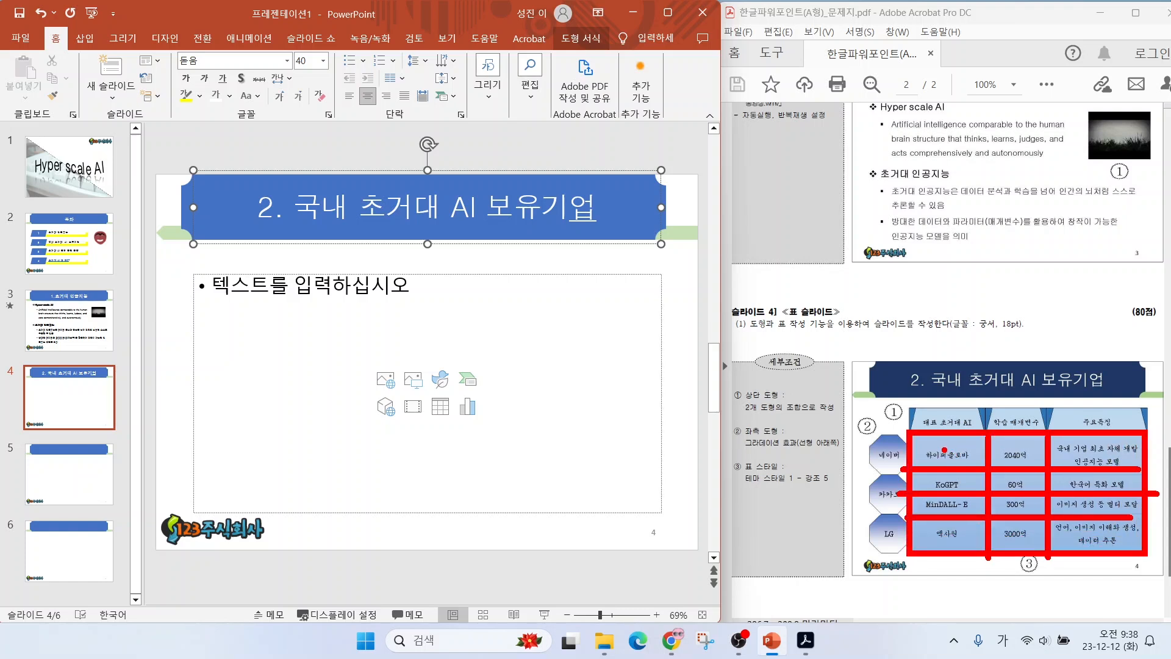
left_click_drag(927, 450, 880, 425)
left_click_drag(914, 486, 859, 475)
left_click_drag(865, 526, 919, 502)
left_click_drag(886, 566, 924, 541)
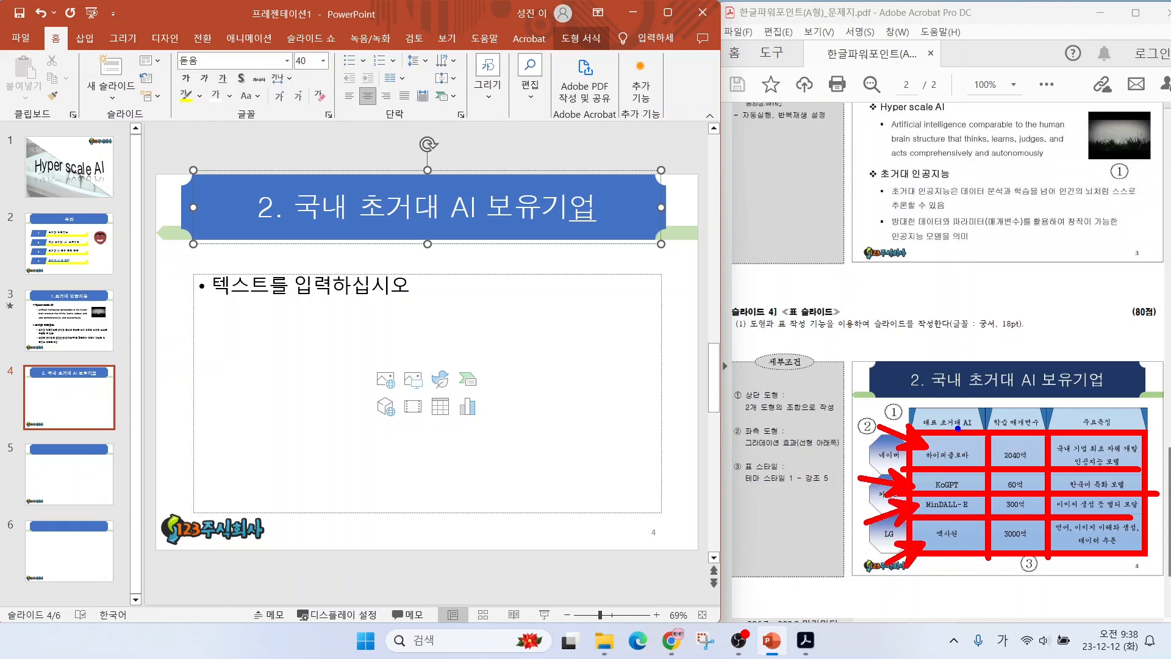
left_click_drag(957, 428, 945, 361)
left_click_drag(1014, 423, 1013, 364)
left_click_drag(1085, 439, 1140, 367)
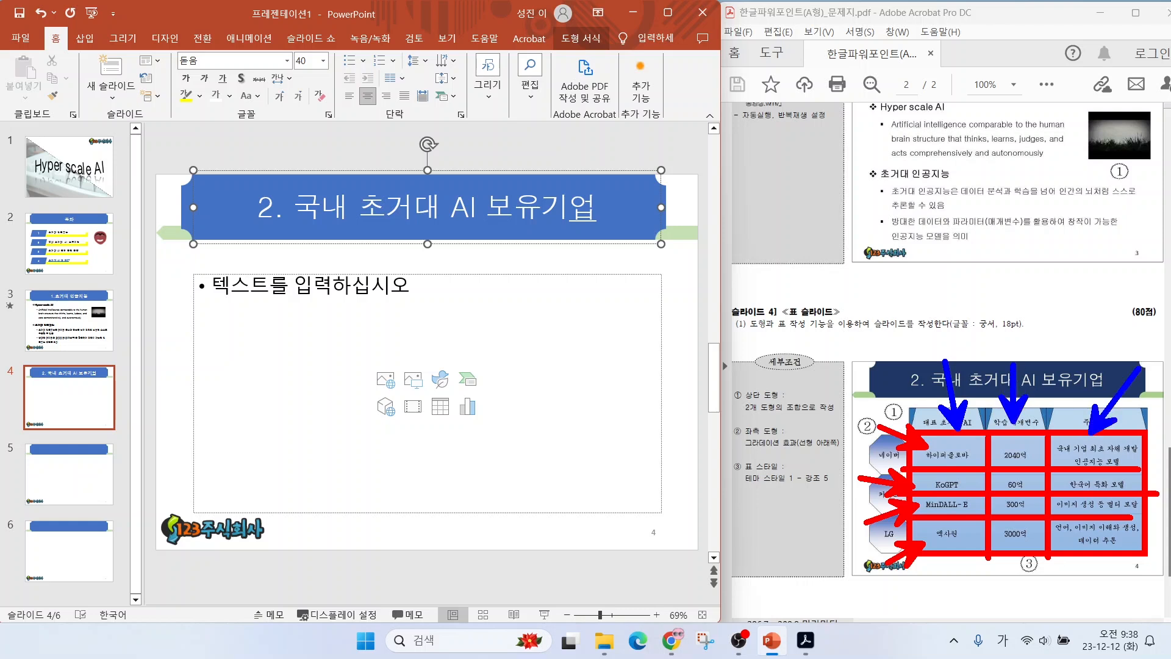
mouse_move(470, 417)
left_mouse_down()
mouse_move(425, 430)
mouse_move(467, 420)
left_mouse_up()
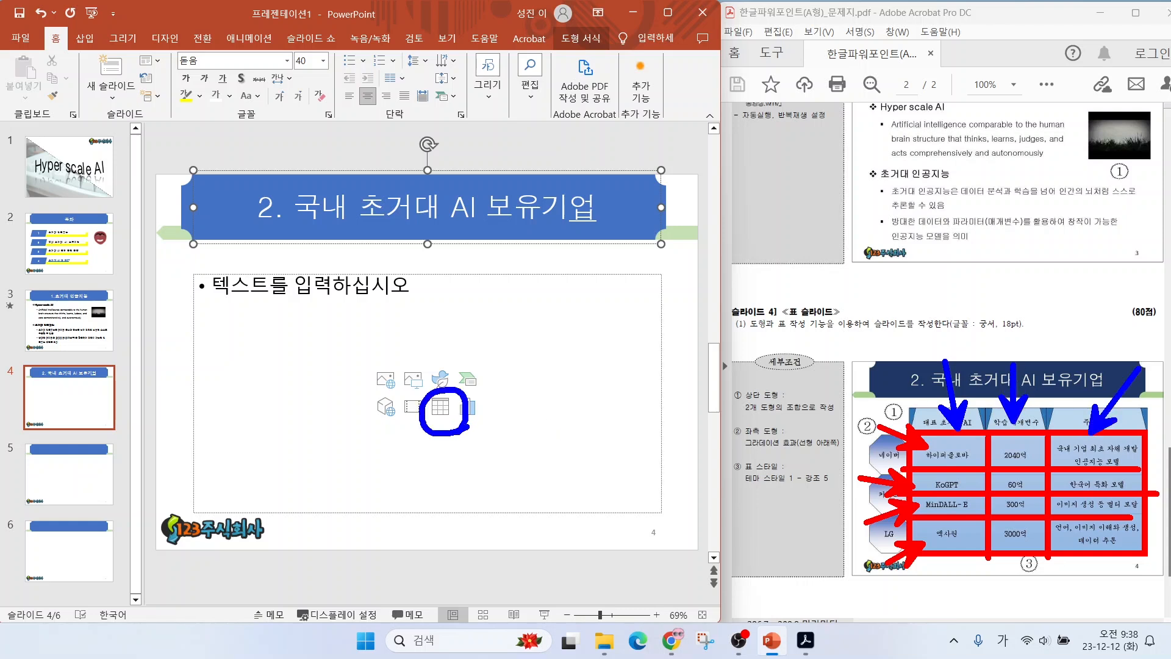
Insert a table with 3 columns and 4 rows and resize it, leaving room for shapes above and to its left
left_click(440, 407)
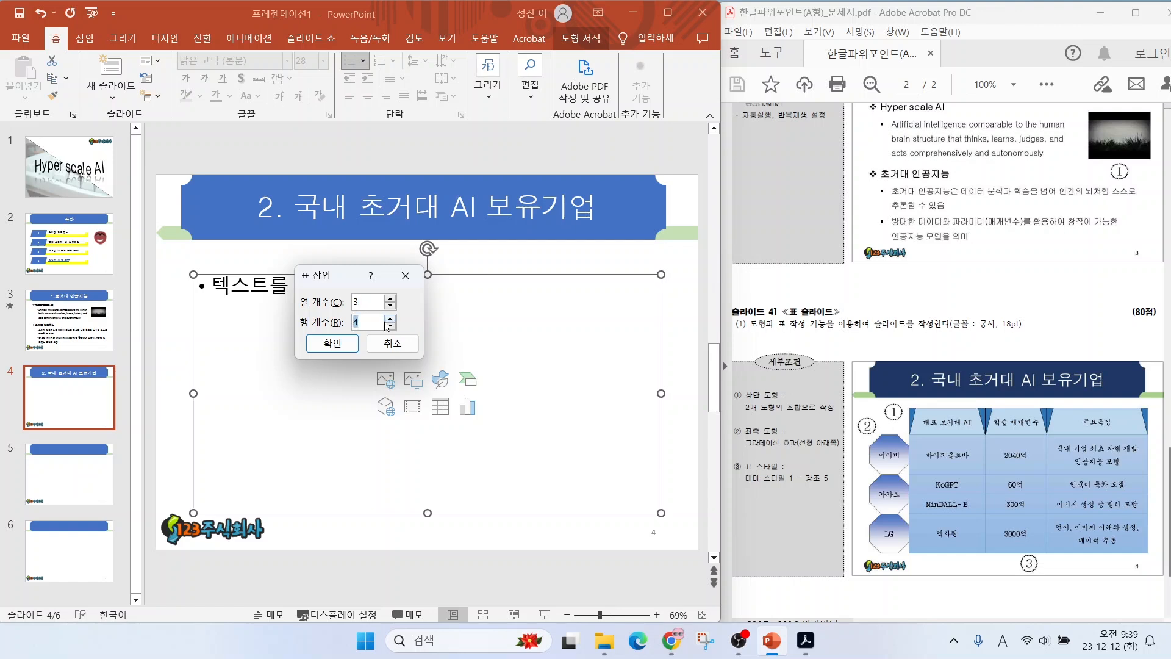
left_click(333, 343)
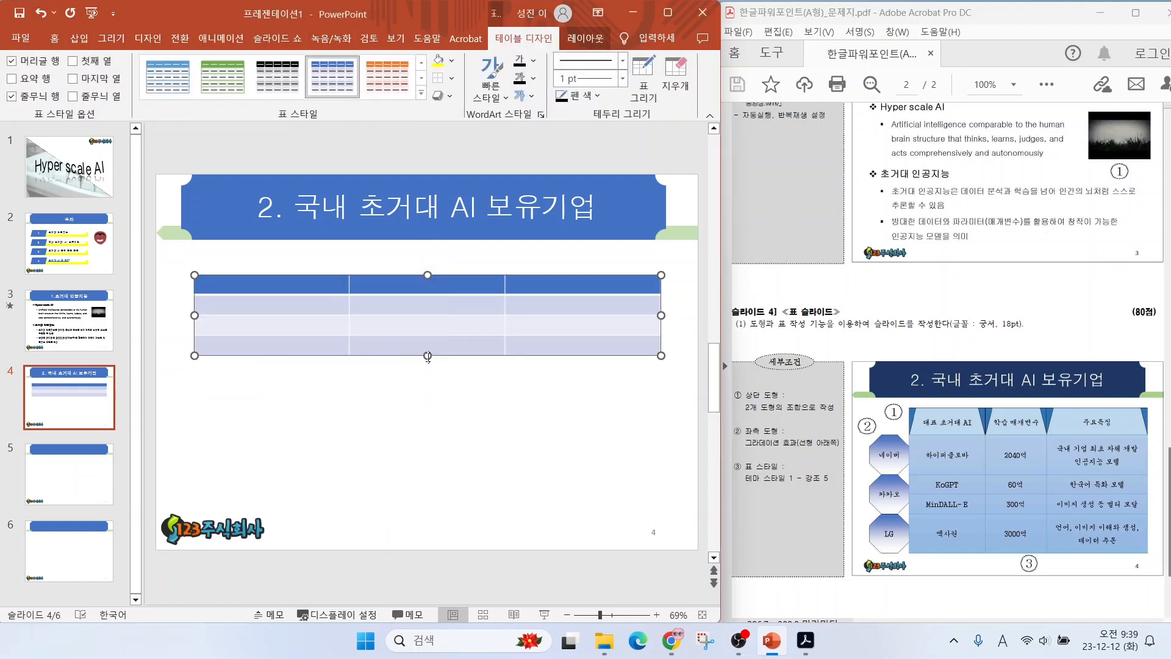
left_click_drag(428, 357, 428, 493)
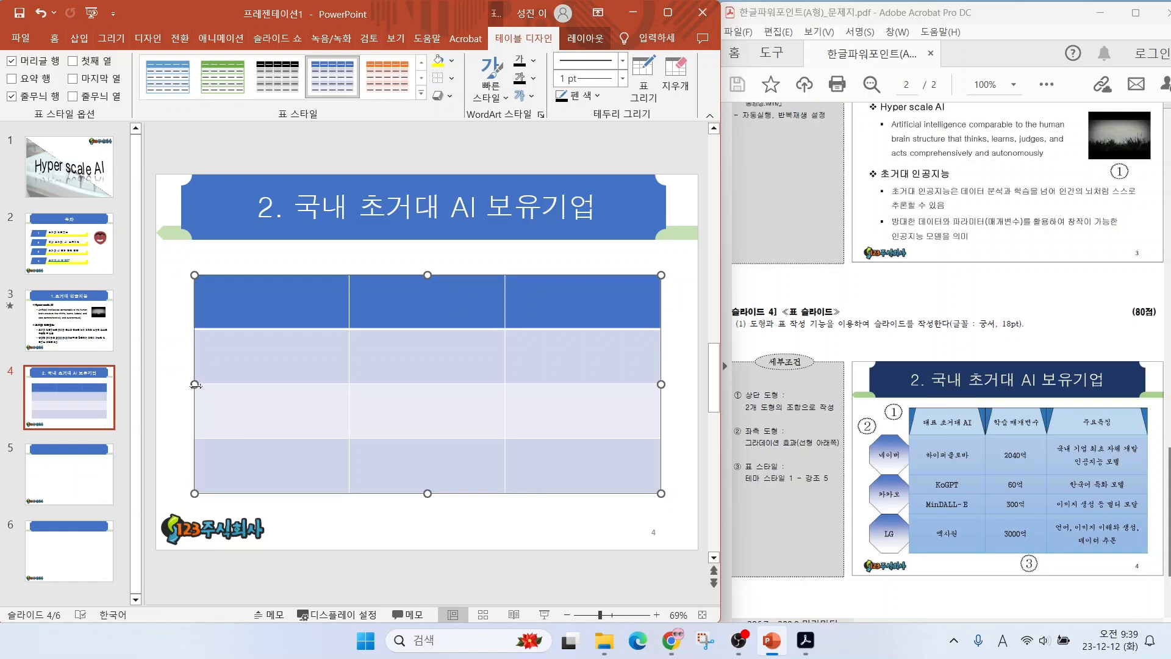
left_click_drag(195, 385, 257, 390)
left_click_drag(458, 275, 450, 311)
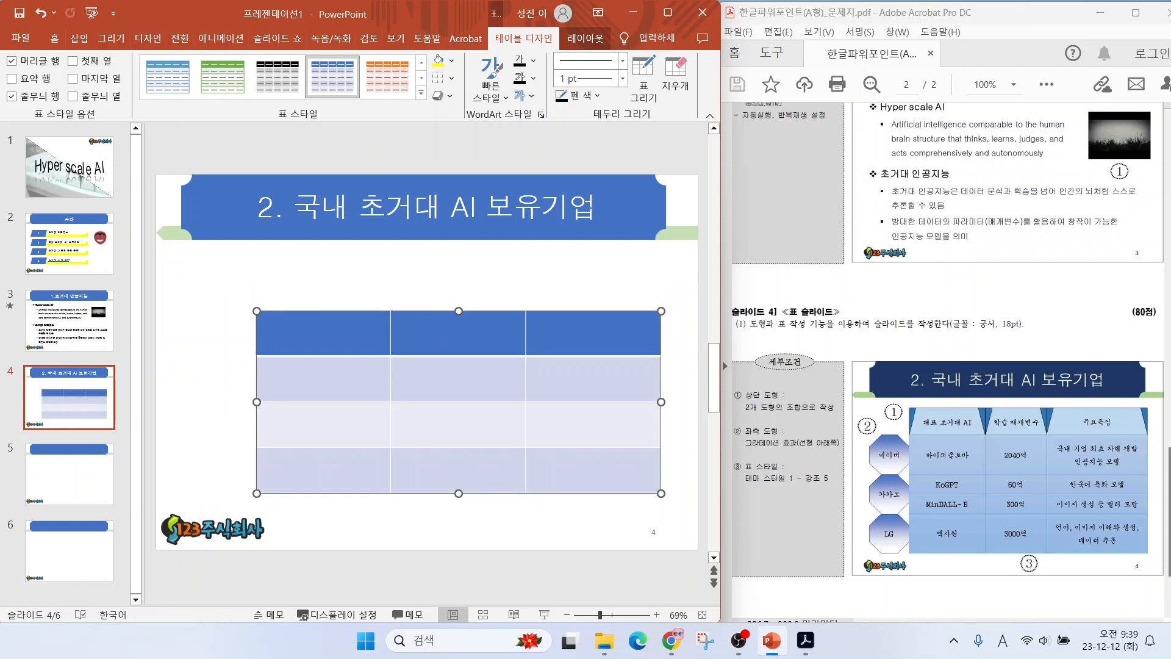
Fill the table's first column, from the first row down, with 하이퍼클로바, KoGPT, MinDALL-E and 엑시원
type("gkdl")
key("BackSpace")
key("BackSpace")
key("BackSpace")
key("Hangul")
type("하이퍼클로바")
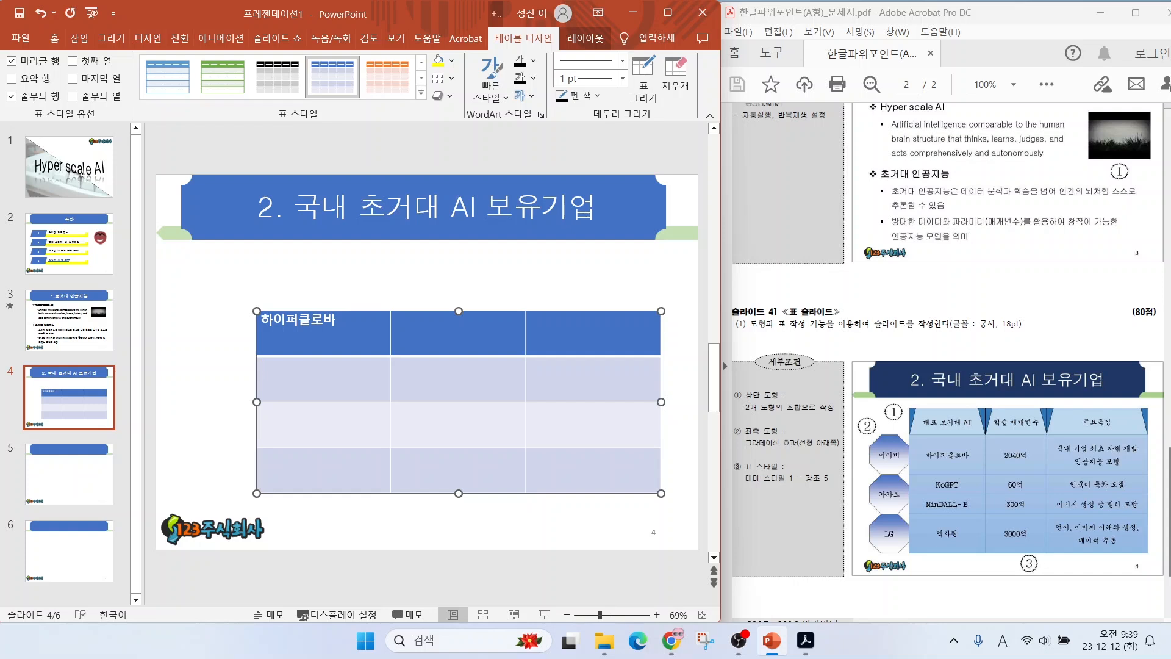
key("Hangul")
key("Down")
type("KoGPT")
key("Down")
type("MinDALL-E")
key("Hangul")
key("Down")
type("엑시원")
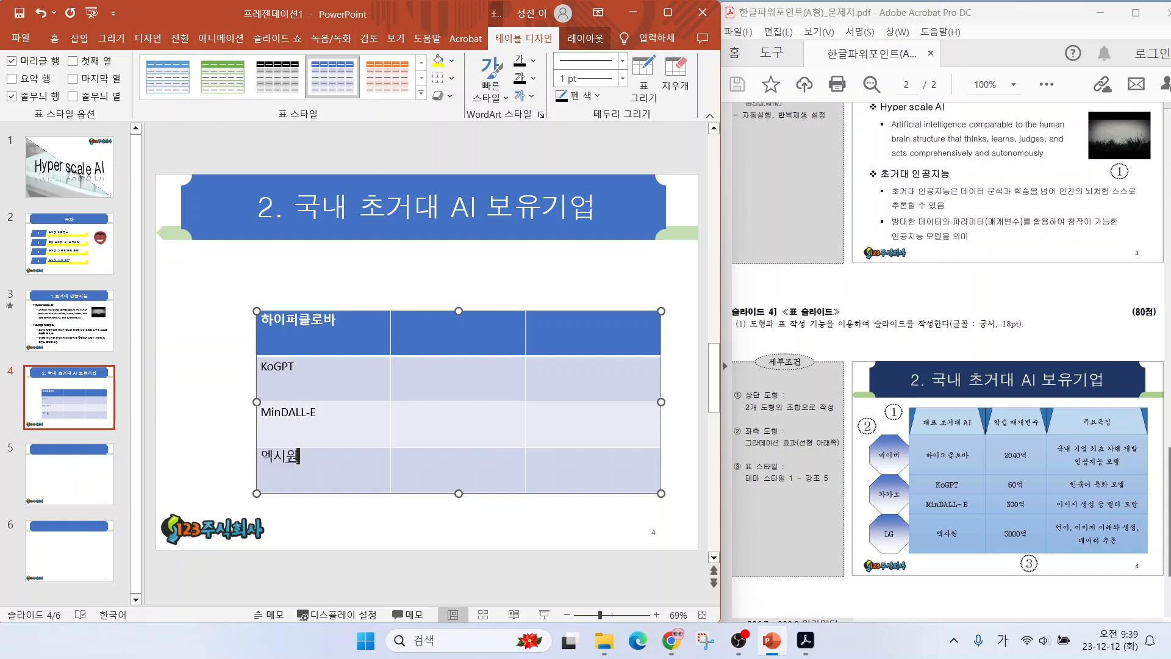
Fill the table's second column, from the first row down, with 2040억, 60억, 300억 and 3000억
key("Up")
key("Up")
key("Up")
key("Right")
type("2040억")
key("Down")
type("60억")
key("Down")
type("300억")
key("Down")
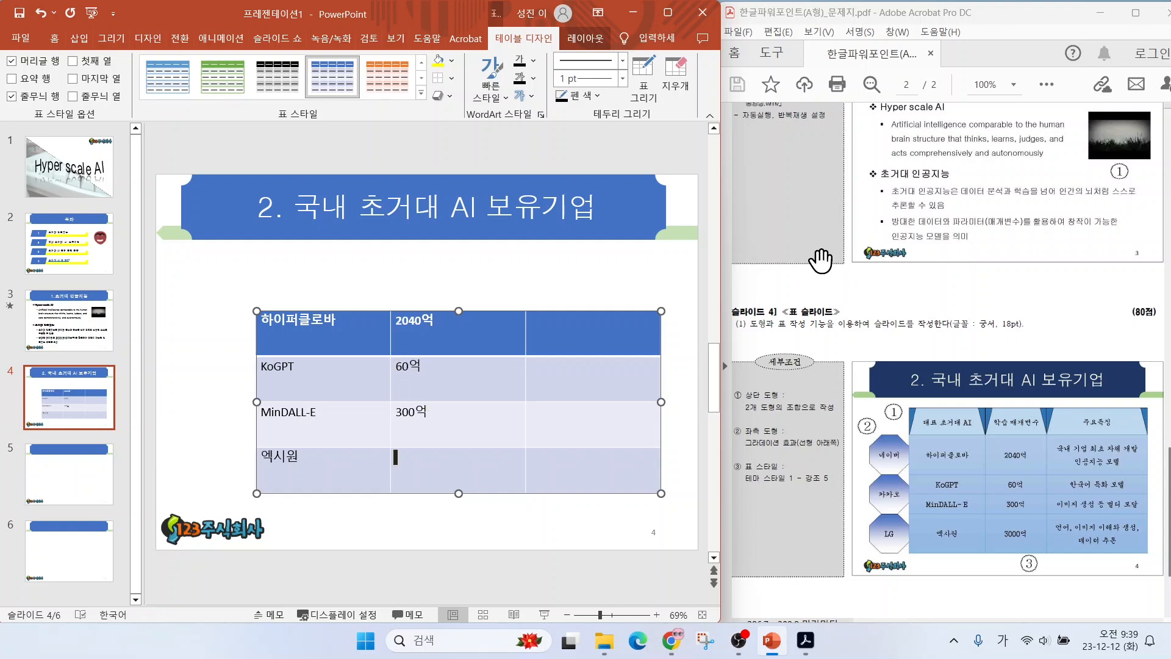
type("3000억")
Narrow the first two table columns and enter "국내 기업 최초 자체 개발 인공지능 모델" and "한국어 특화 모델" atop the third column
left_click_drag(390, 339, 374, 339)
left_click_drag(526, 327, 476, 326)
type("국내 기업 최초 잧")
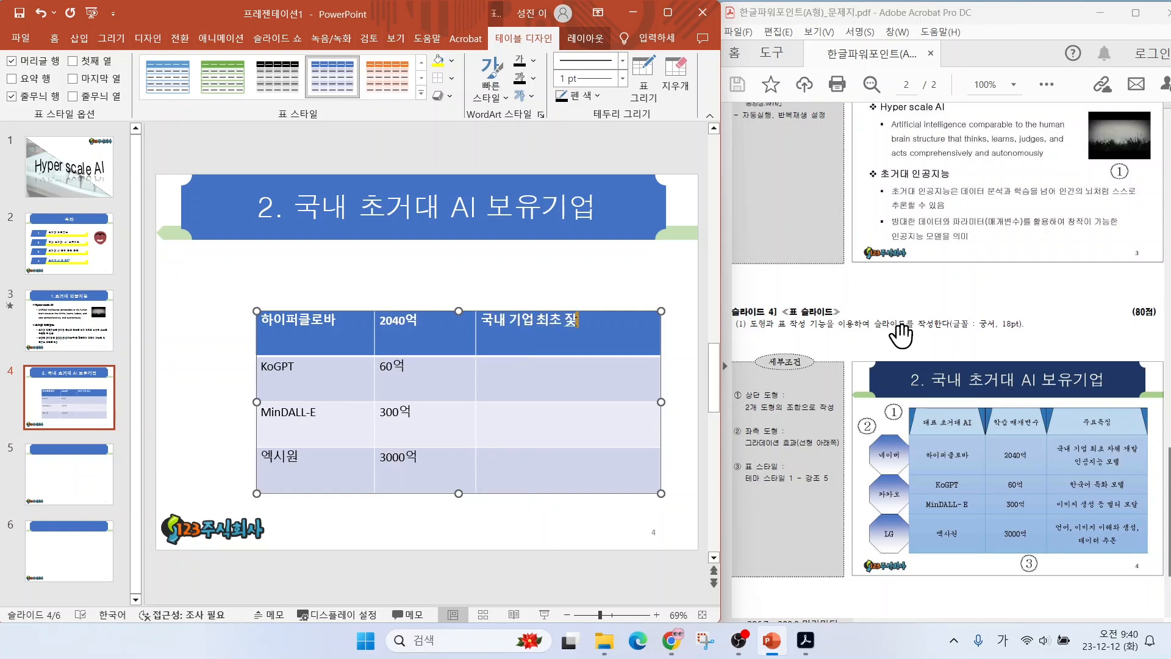
key("BackSpace")
type("자체 개발 인공지능 모델")
key("Down")
type("한국어 특화 모델")
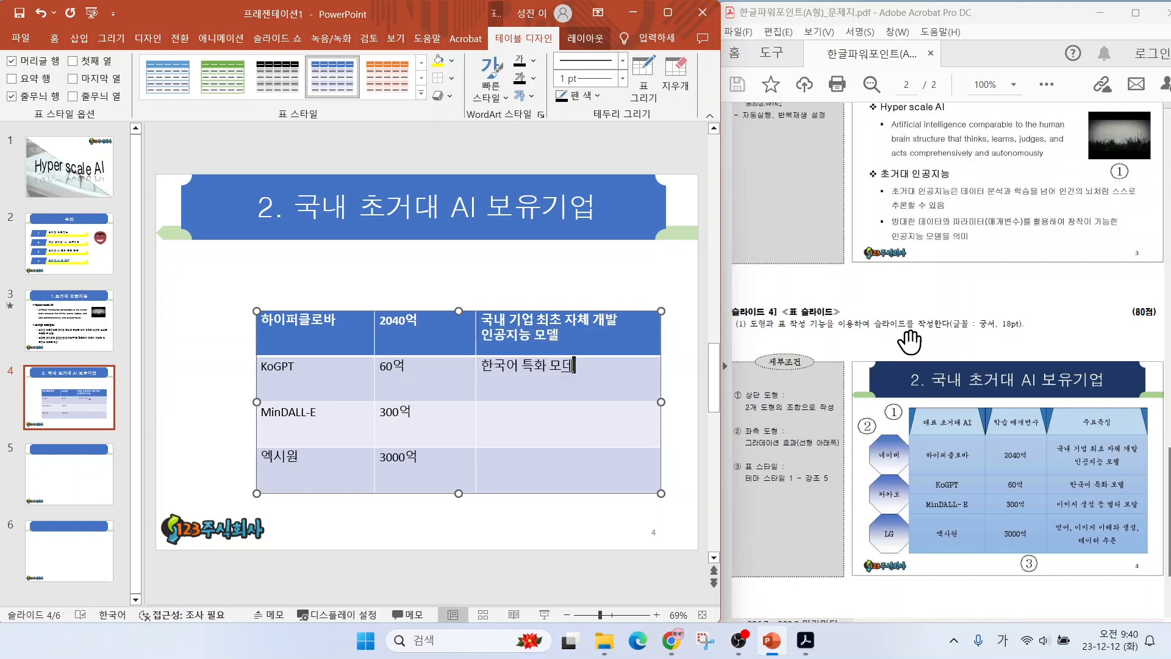
Fill the third column's last two cells with "이미지 생성 등 멀티 모달" and "언어, 이미지 이해와 생성, 데이터 추론"
key("Down")
type("이미지 생성 등 멀티 모달")
key("Down")
type("언어, 이미지")
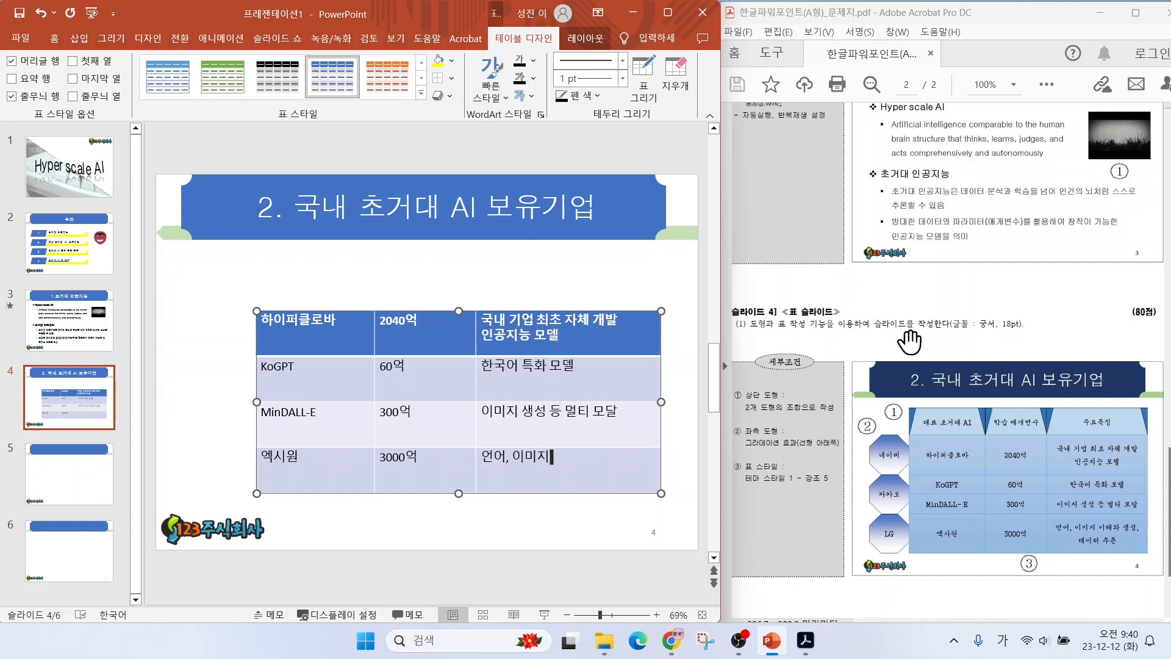
type(" 이해와 생성, 데이터 추론")
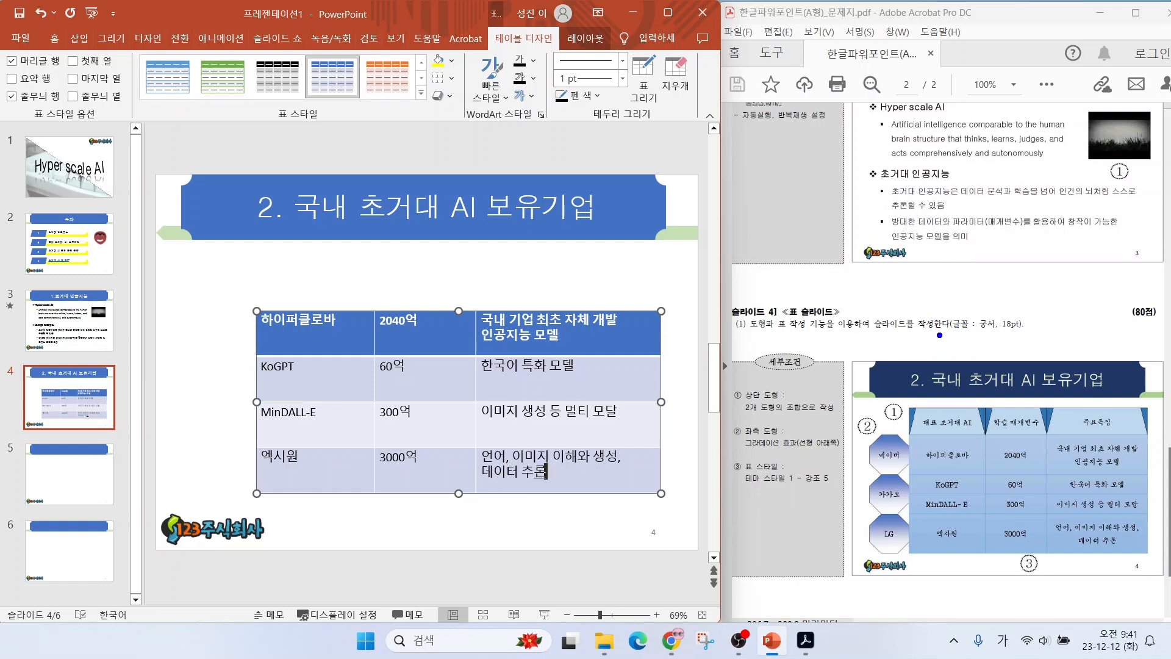
Change the font of all text in the table to 궁서
left_click_drag(939, 335, 1045, 334)
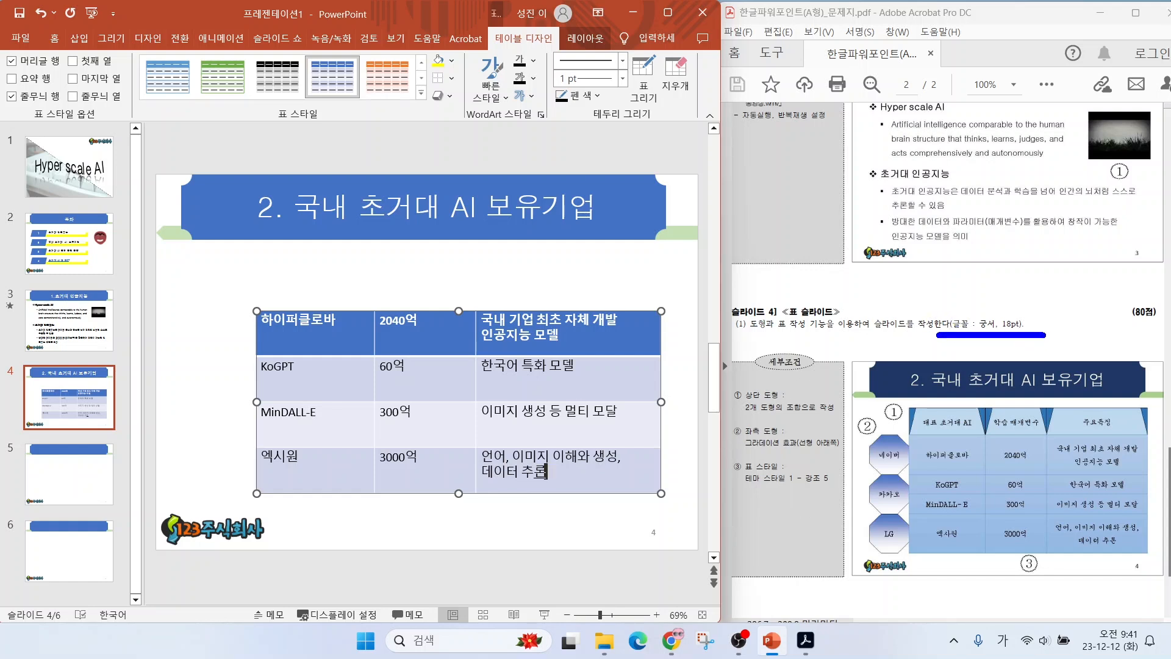
key("ctrl+a")
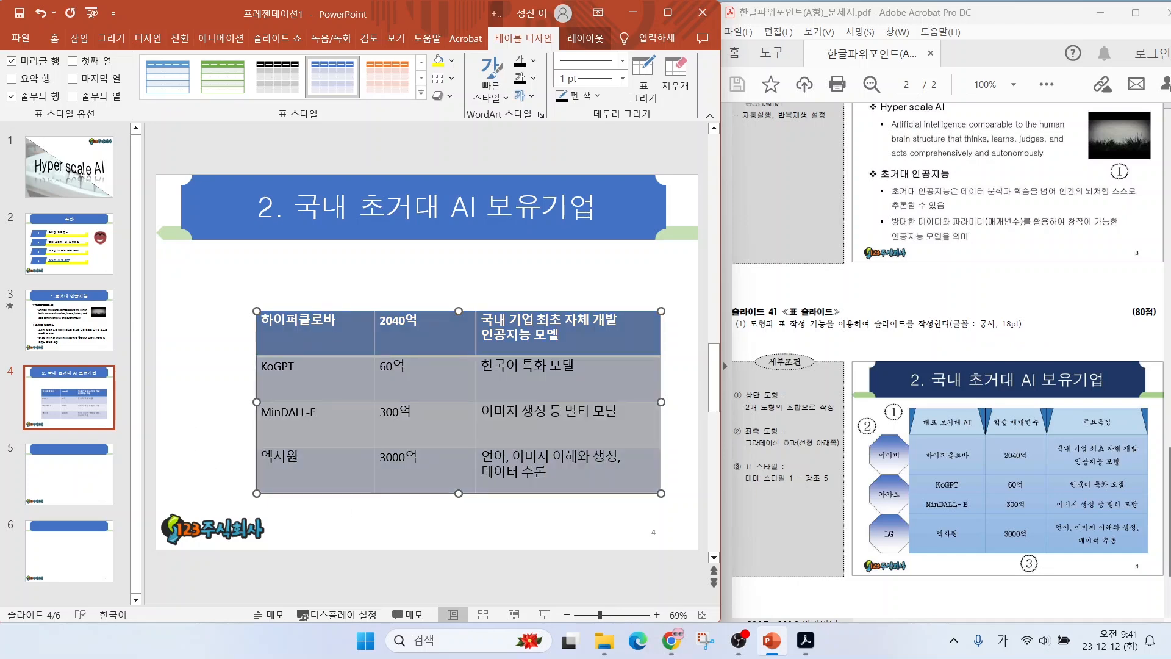
left_click(55, 37)
left_click(286, 61)
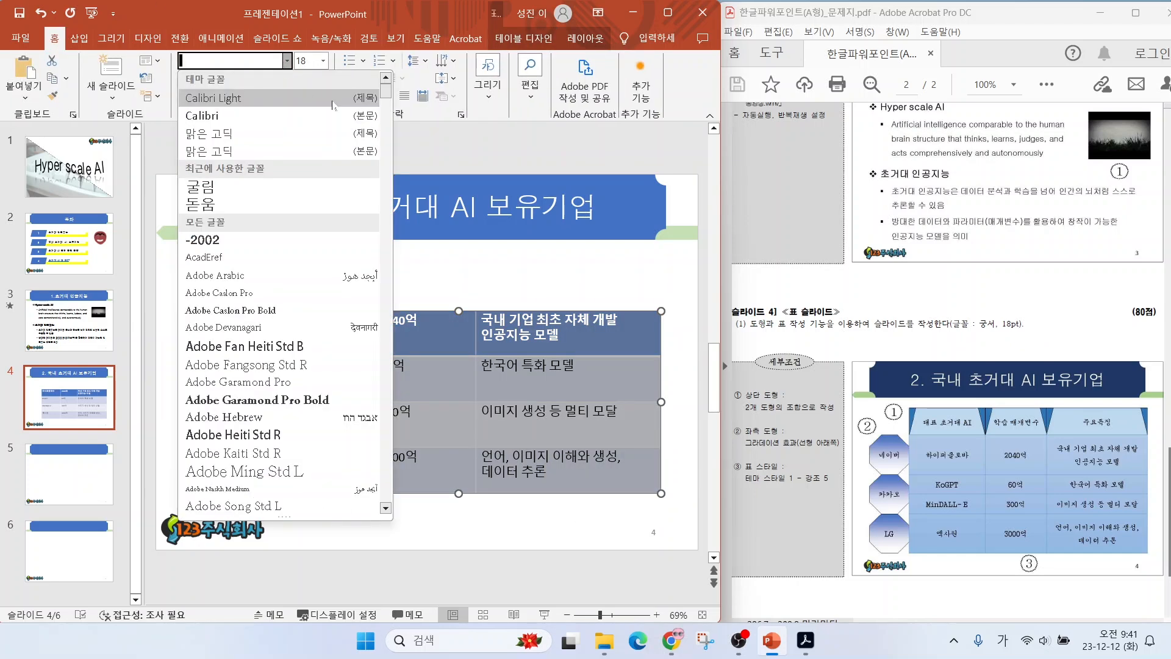
scroll(244, 287, "down", 20)
left_click(190, 279)
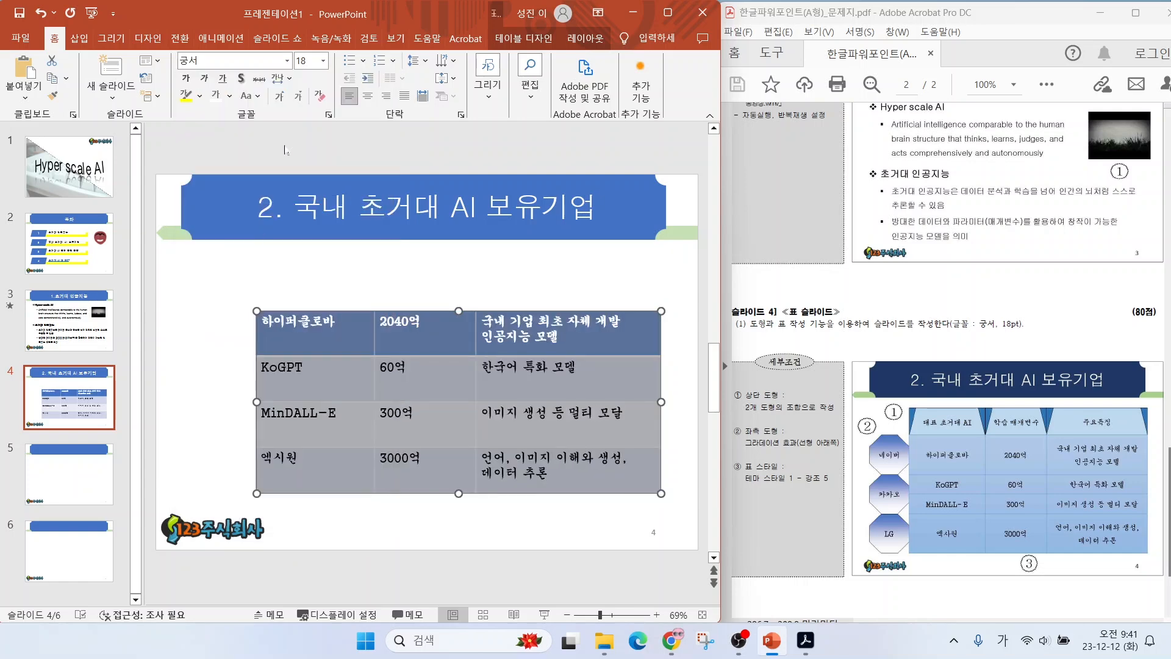
Center all the table text horizontally and align it to the vertical middle of the cells
left_click(367, 96)
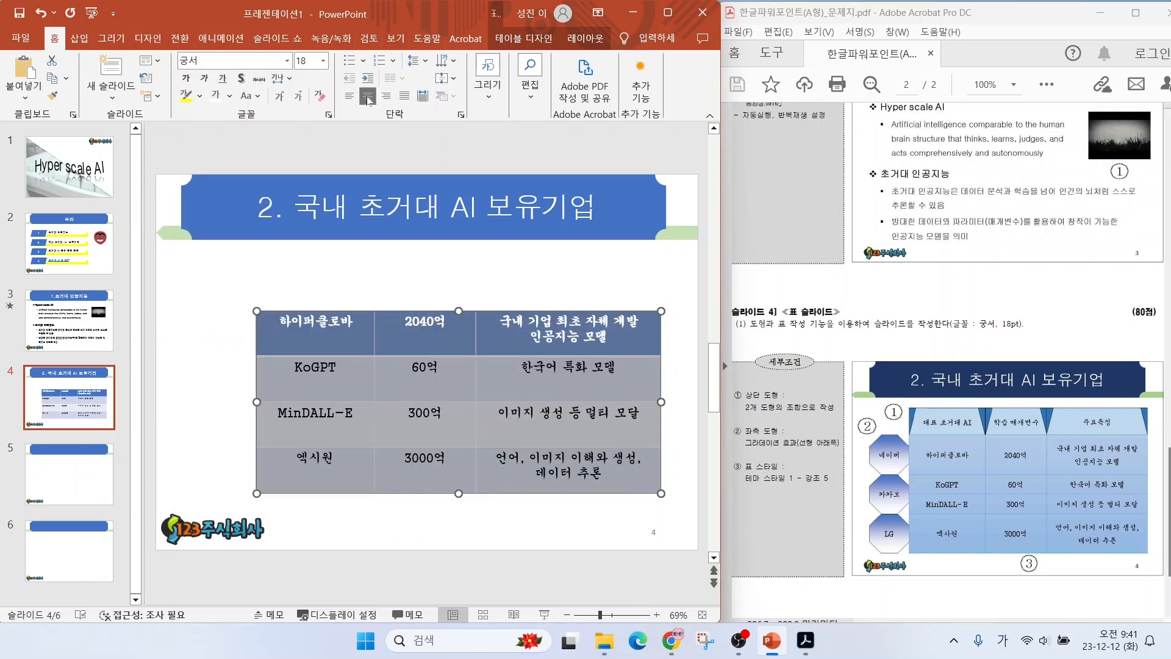
left_click(452, 82)
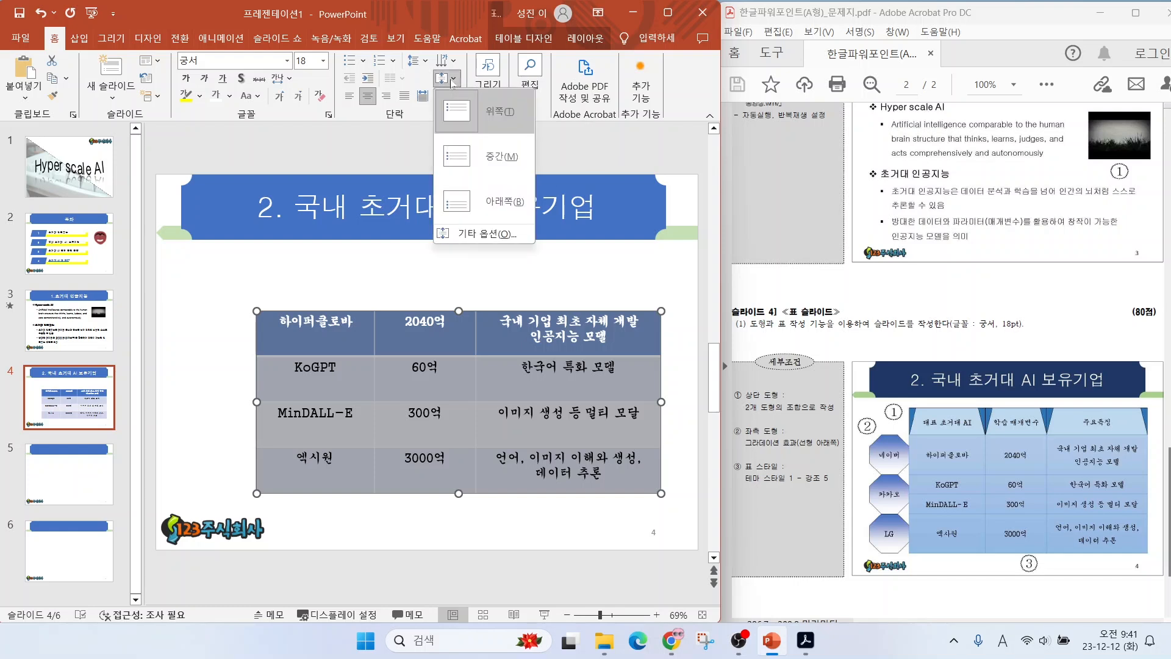
left_click(470, 157)
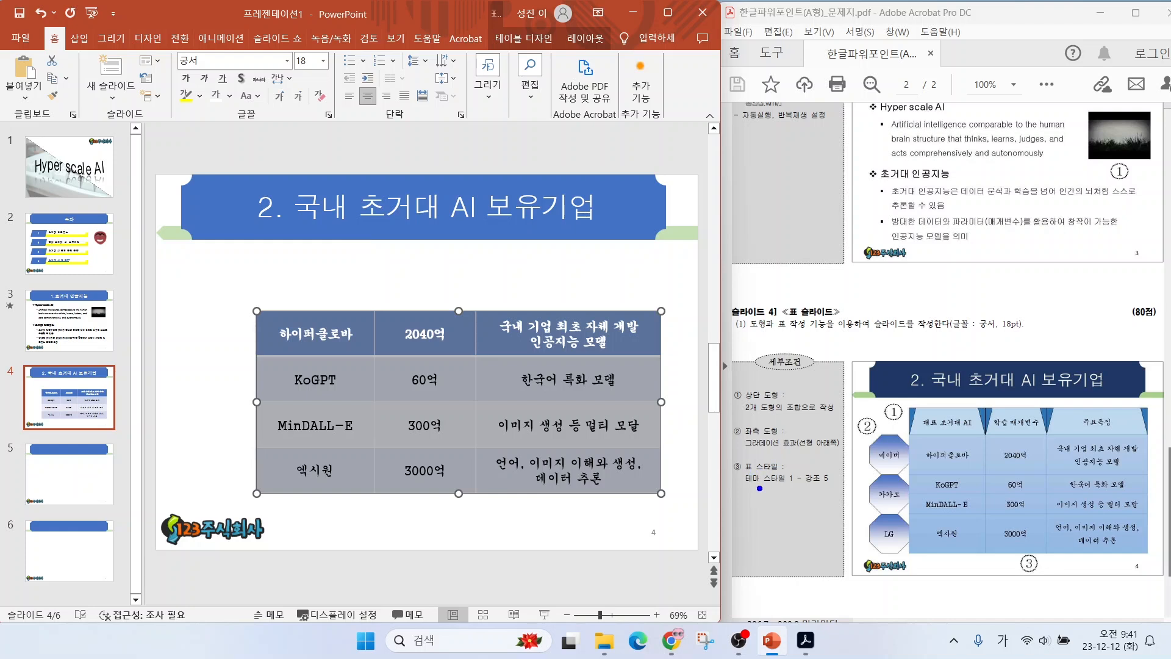
left_click_drag(758, 489, 696, 526)
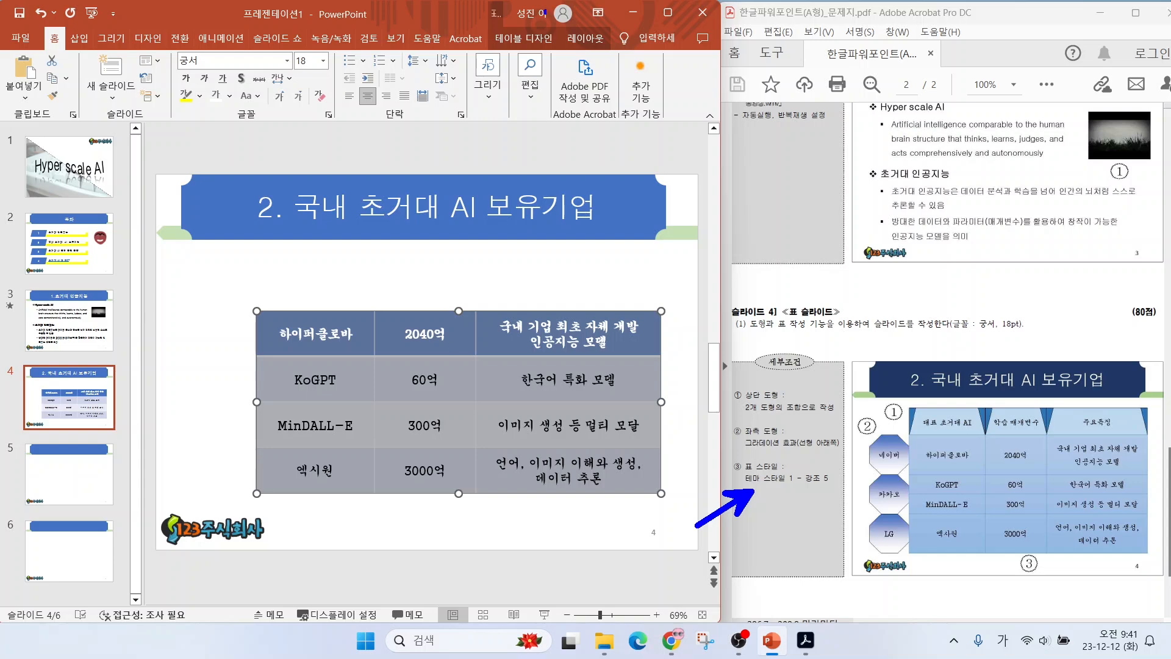
Apply the blue style from the best-match-for-document group, 테마 스타일 1, to the table
key("Escape")
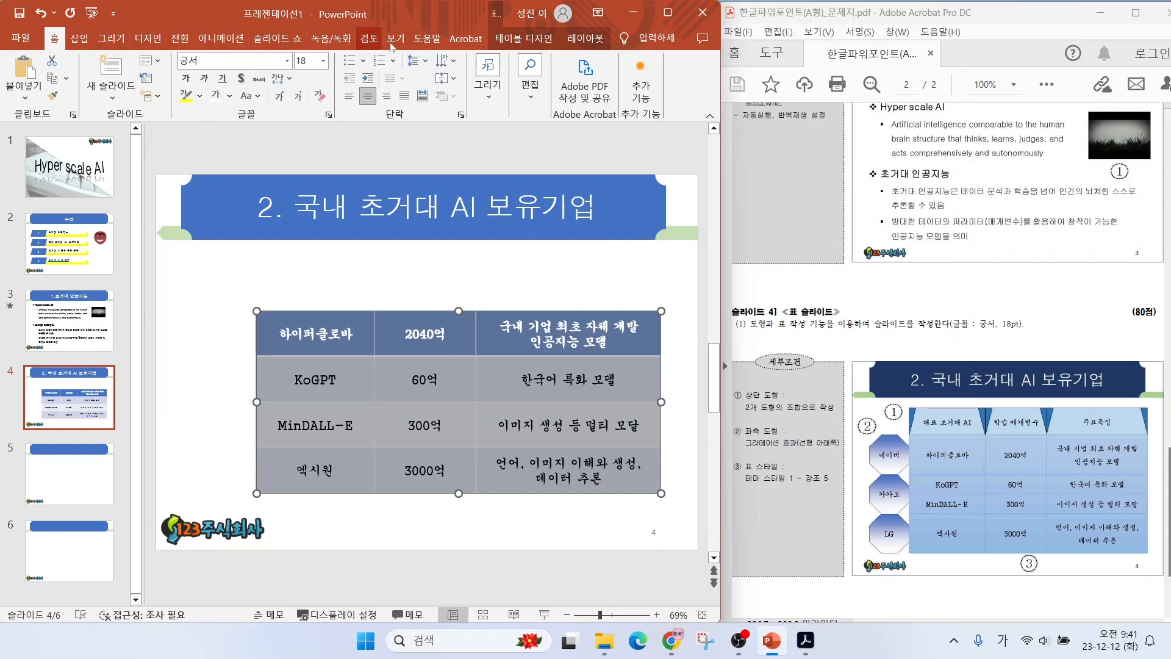
left_click(523, 38)
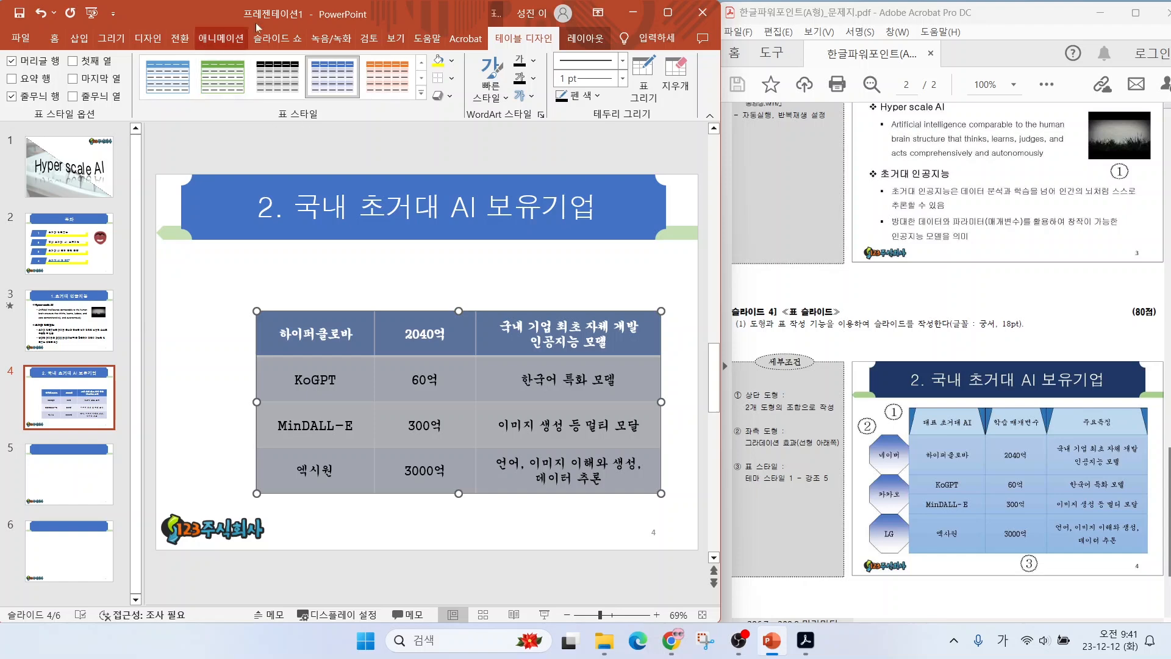
left_click(421, 93)
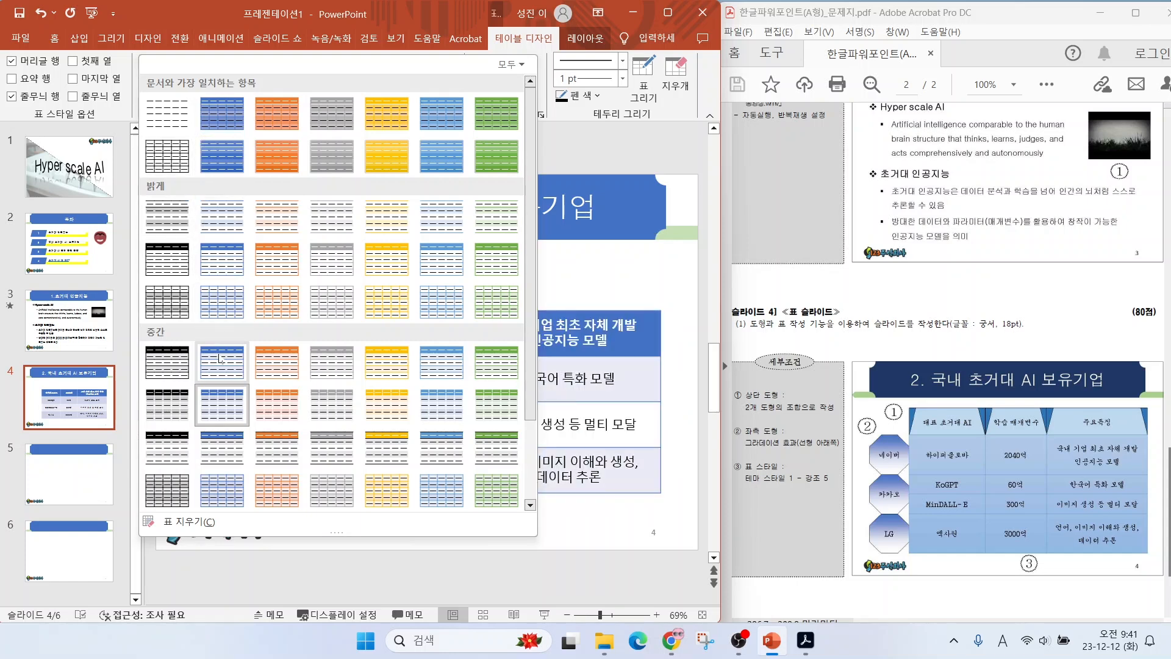
left_click(222, 111)
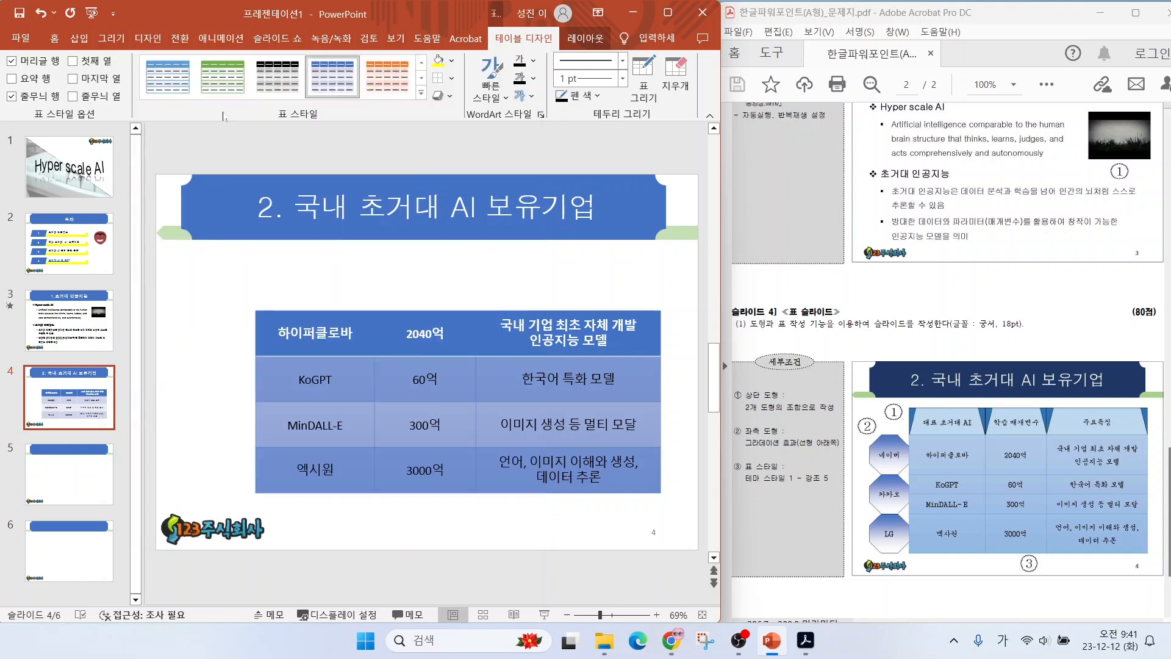
left_click(280, 160)
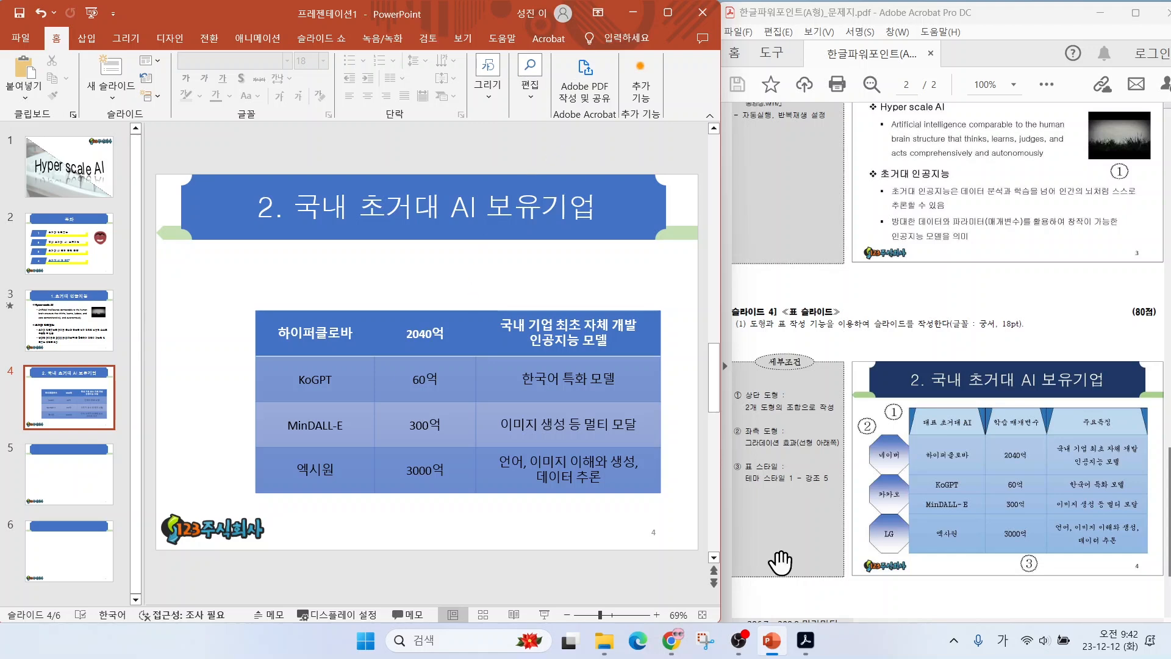
Turn off the header row (머리글 행) and banded rows (줄무늬 행) style options for the table
left_click(450, 334)
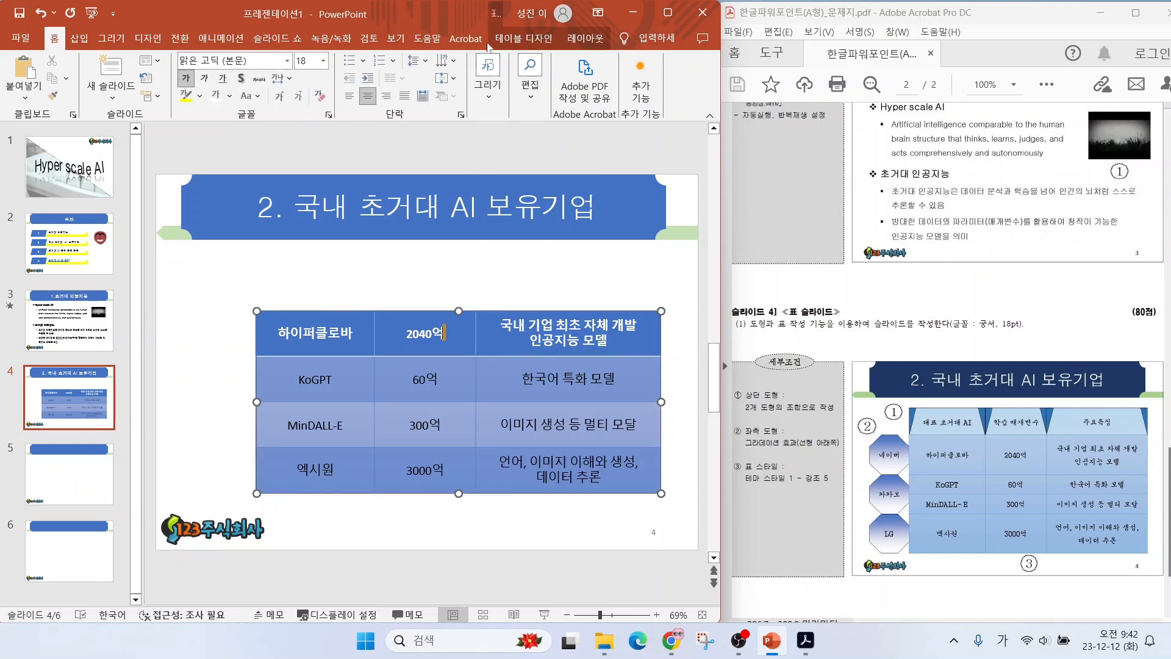
left_click(523, 39)
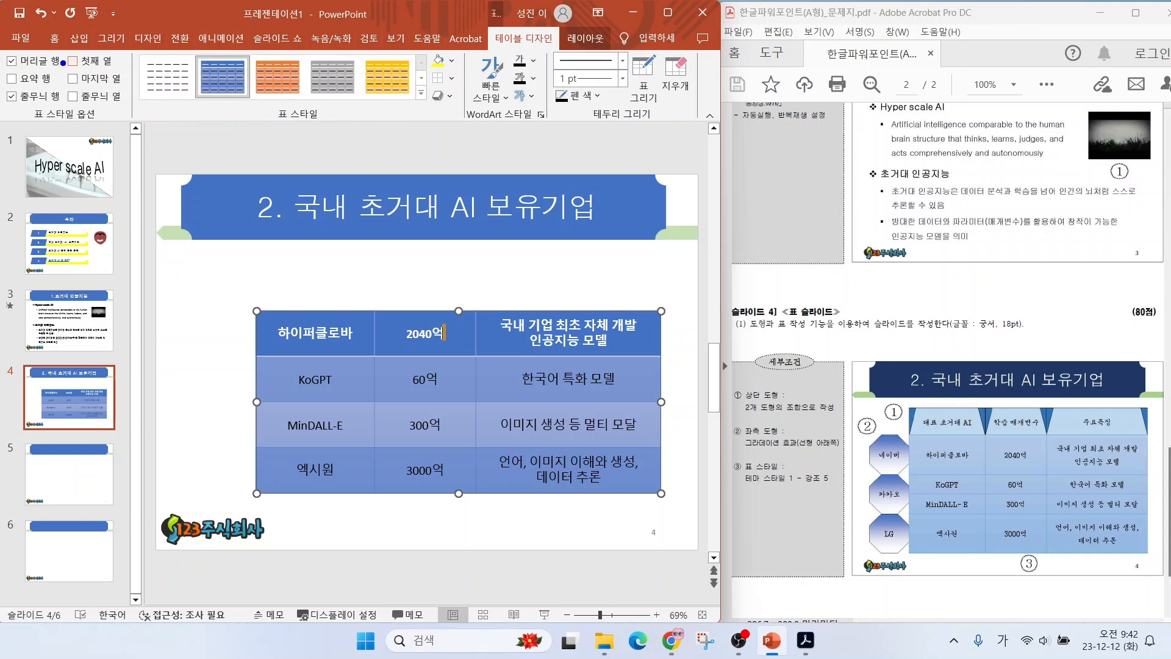
left_click_drag(51, 53, 118, 26)
mouse_move(52, 92)
left_mouse_down()
mouse_move(112, 92)
mouse_move(2, 90)
mouse_move(35, 89)
left_mouse_up()
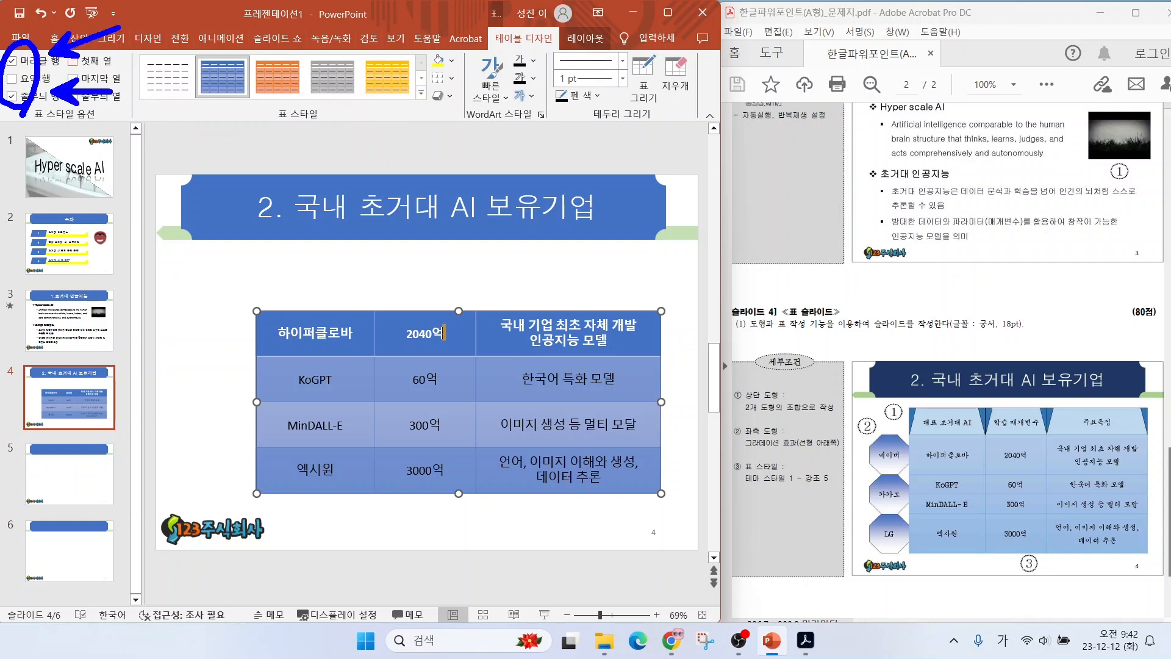
key("Escape")
left_click(11, 61)
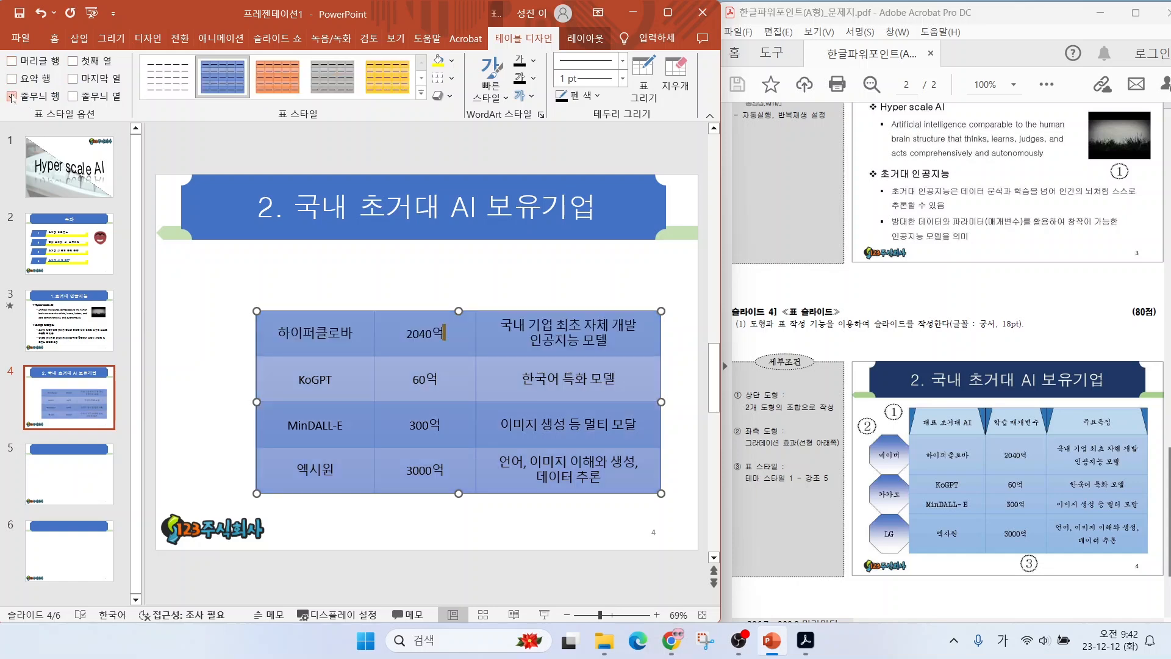
left_click(11, 96)
left_click(612, 537)
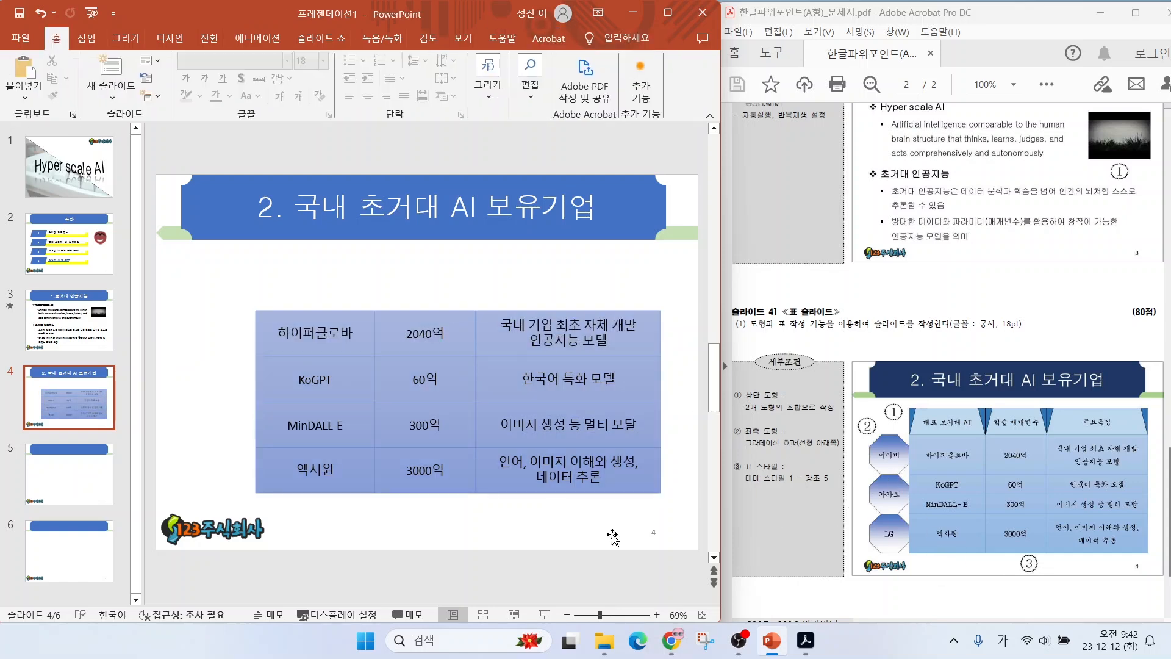
Set the font of all the table text to 궁서 again
key("ctrl+z")
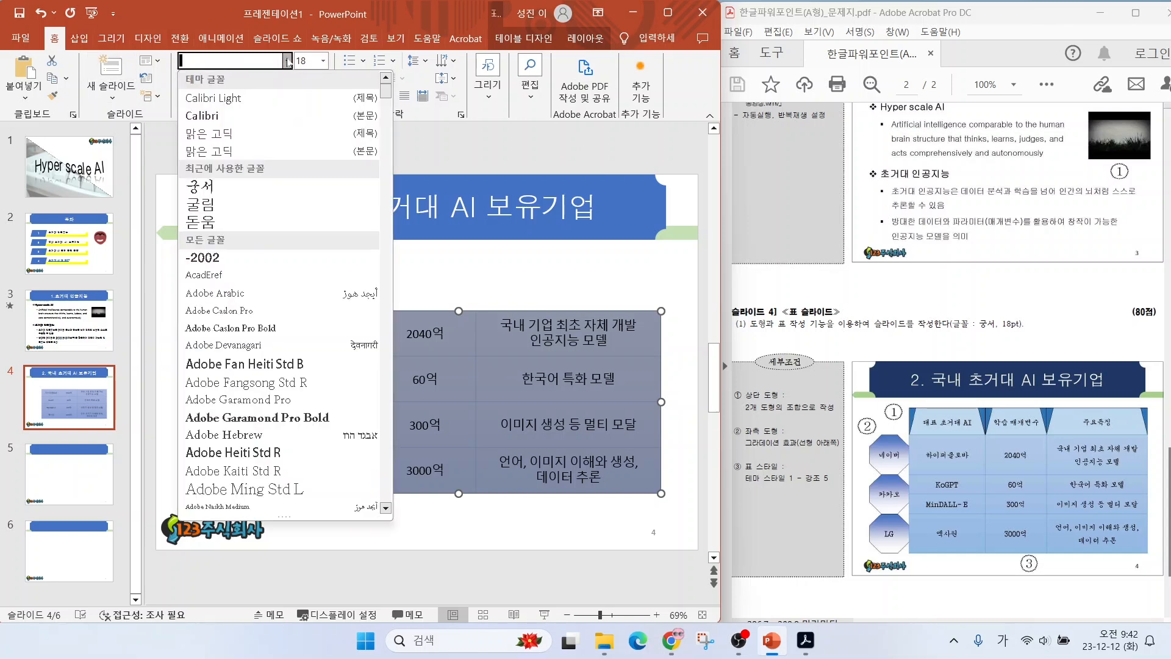
left_click(286, 60)
left_click(216, 188)
left_click(245, 315)
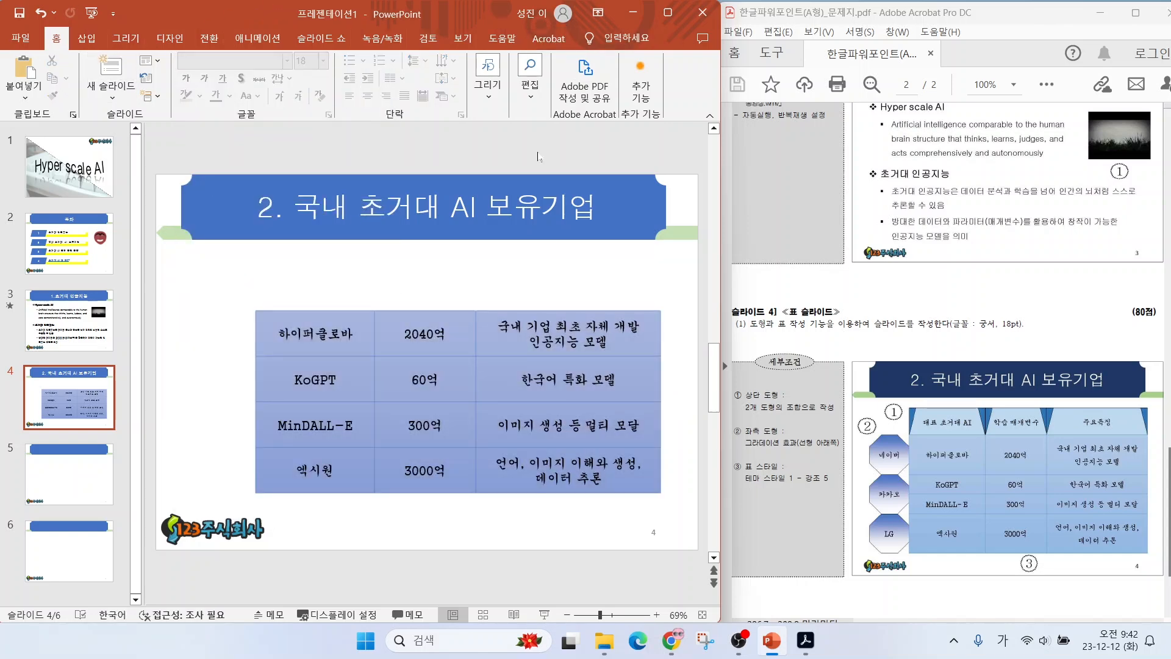
key("ctrl+2")
left_click_drag(875, 446, 811, 412)
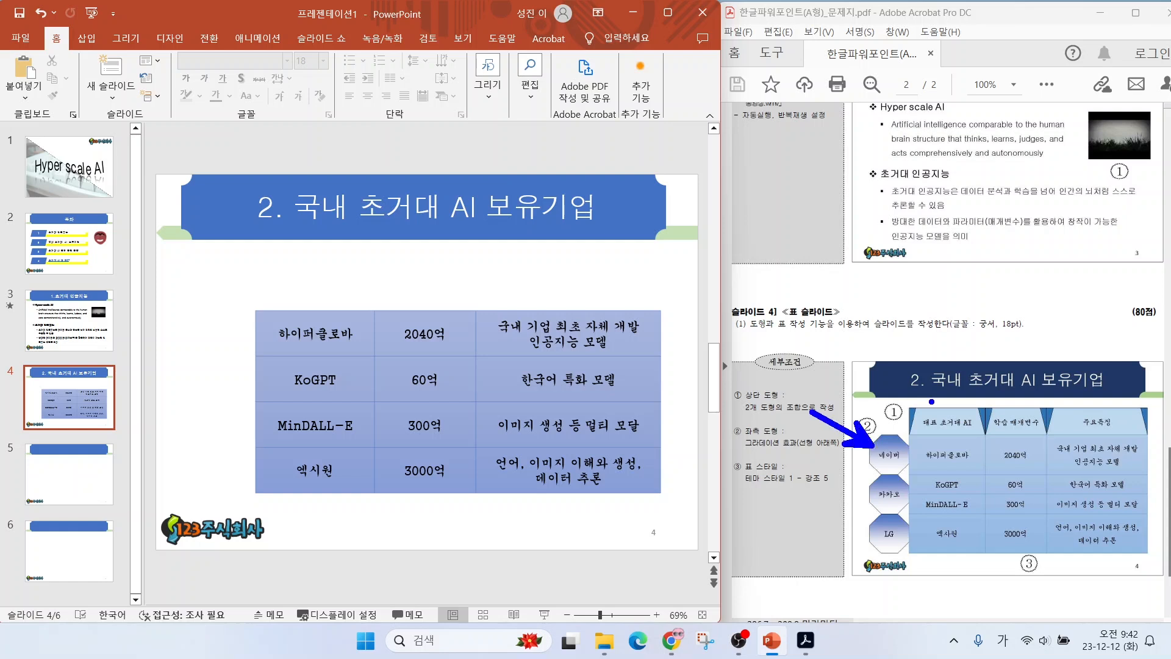
left_click_drag(934, 409, 906, 369)
key("Escape")
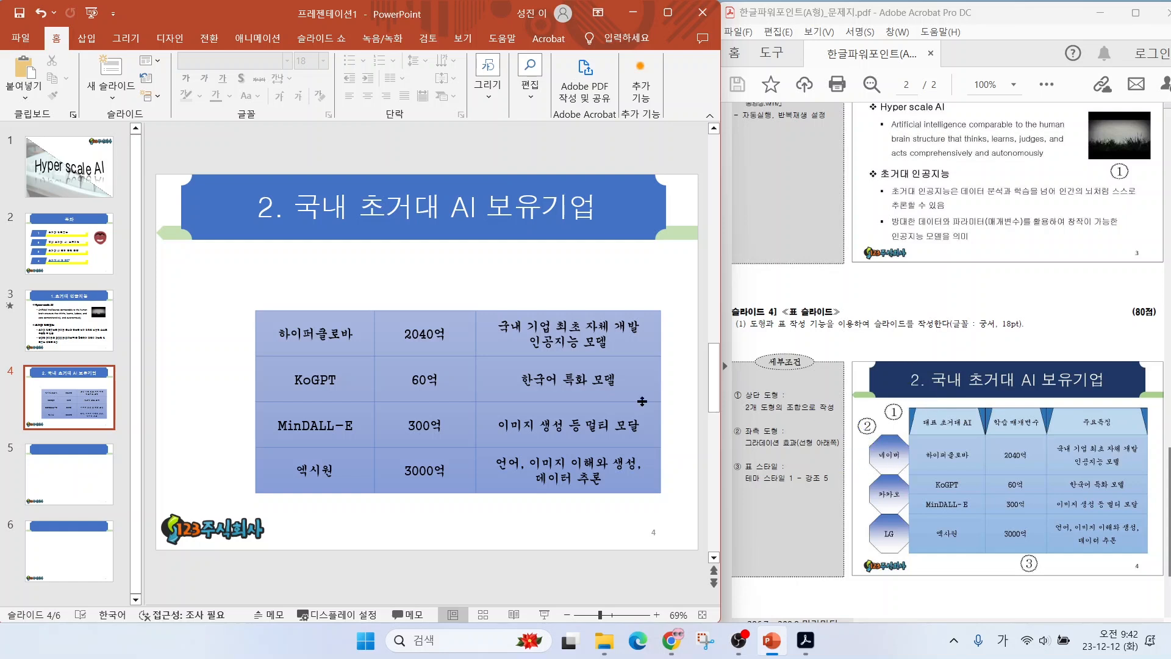
left_click(797, 451)
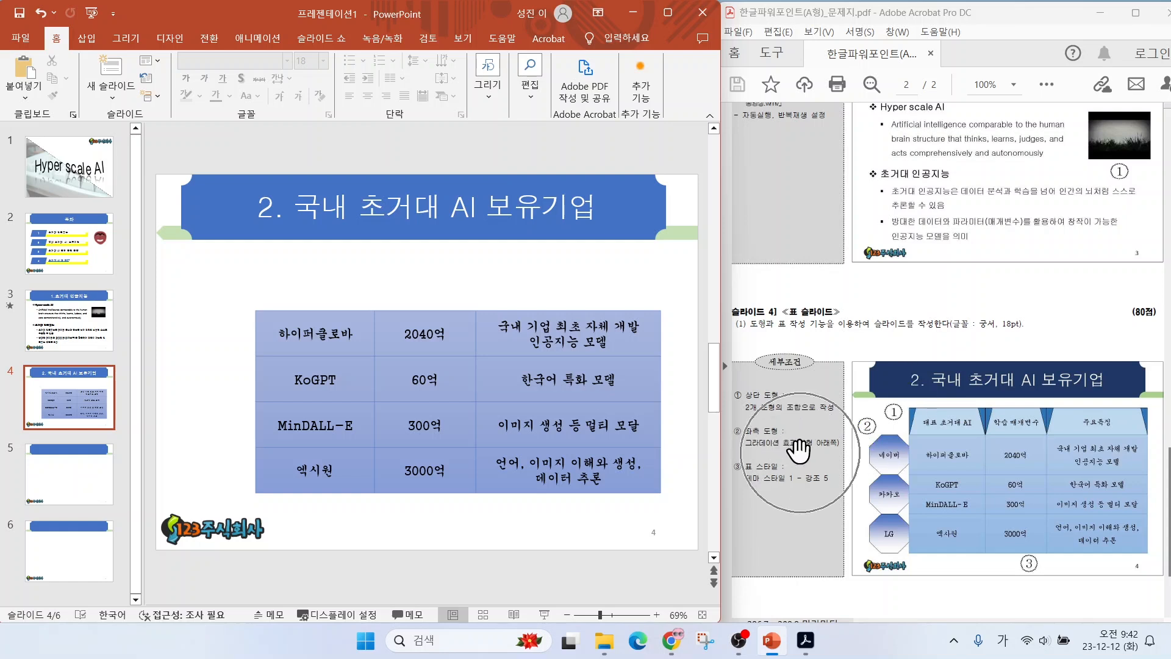
left_click(946, 419)
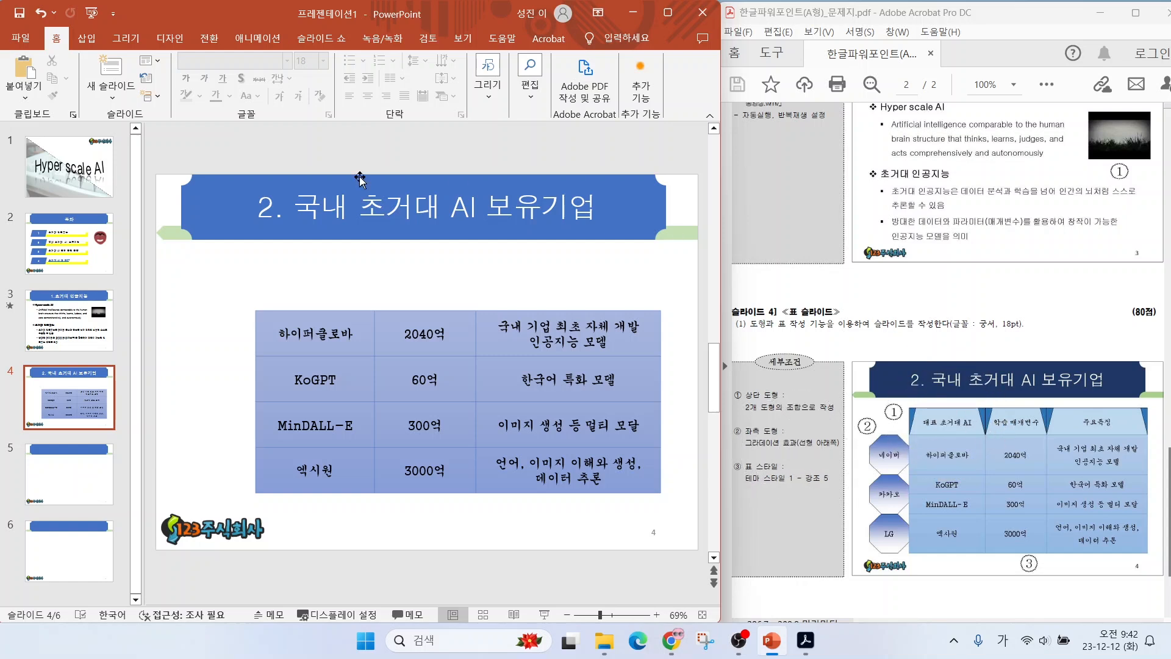
Draw an octagon beside the table's first row and move it flush with the table's upper-left corner
left_click(86, 38)
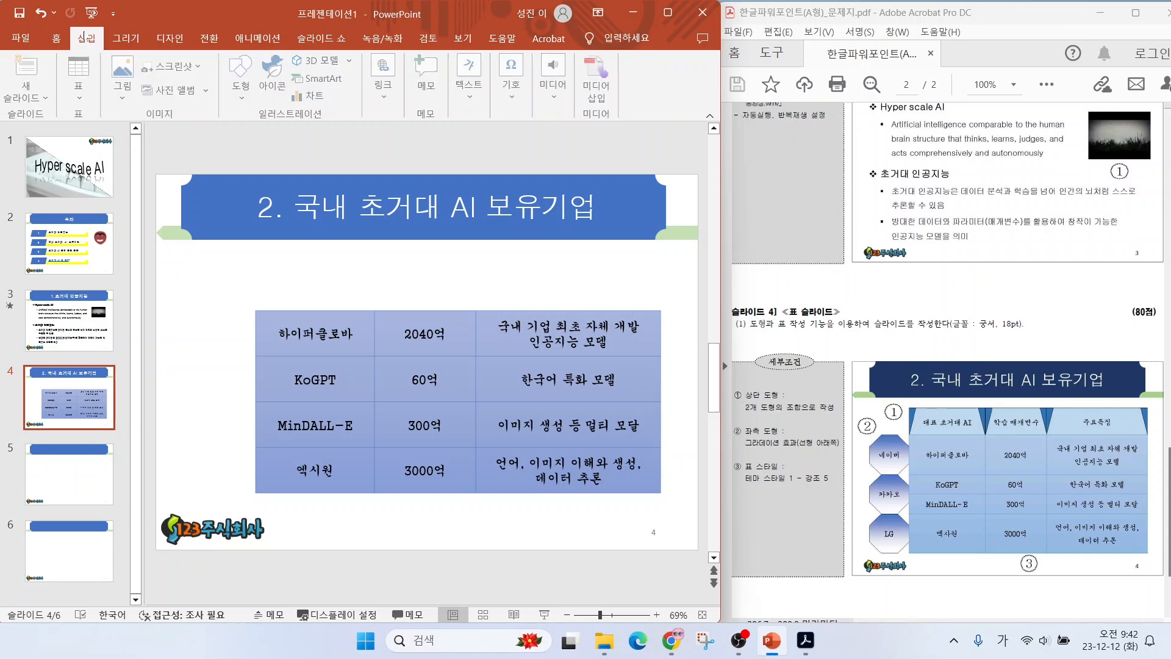
left_click(243, 70)
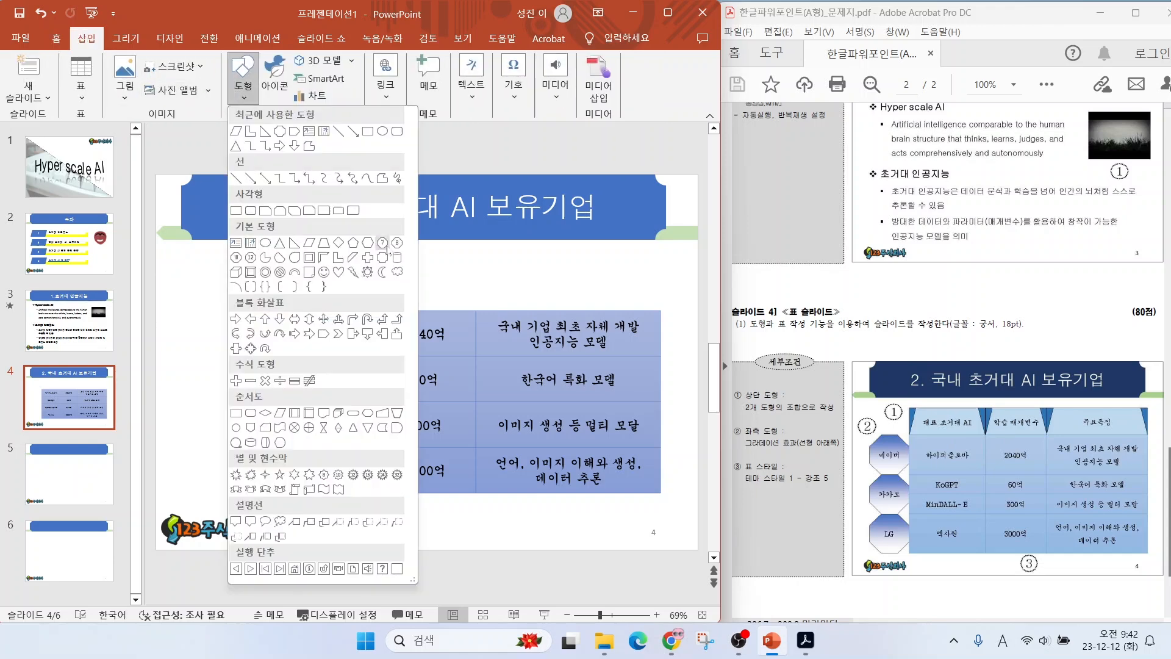
left_click(384, 246)
left_click_drag(181, 302, 257, 355)
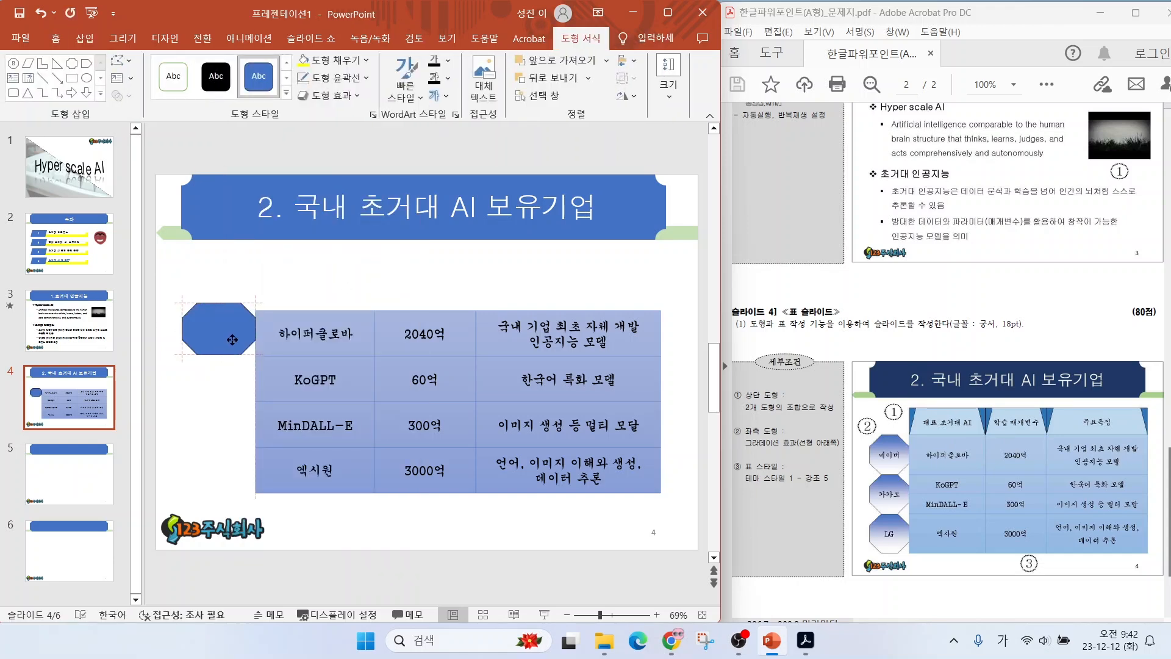
left_click_drag(219, 304, 225, 362)
Fill the octagon with a light blue and the light linear-down (선형 아래쪽) gradient
left_click(335, 64)
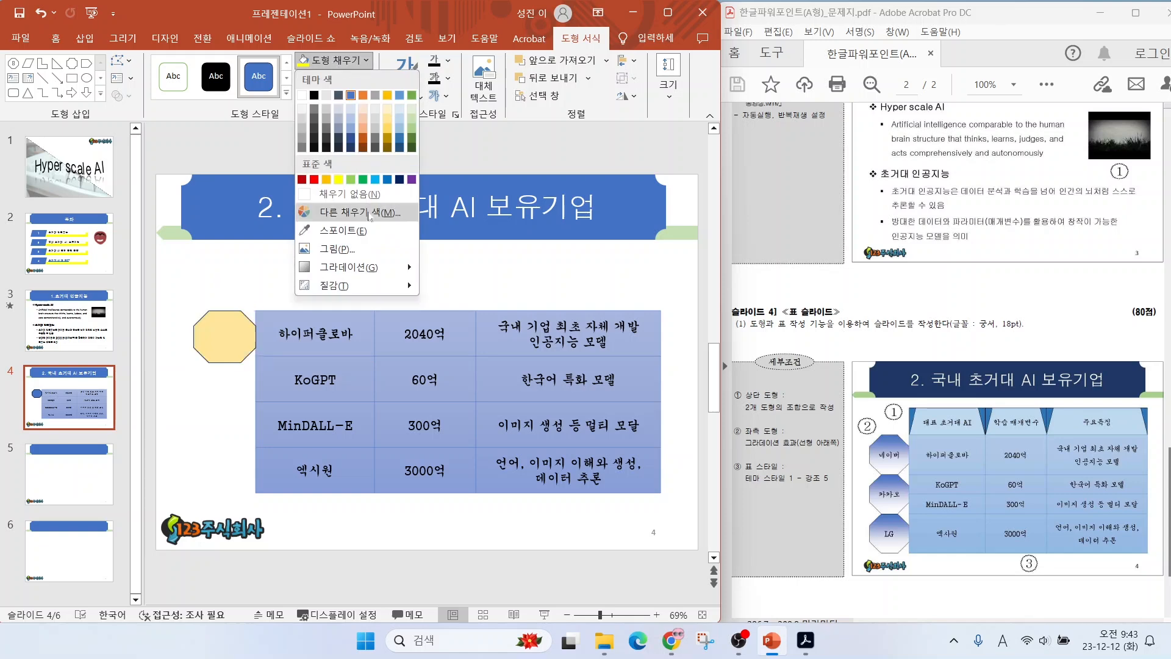
mouse_move(349, 273)
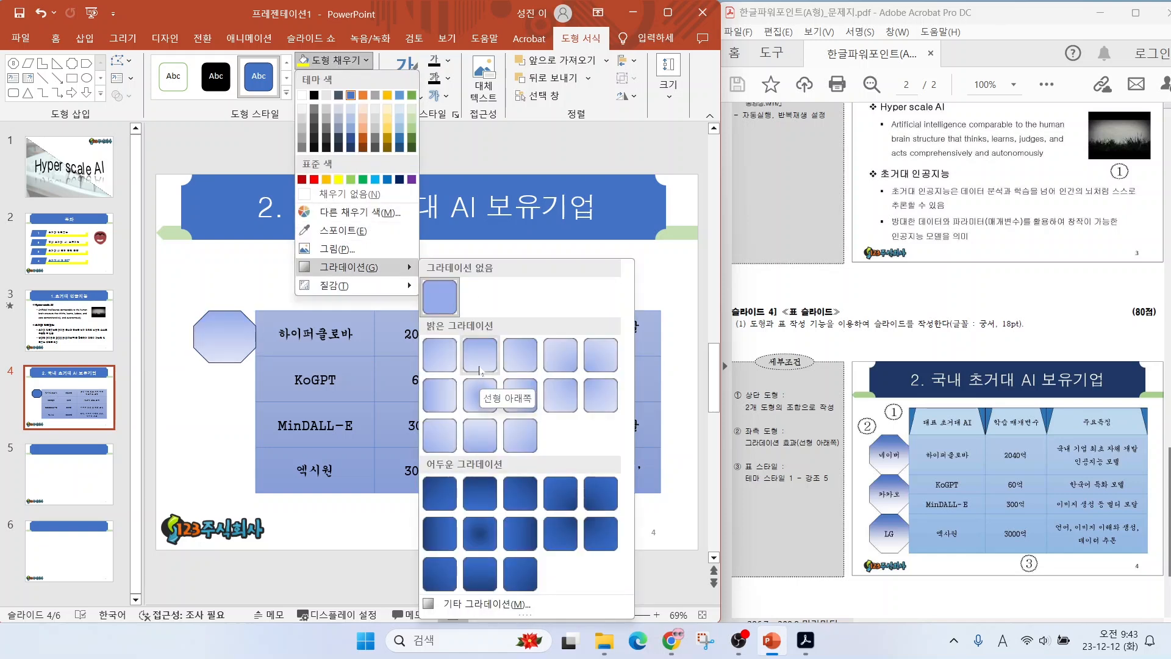
left_click(480, 370)
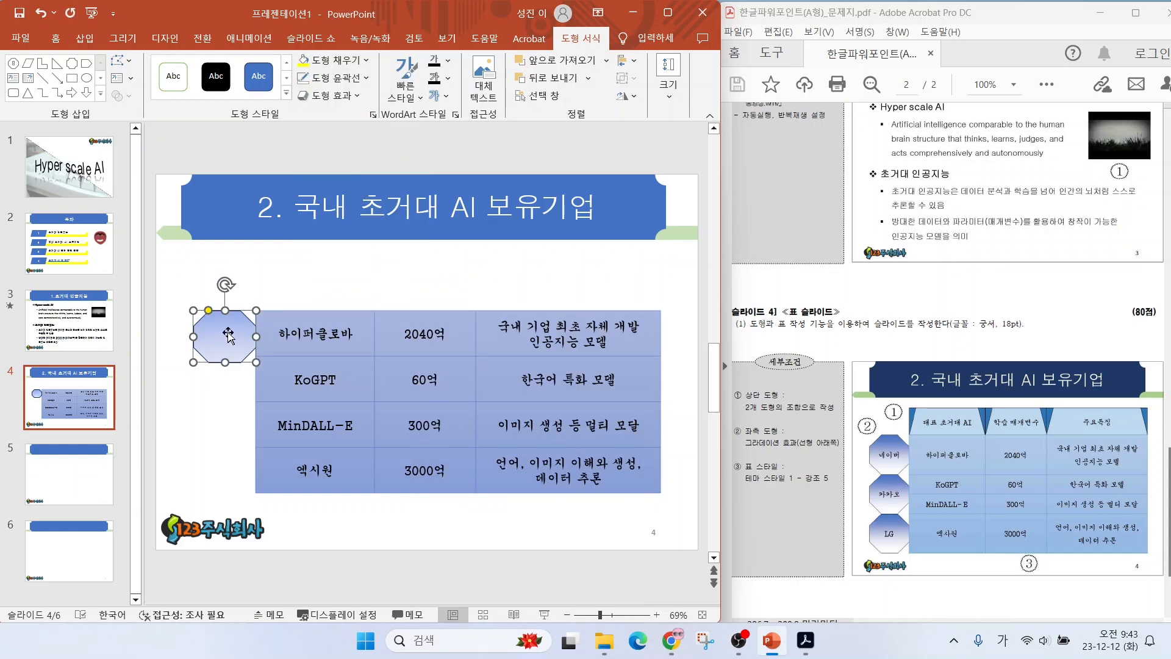
Copy the octagon twice straight below itself and stretch the stack of three to the table's full height
left_click_drag(227, 337, 230, 440)
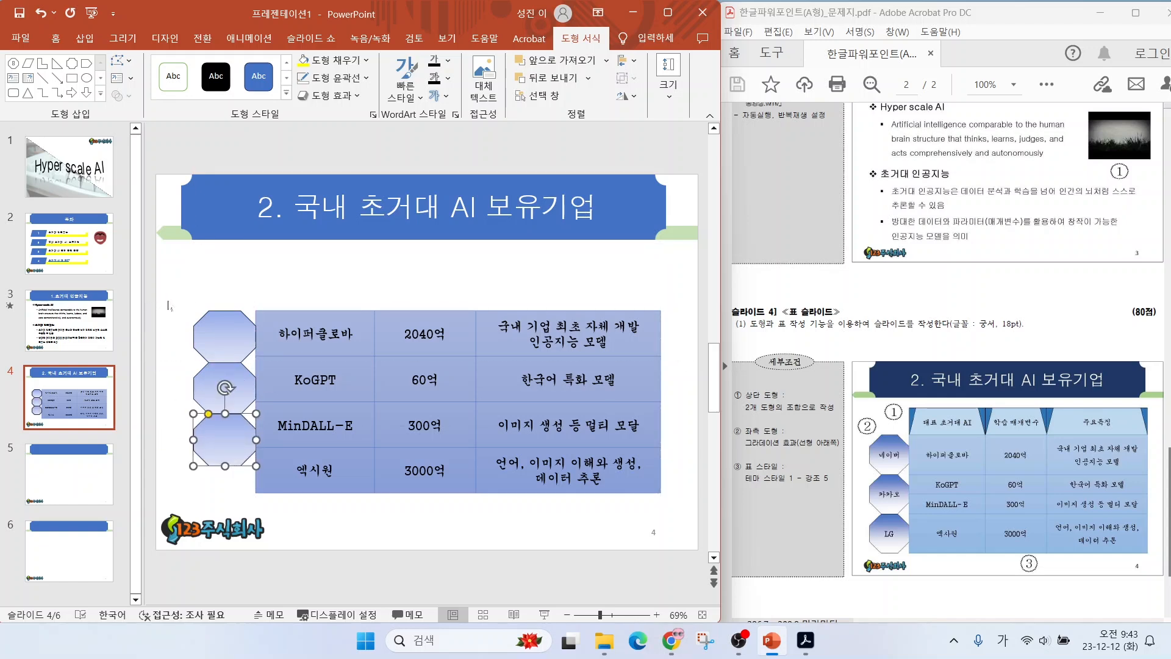
left_click_drag(164, 293, 270, 492)
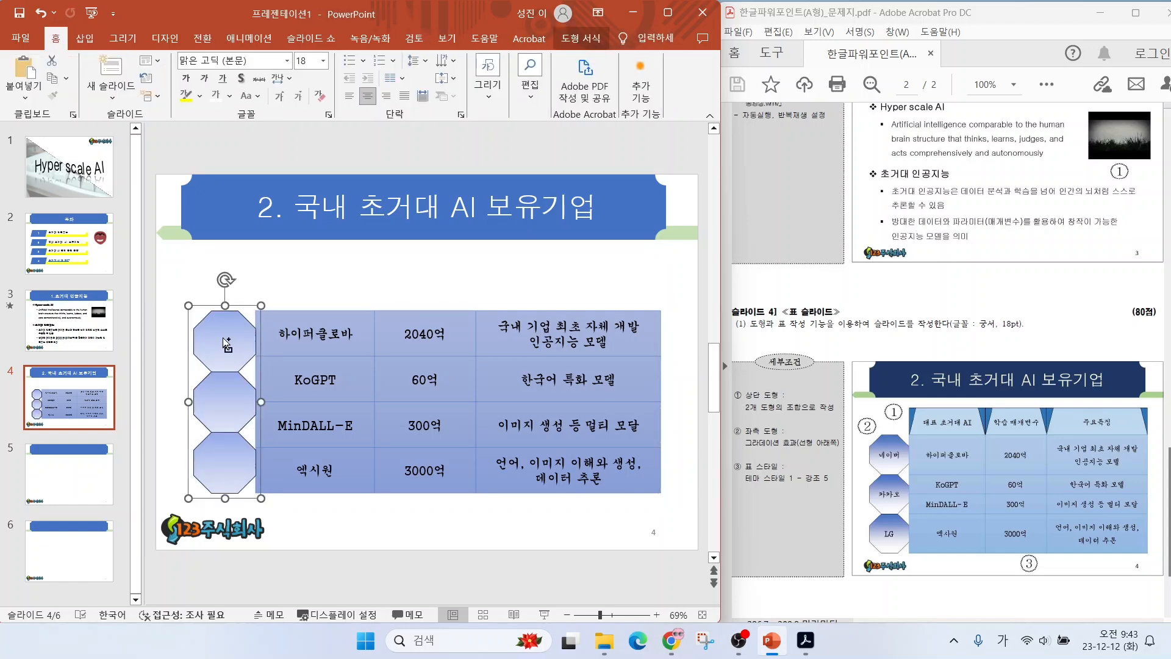
left_click(201, 268)
Draw a rectangle directly above the table's first column, matching the column's width
left_click(86, 38)
left_click(242, 80)
left_click(237, 223)
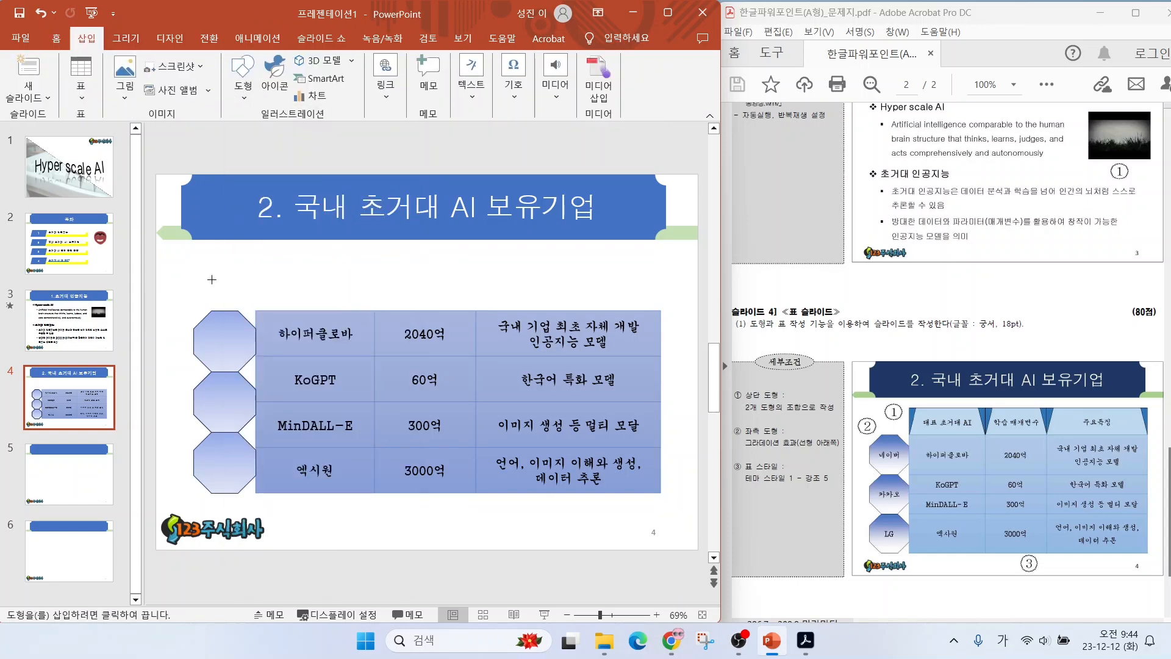
left_click_drag(255, 311, 374, 257)
Overlay a trapezoid of the same size on the rectangle and fill it with standard light green
left_click(102, 97)
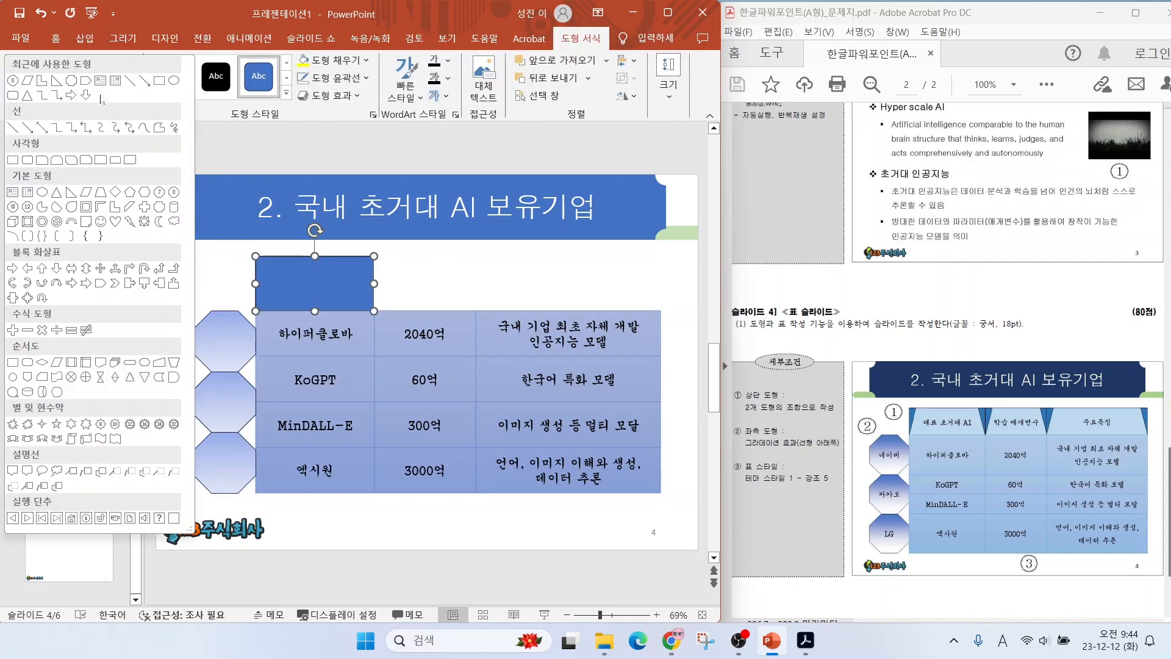
left_click(101, 192)
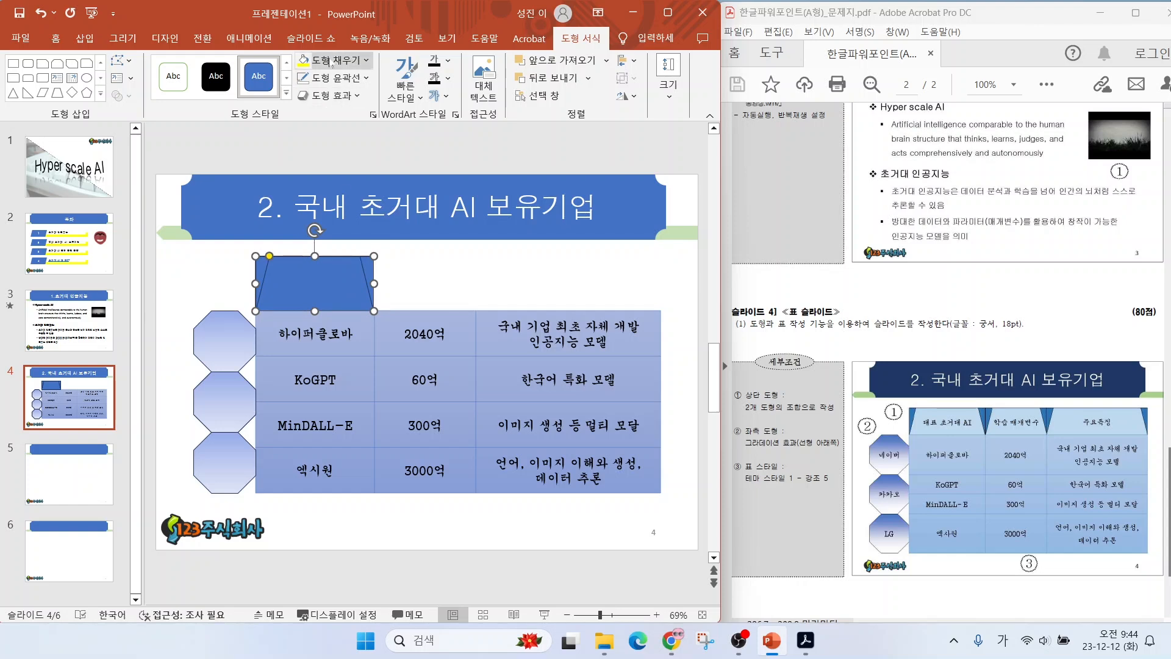
left_click(334, 60)
left_click(351, 179)
Copy the rectangle and trapezoid pair above the second and third columns, widening the table's second column to match
left_click(55, 38)
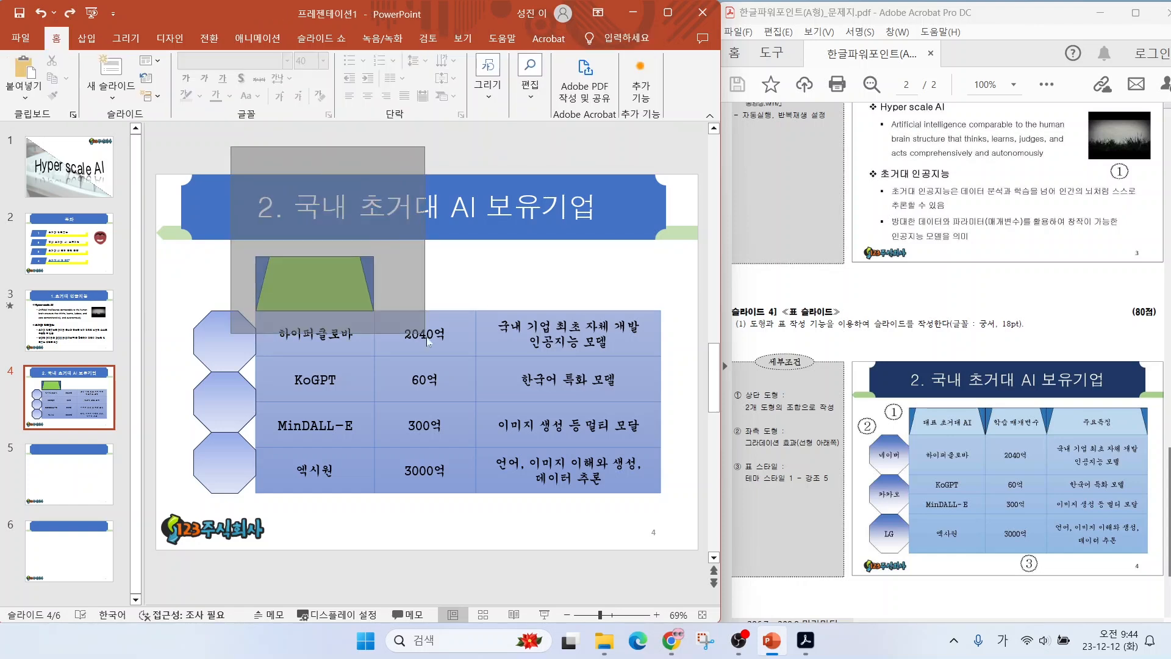
left_click_drag(326, 285, 443, 285, "ctrl")
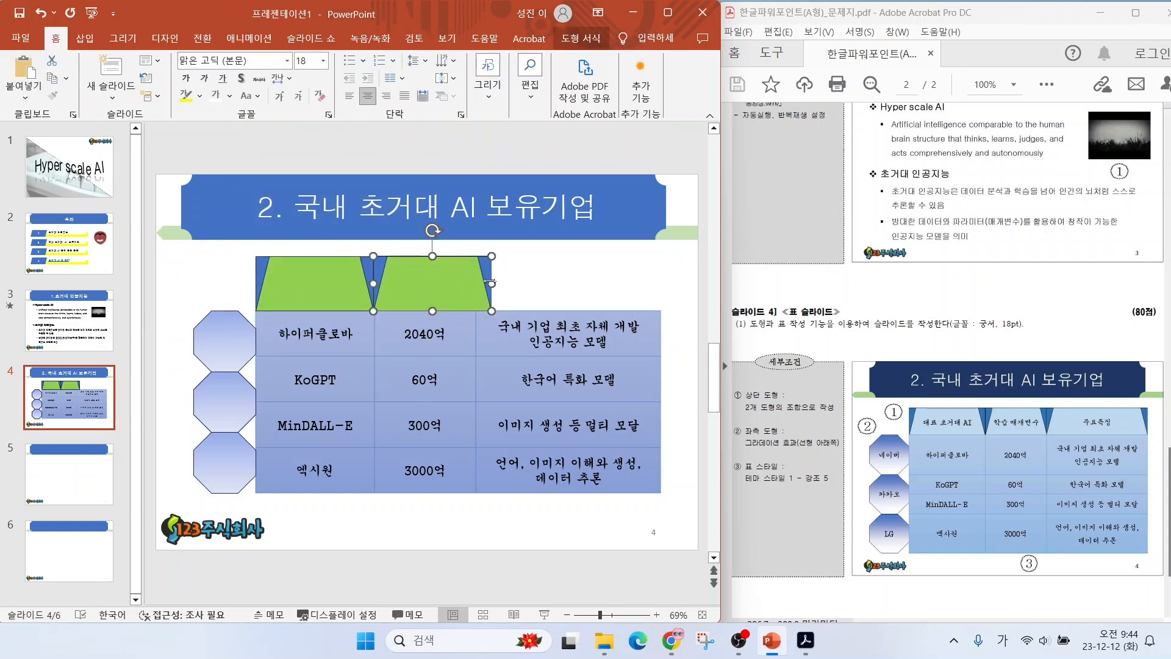
left_click(473, 335)
left_click_drag(494, 333, 488, 333)
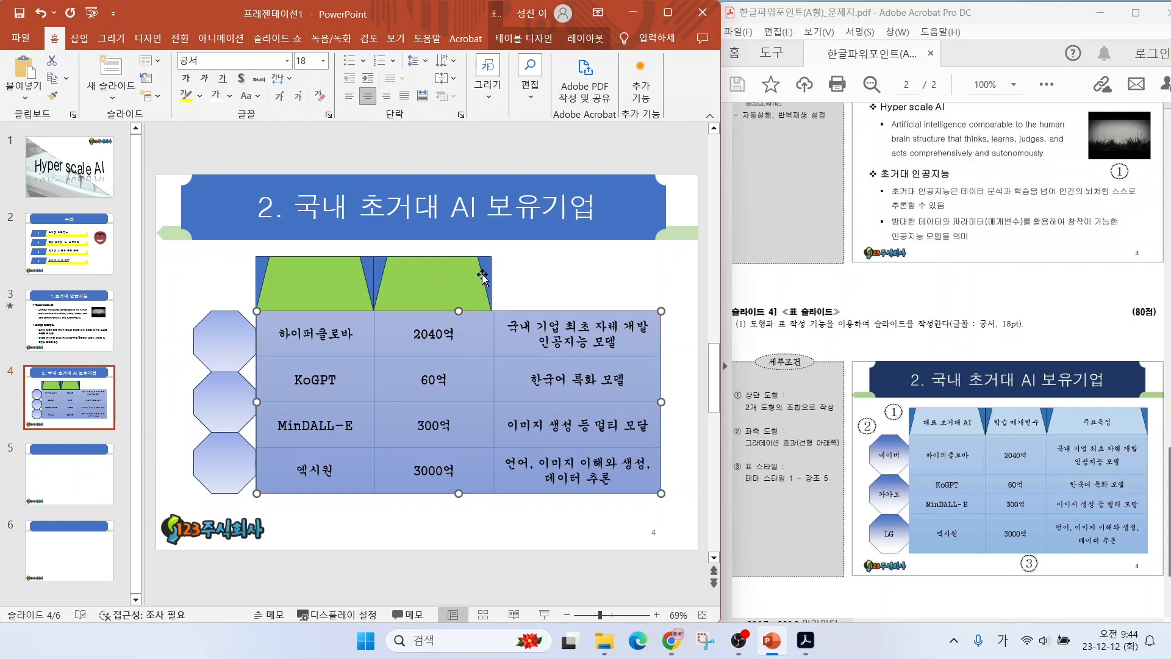
left_click(446, 298)
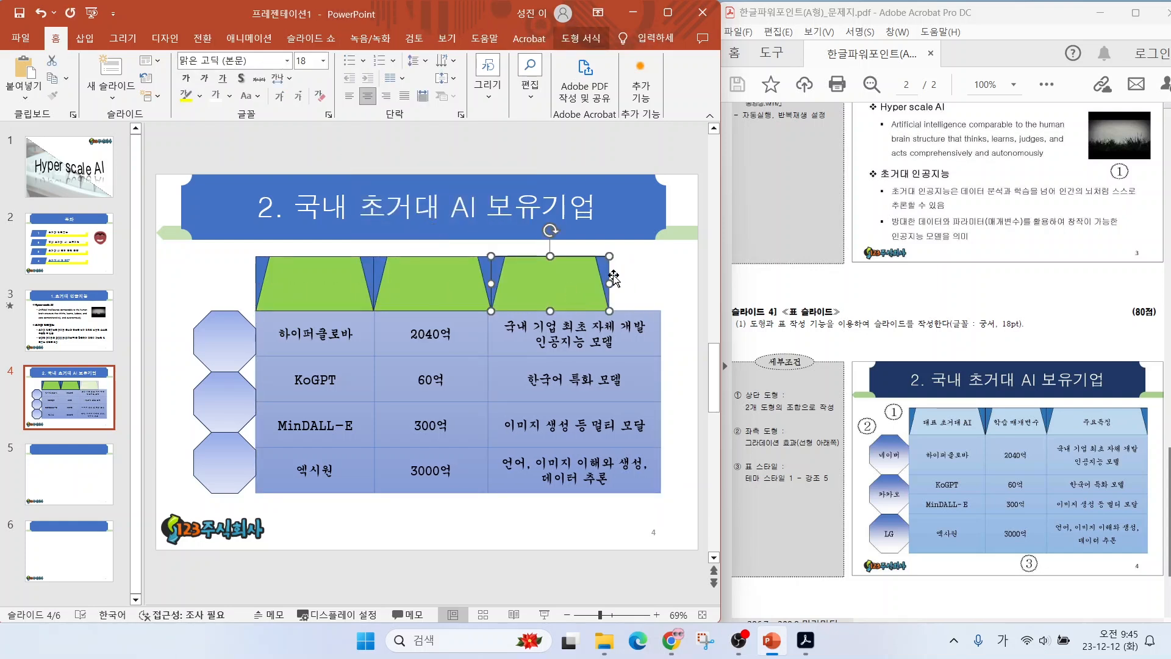